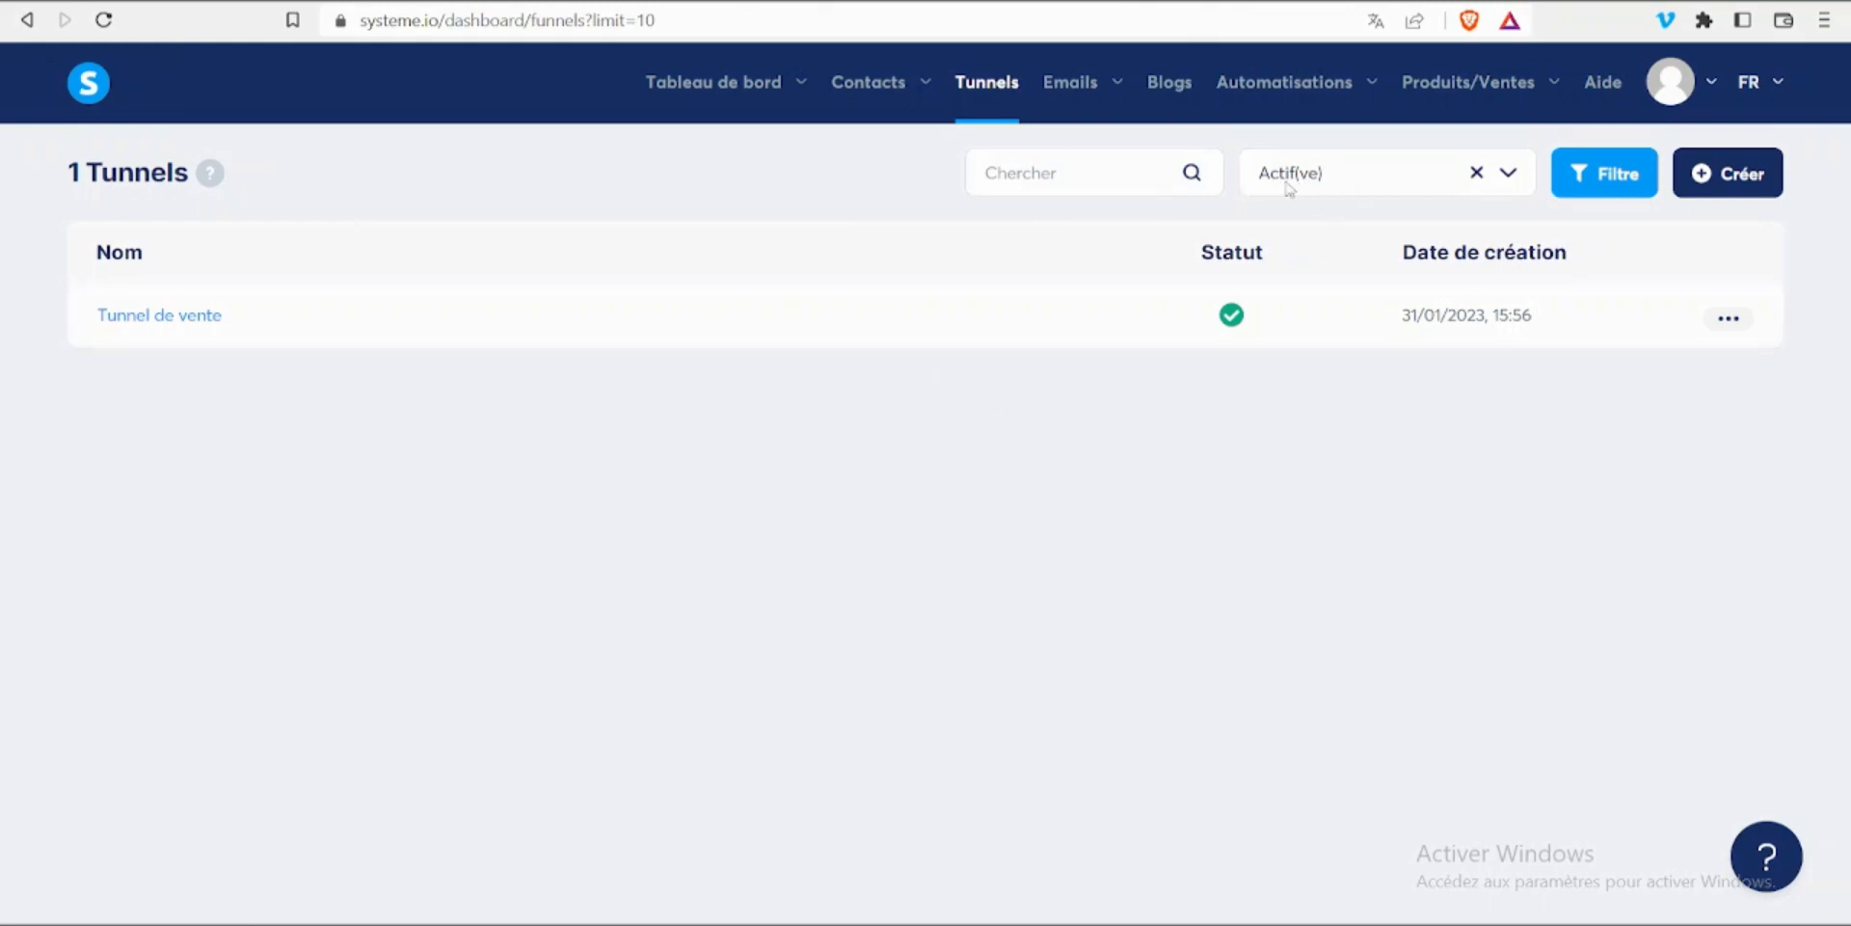
Filter the funnel list by the Inactif(ve) status
left_click(1510, 175)
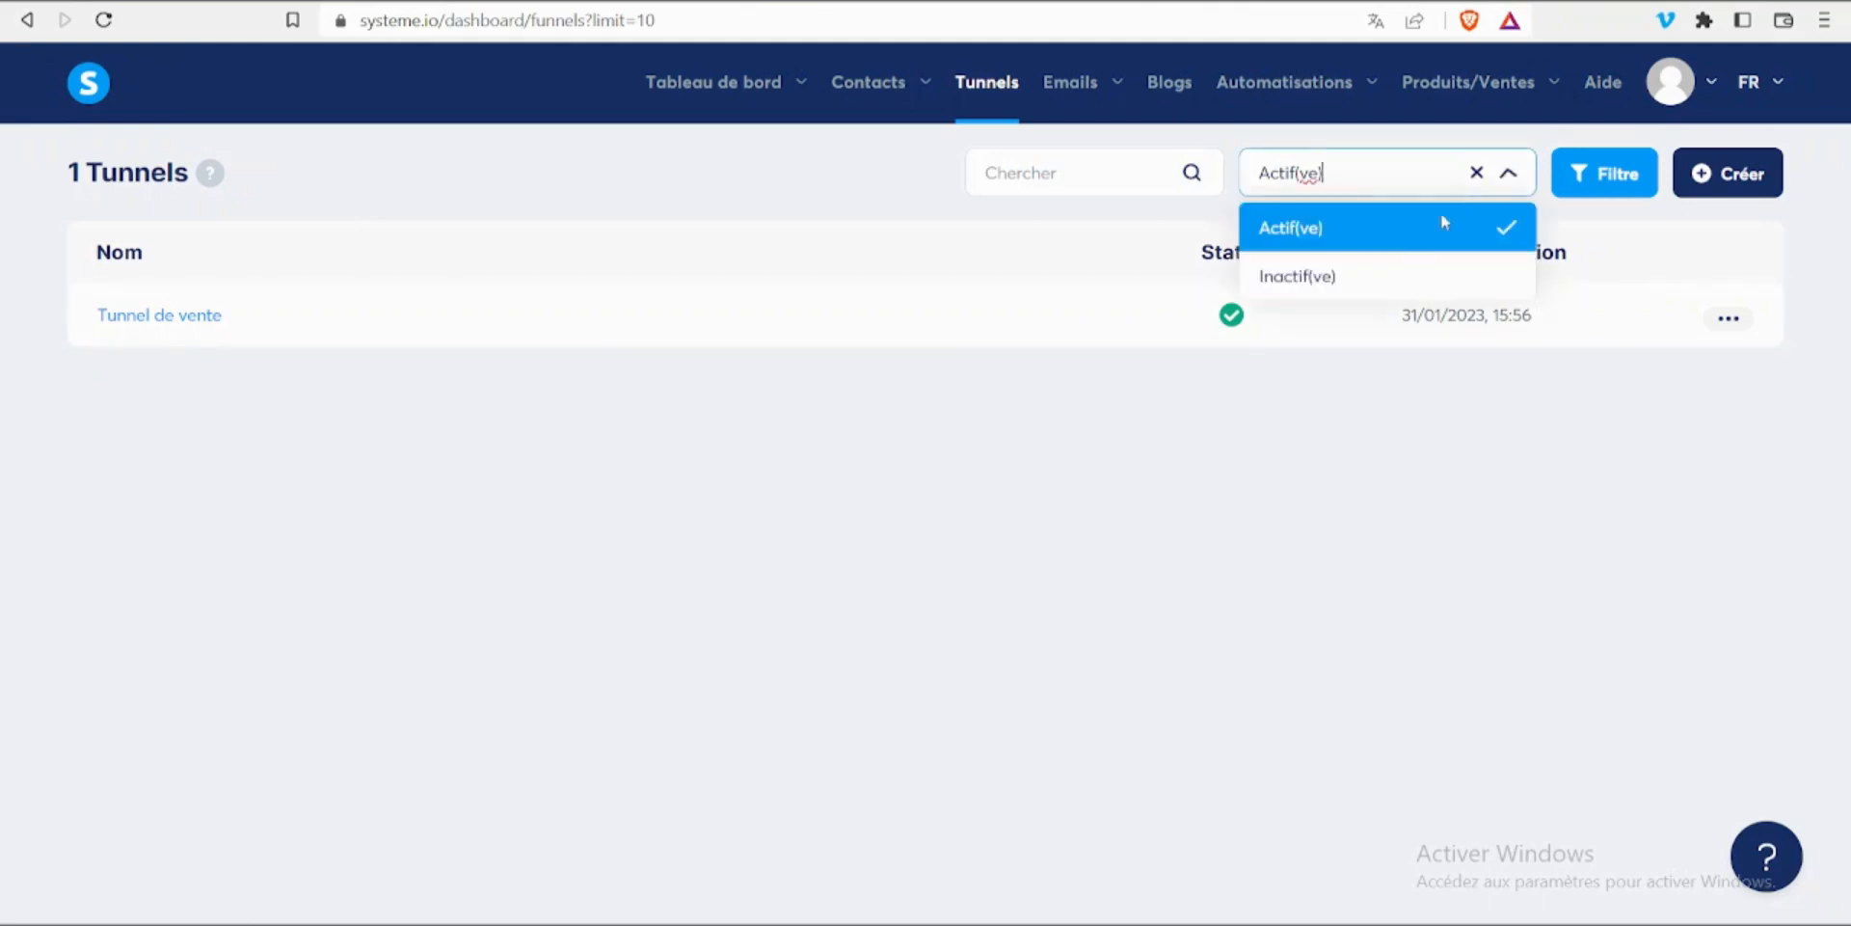
left_click(1318, 276)
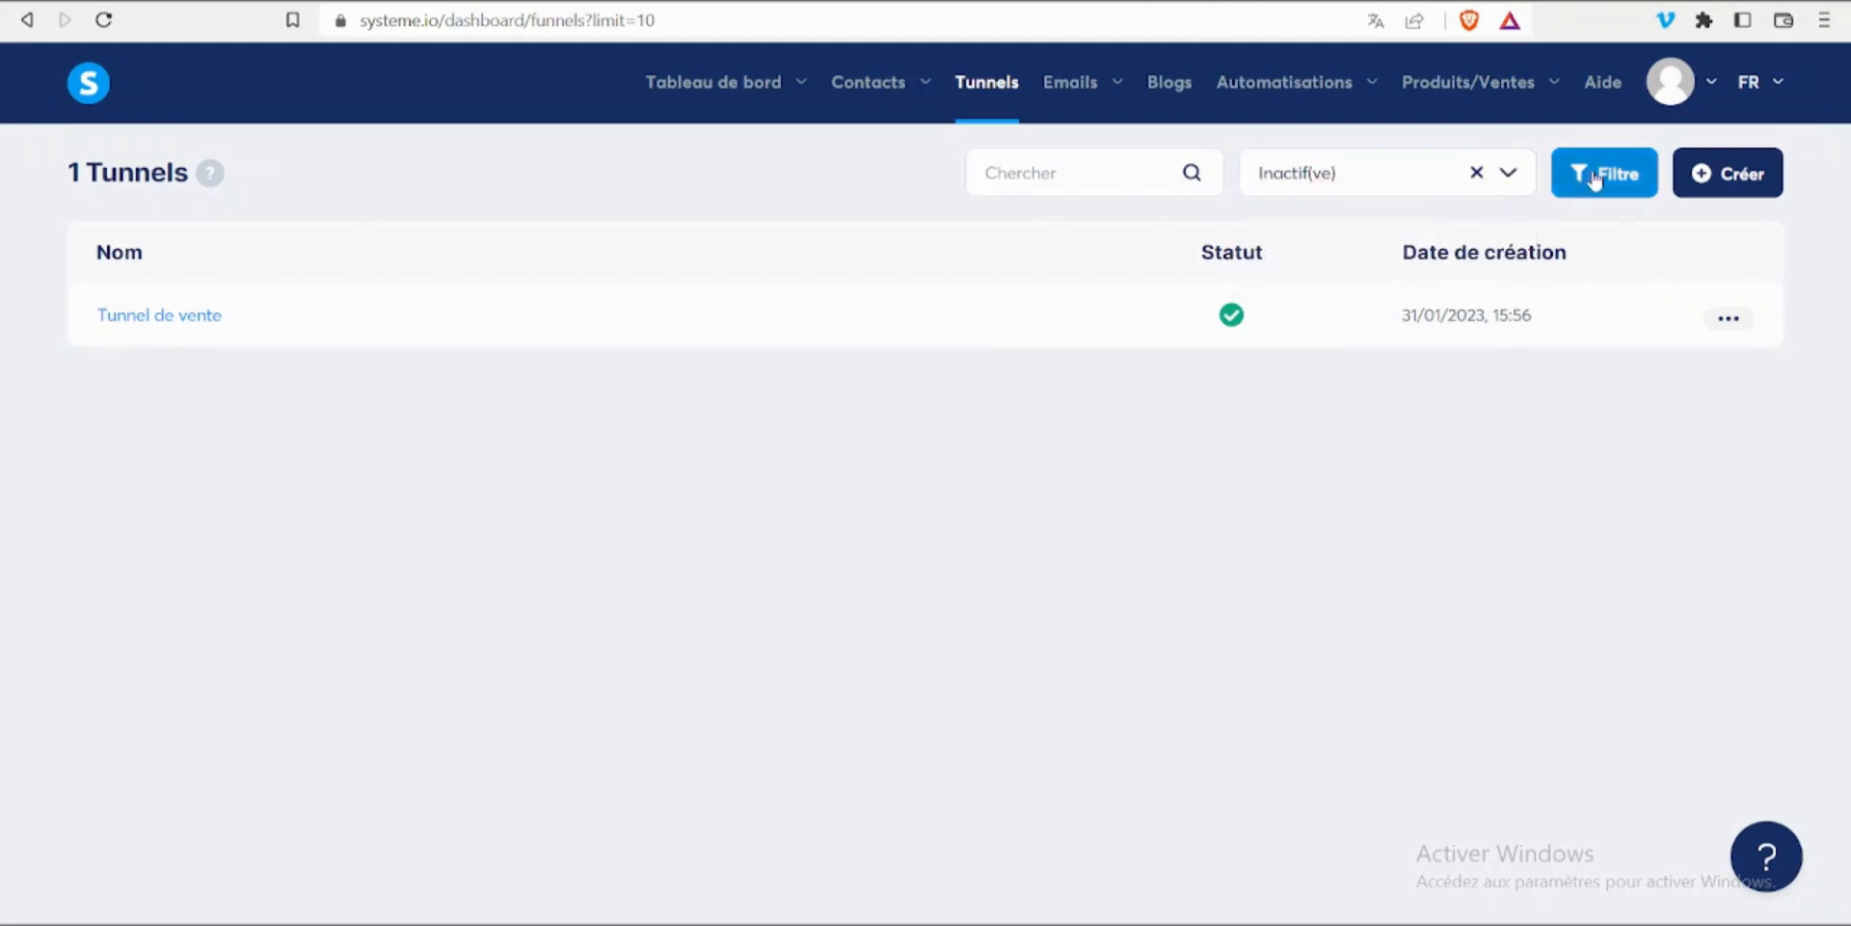
left_click(1596, 176)
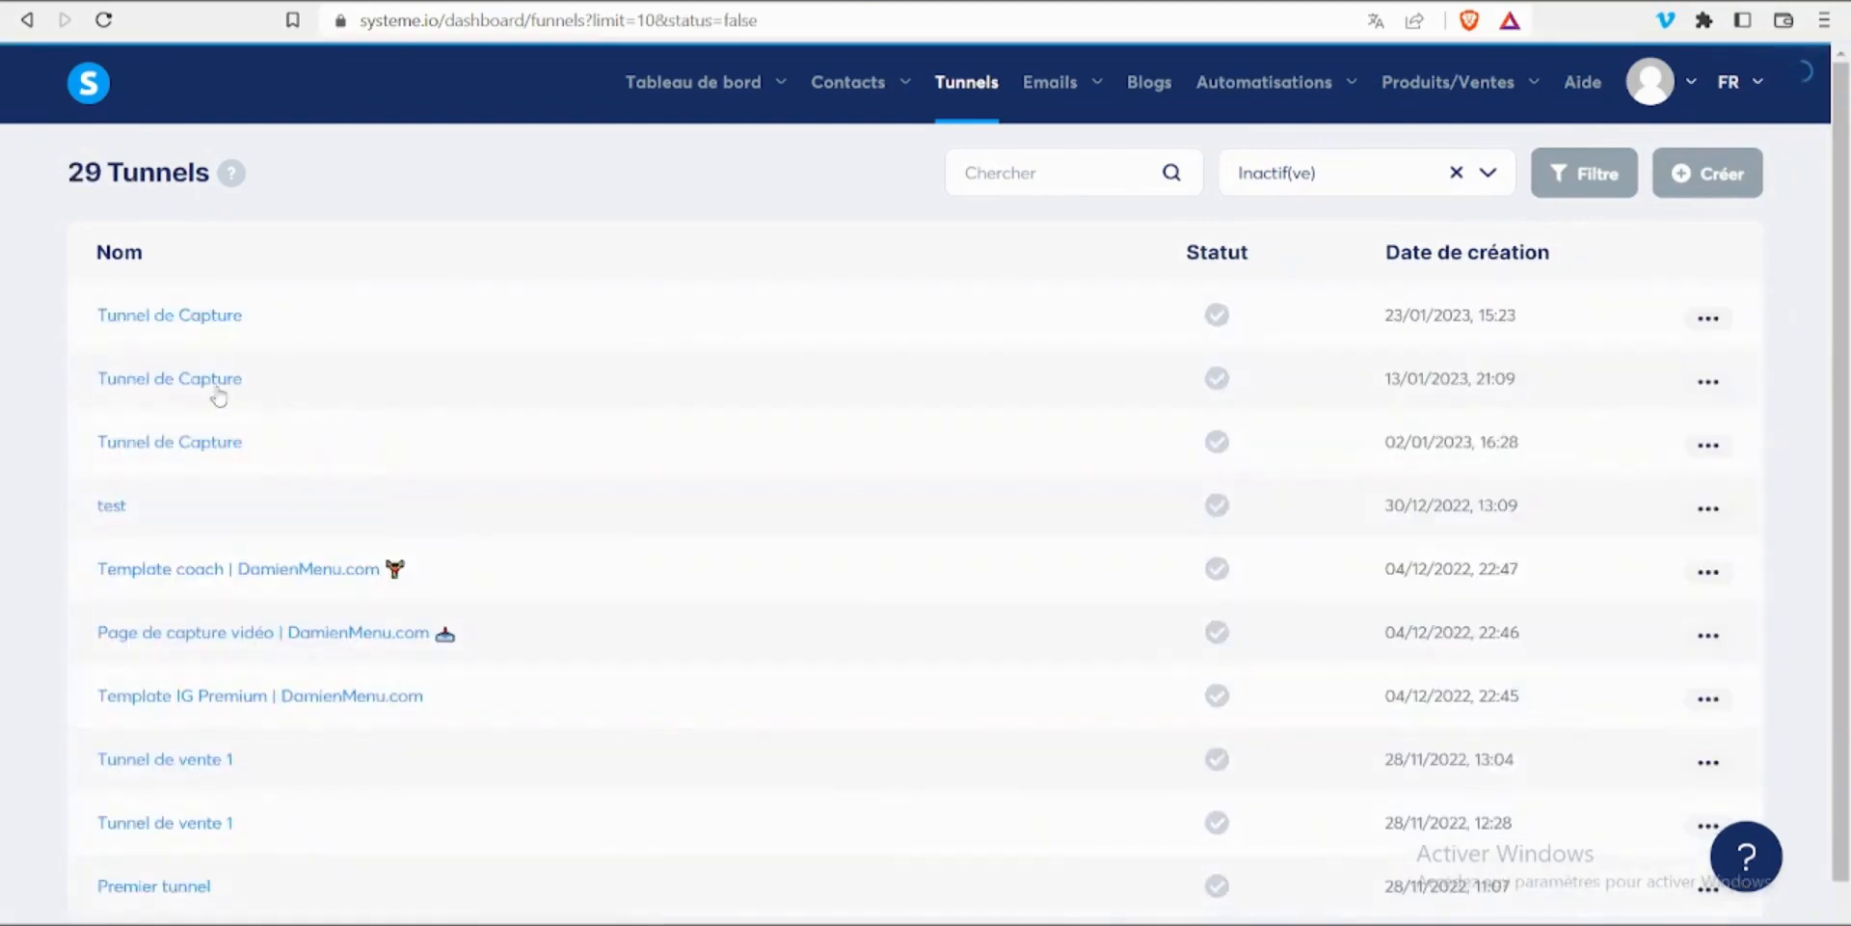
Open the inactive page of the Tunnel de Capture created on 13/01/2023 in the page editor and dismiss the translation prompt
left_click(219, 395)
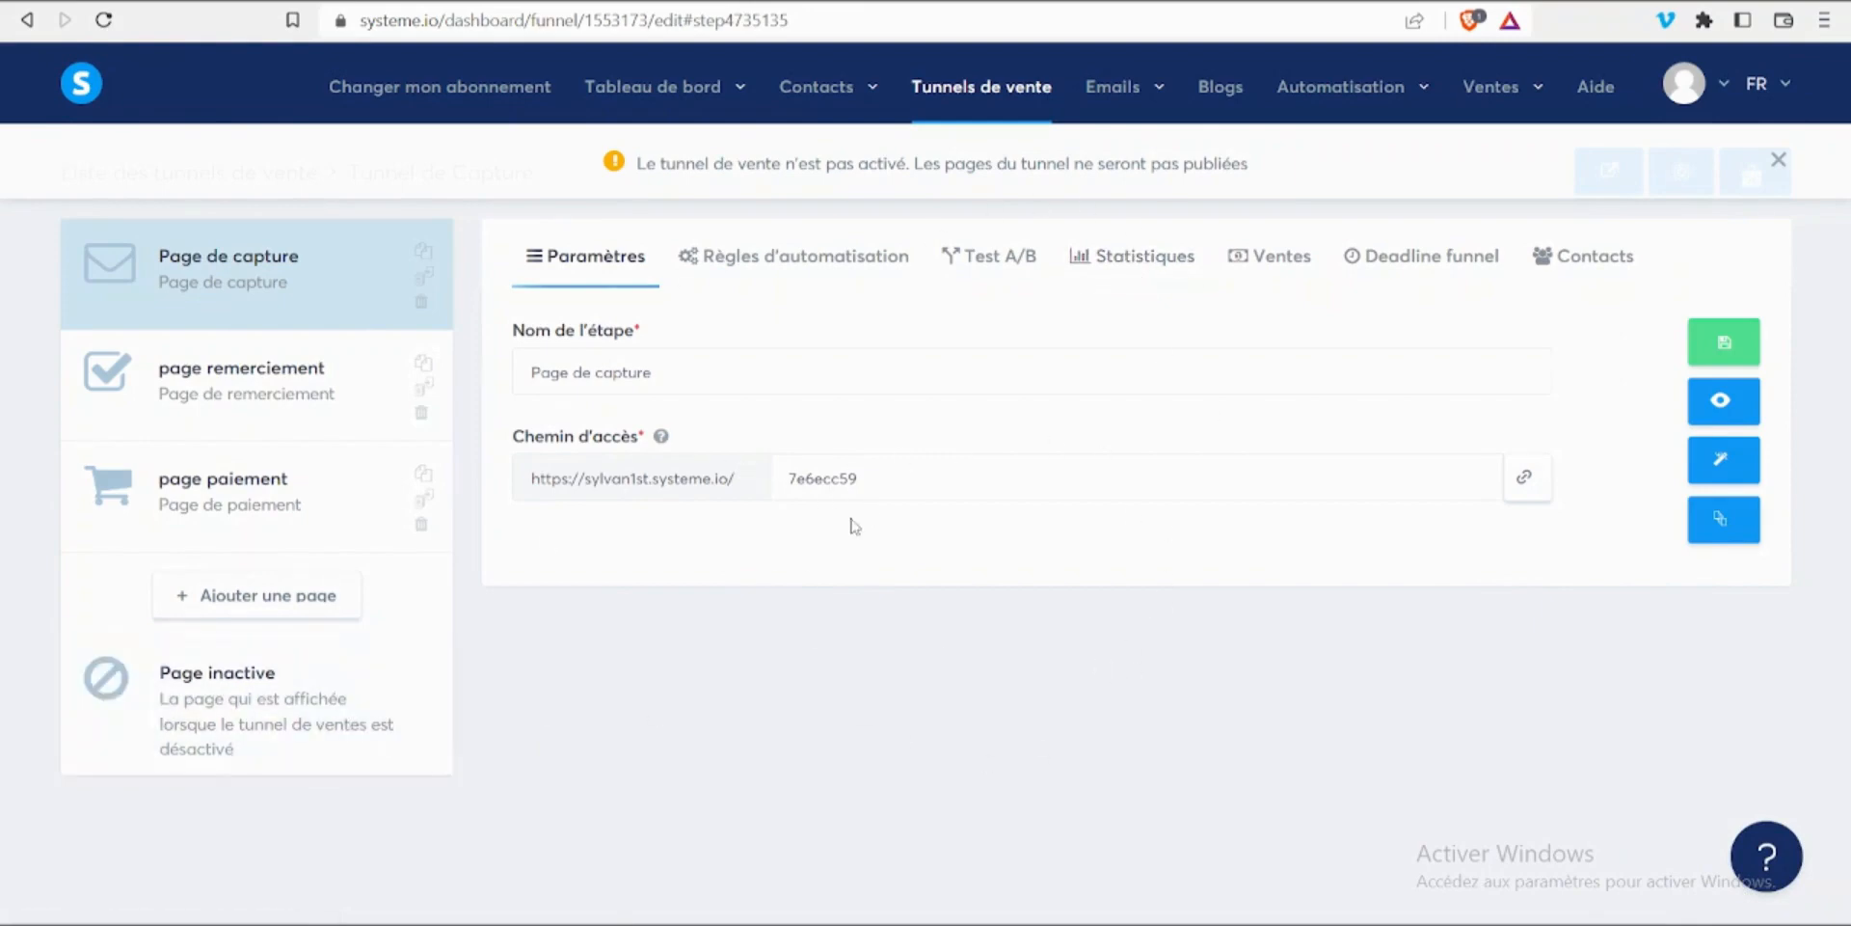
left_click(248, 723)
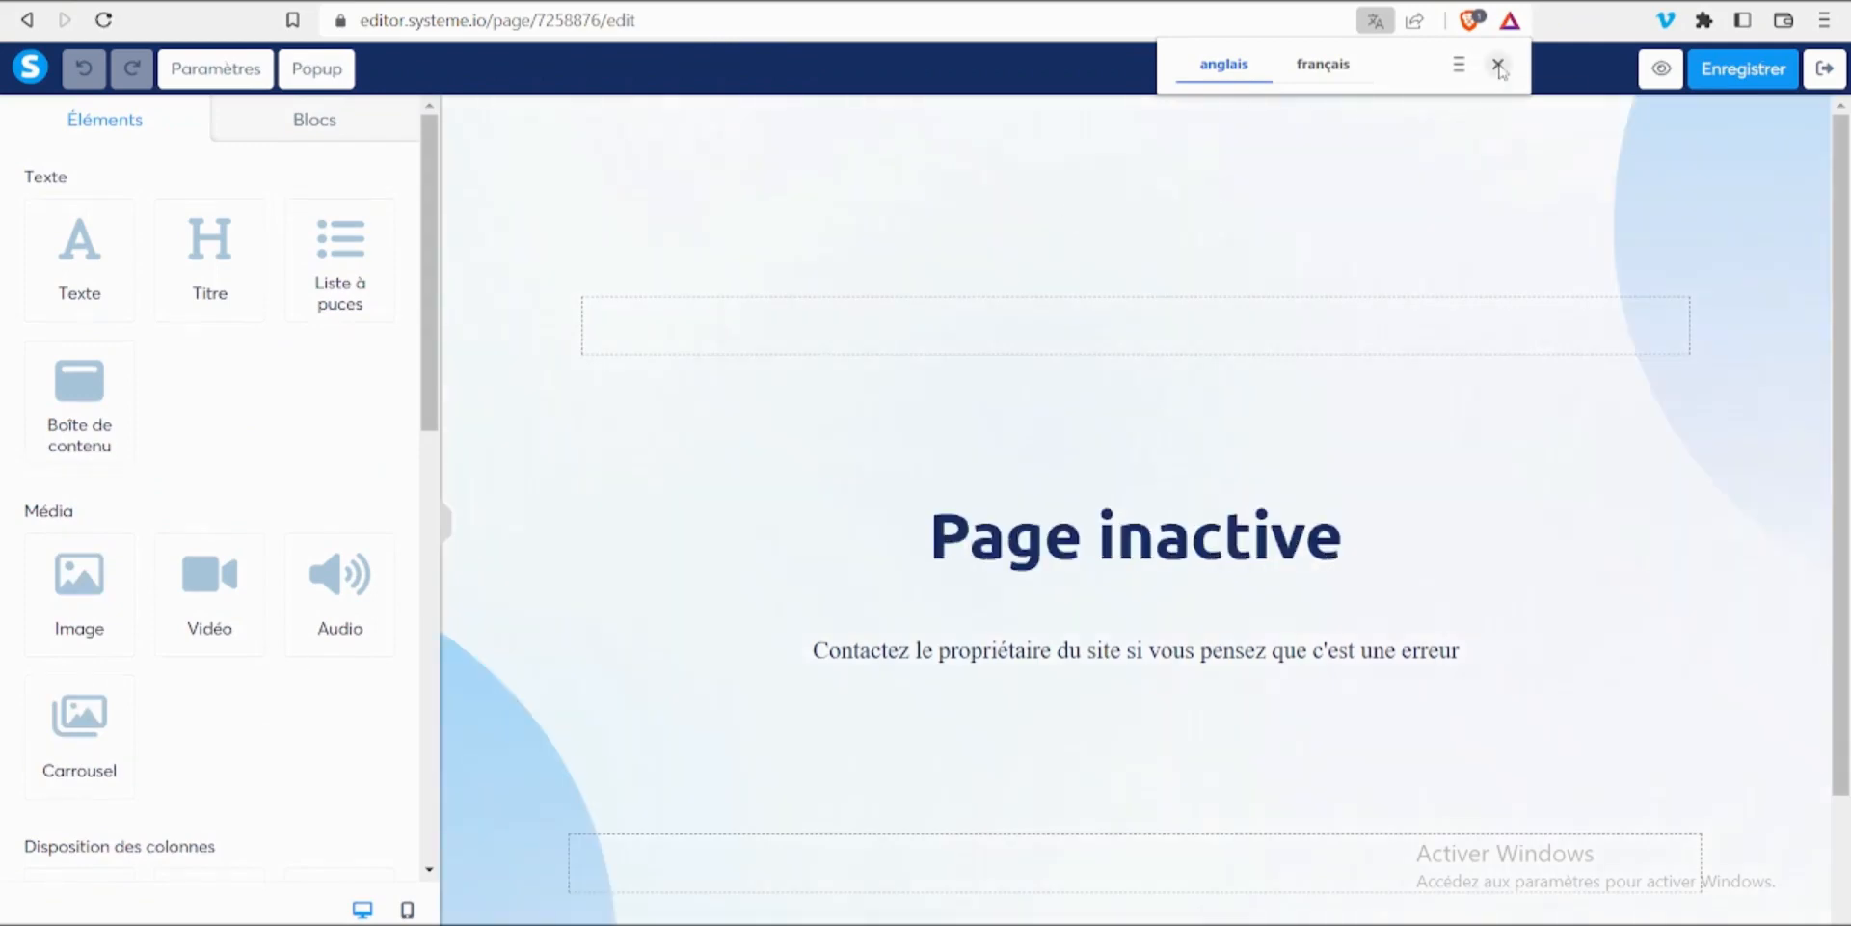
left_click(1498, 64)
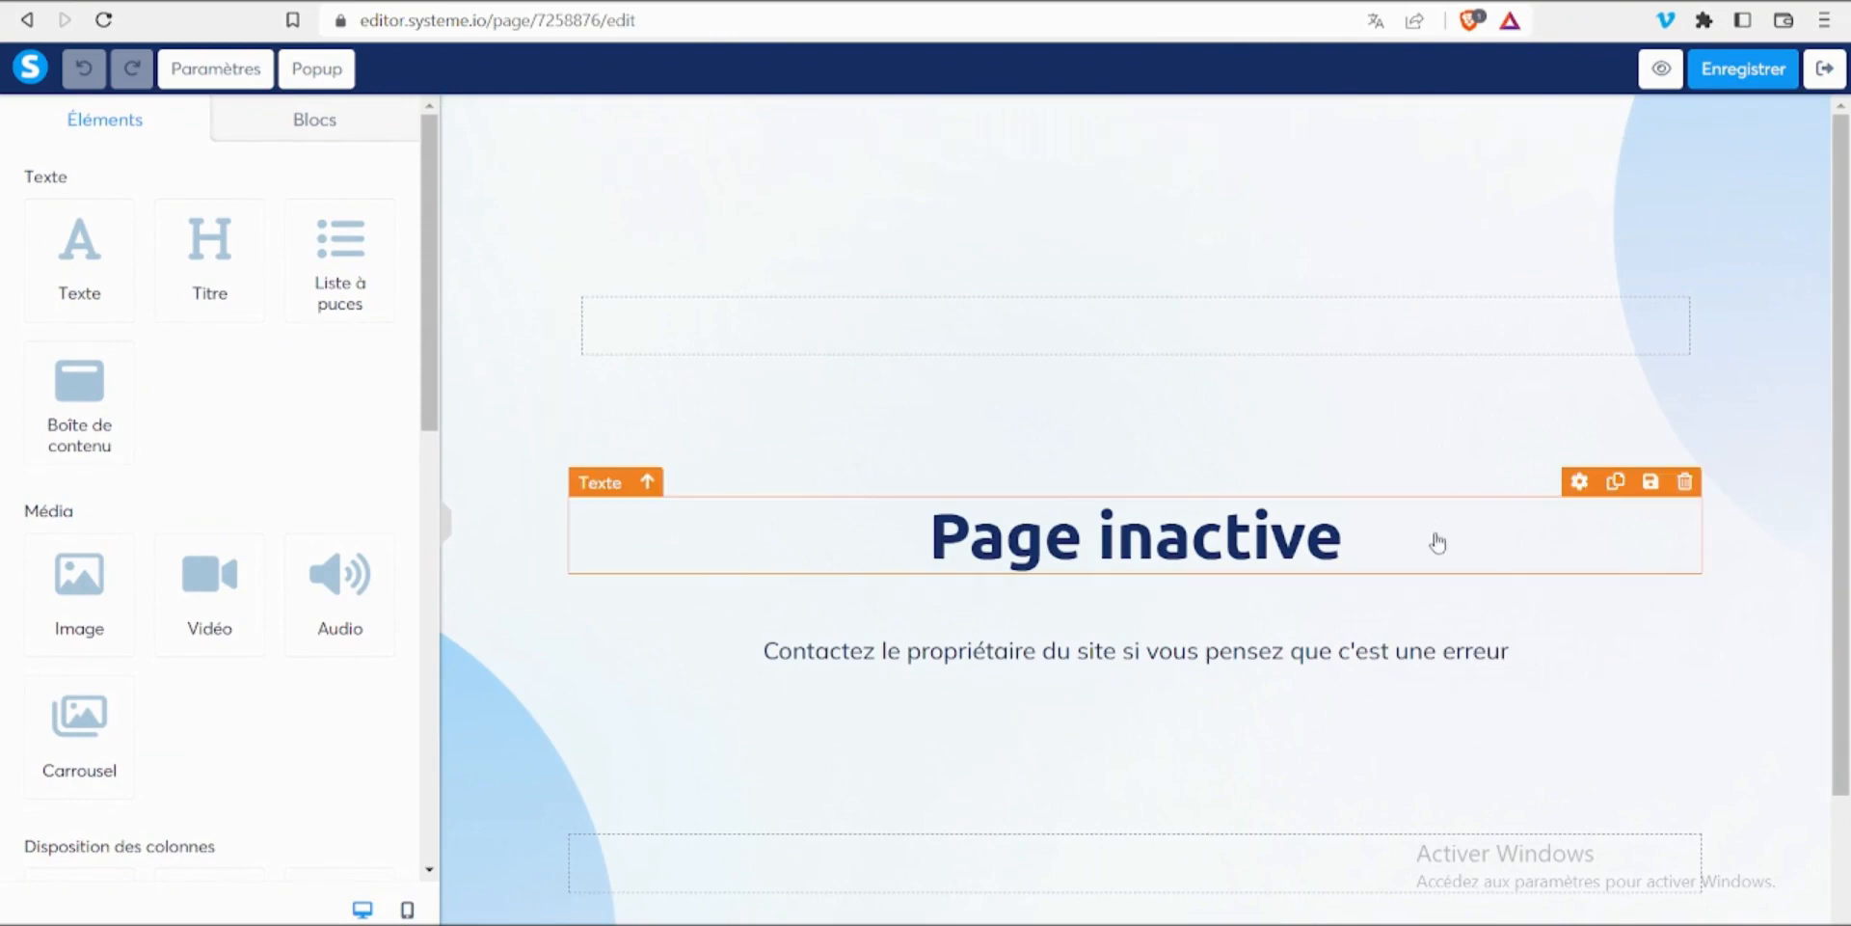
Replace the "Page inactive" heading with "Inscrivez-vous sur la liste d'attente pour être notifié de notre prochain lancement"
left_click(1319, 556)
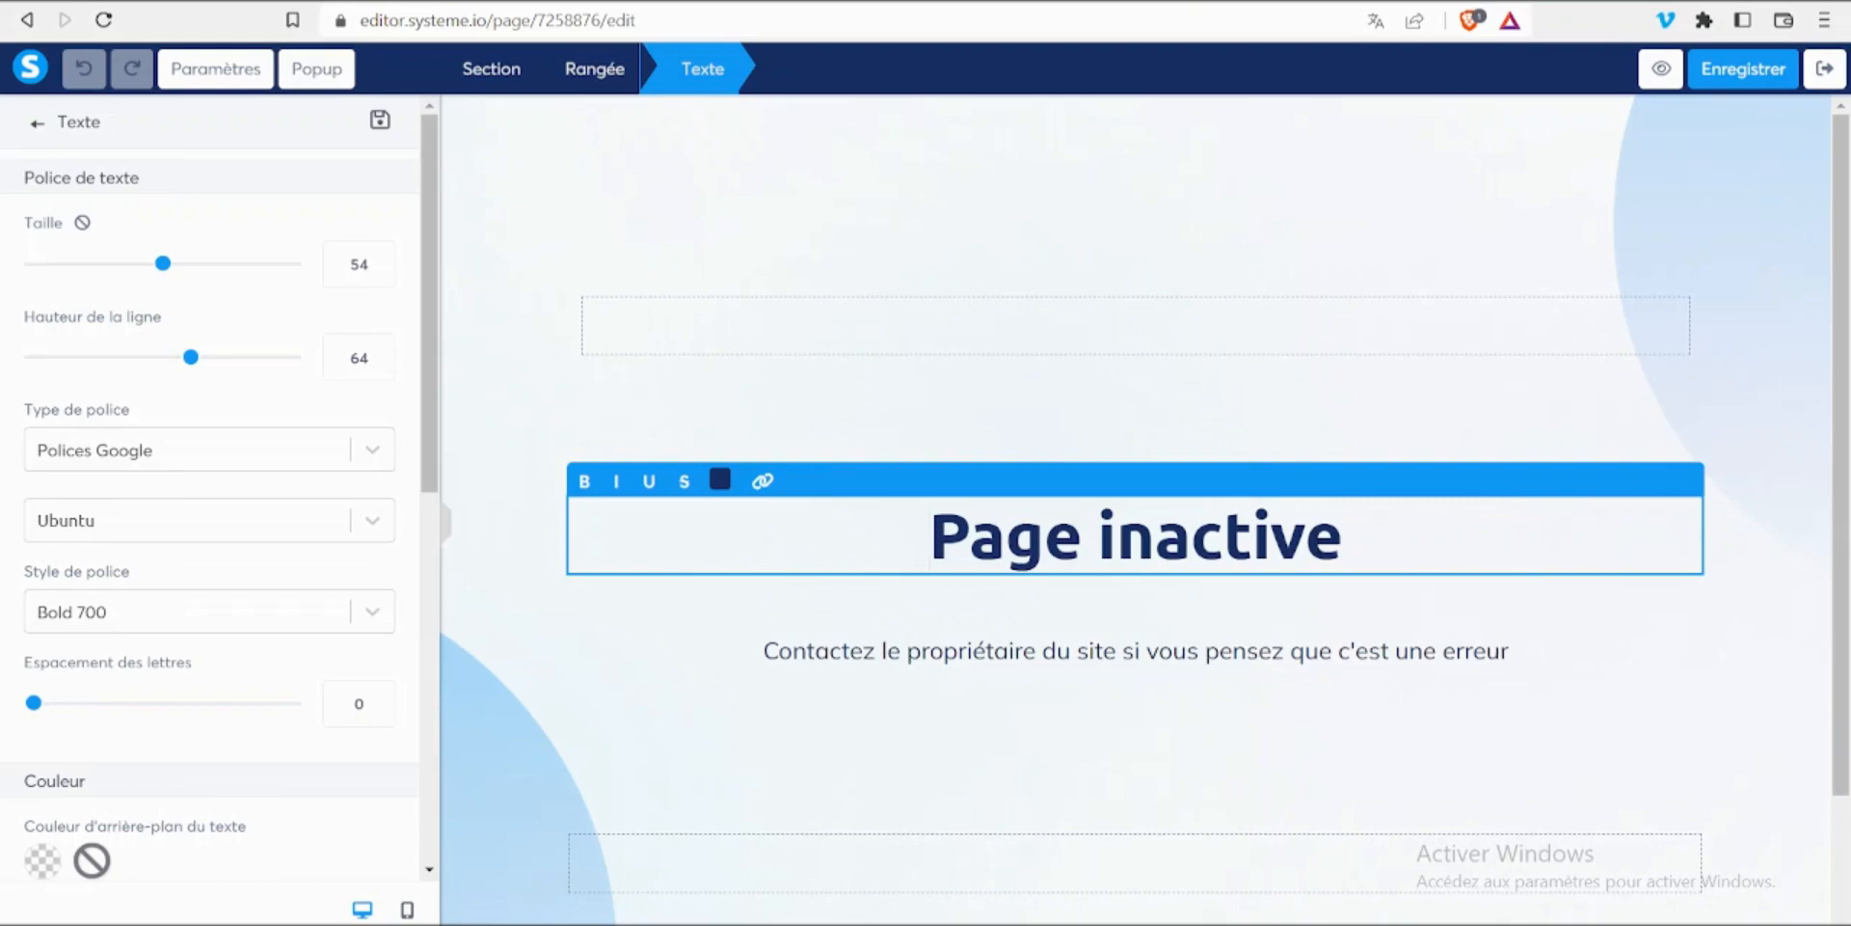
triple_click(1207, 537)
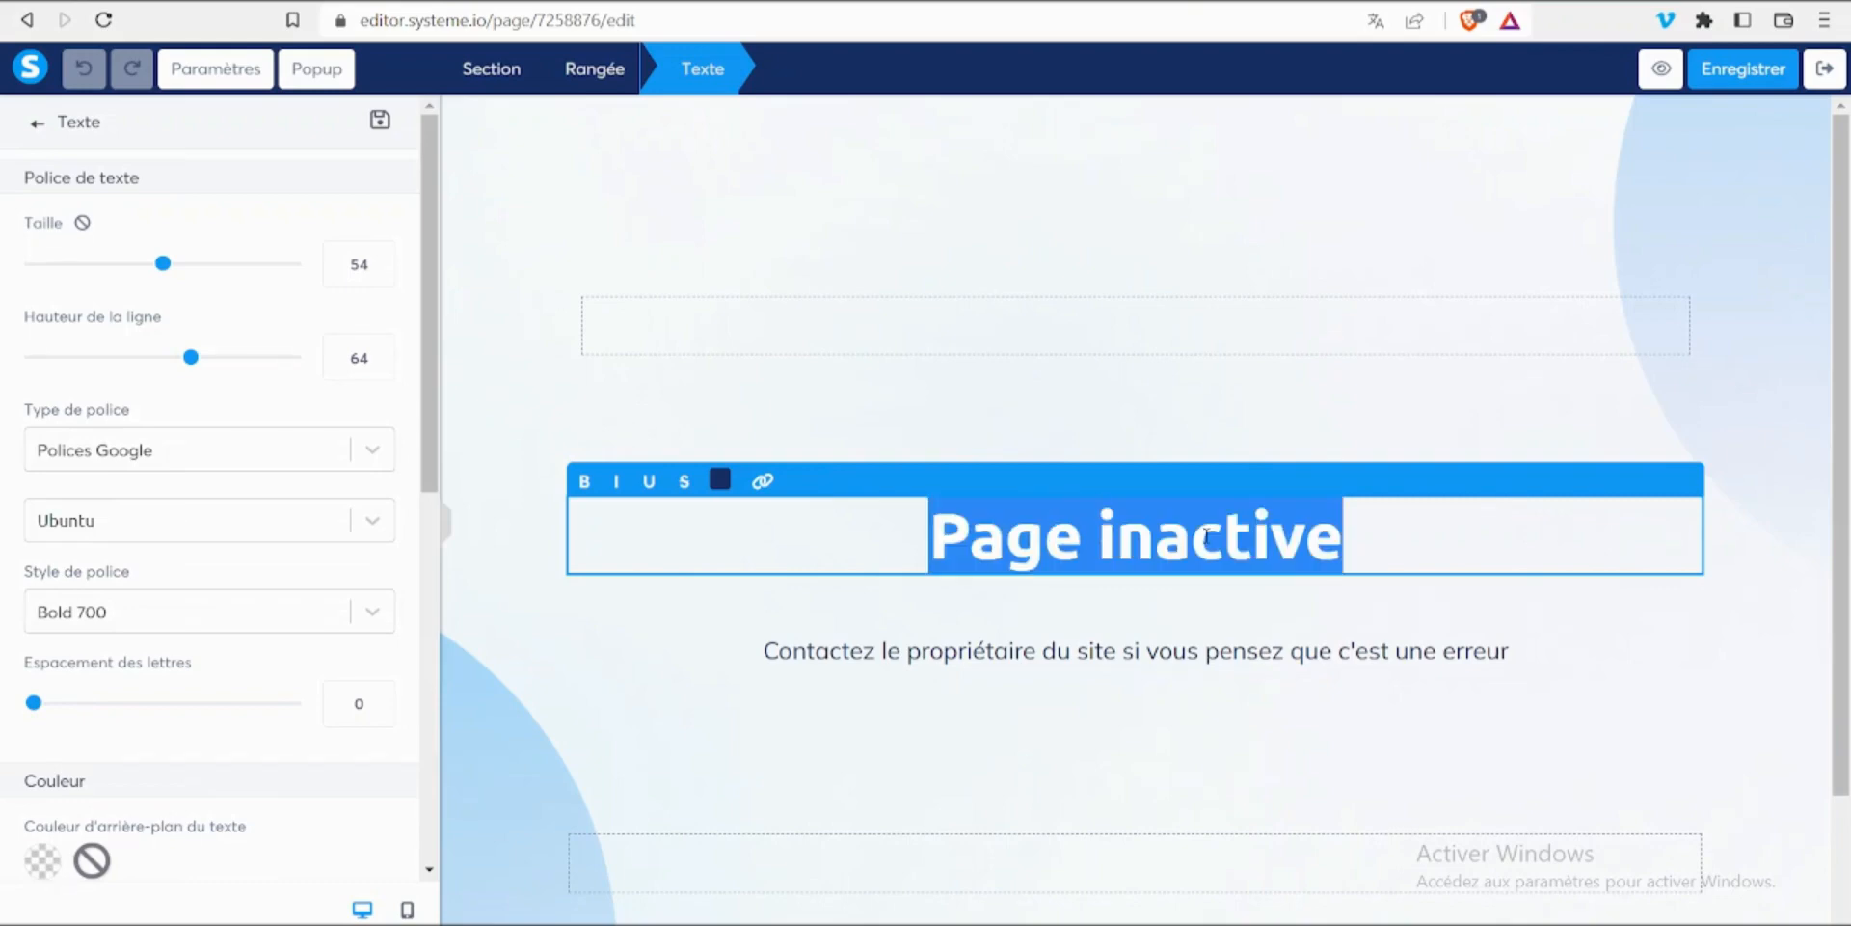
type("IN")
key("BackSpace")
type("n")
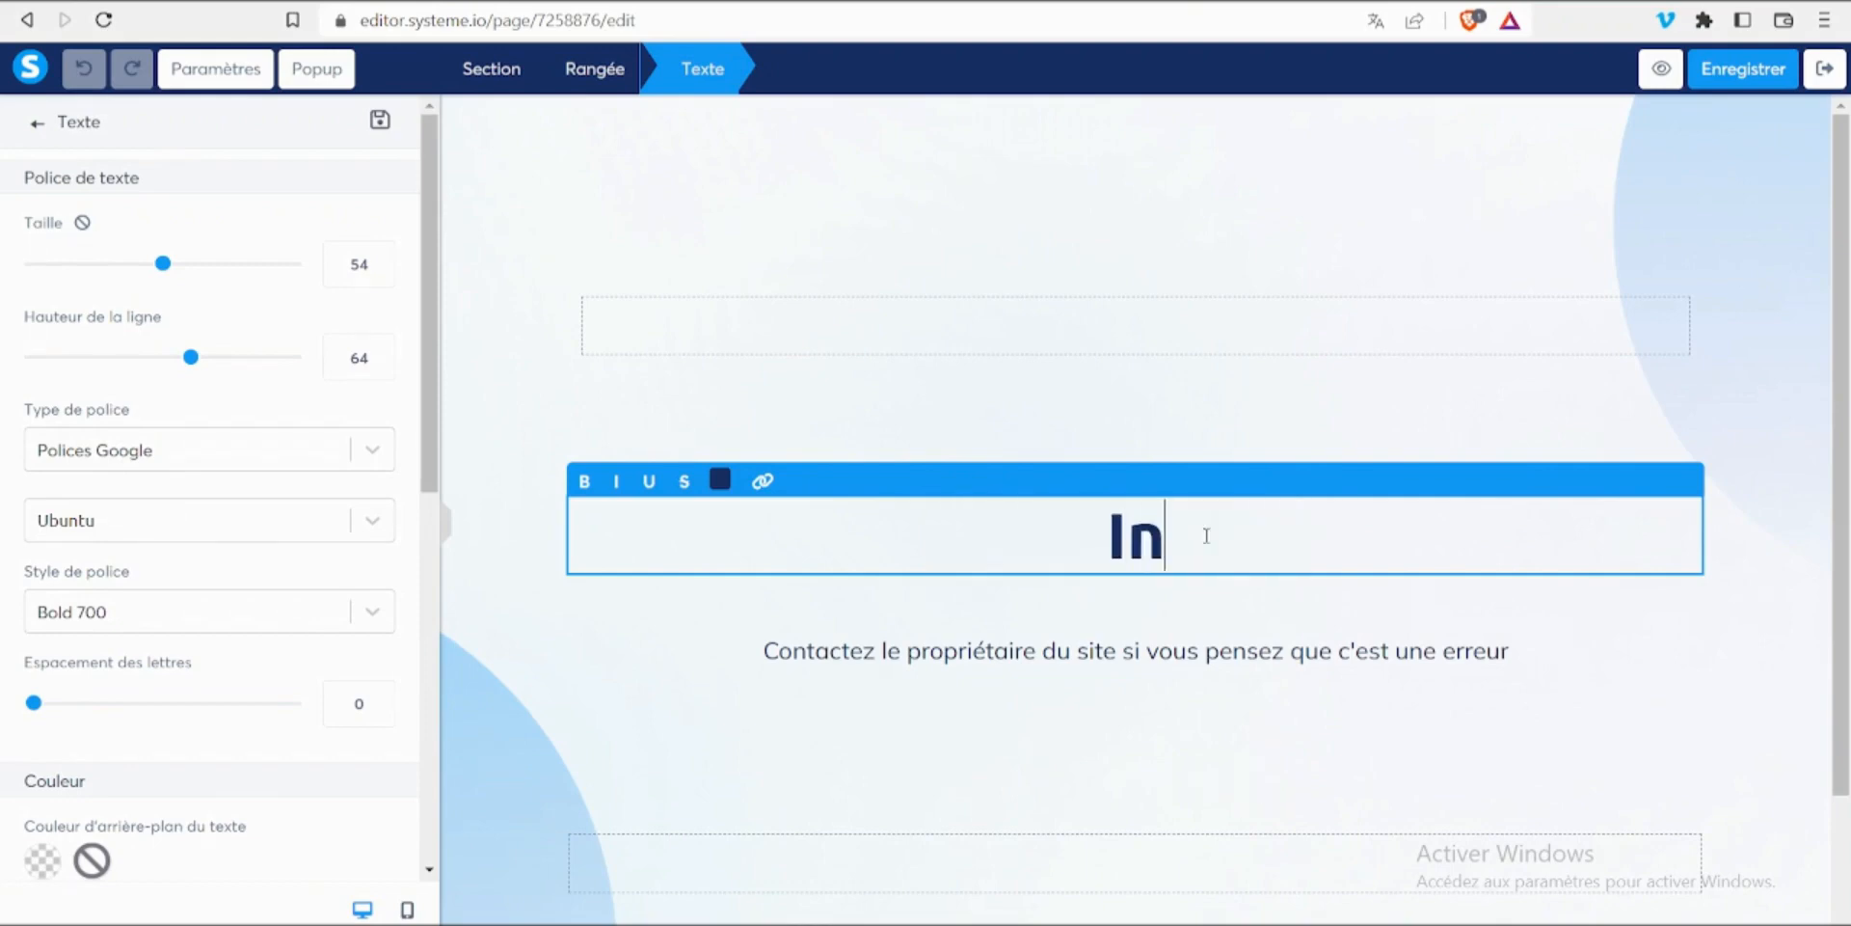
type("scri")
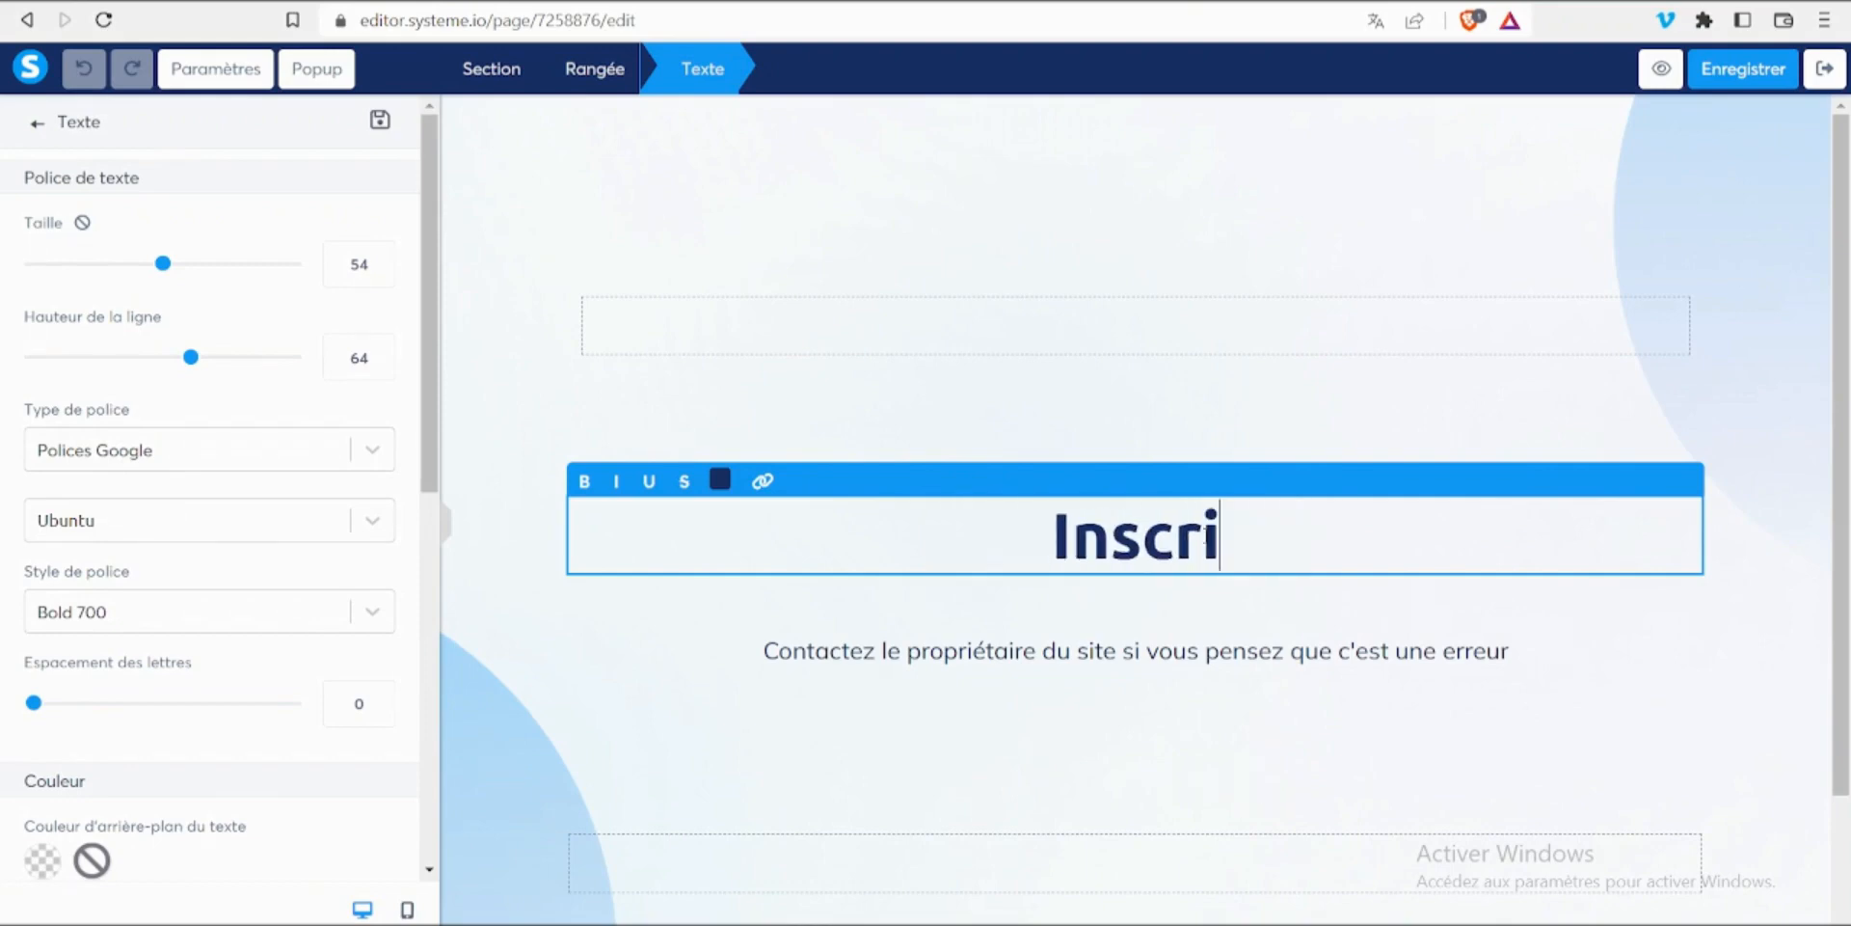
type("vez-vous")
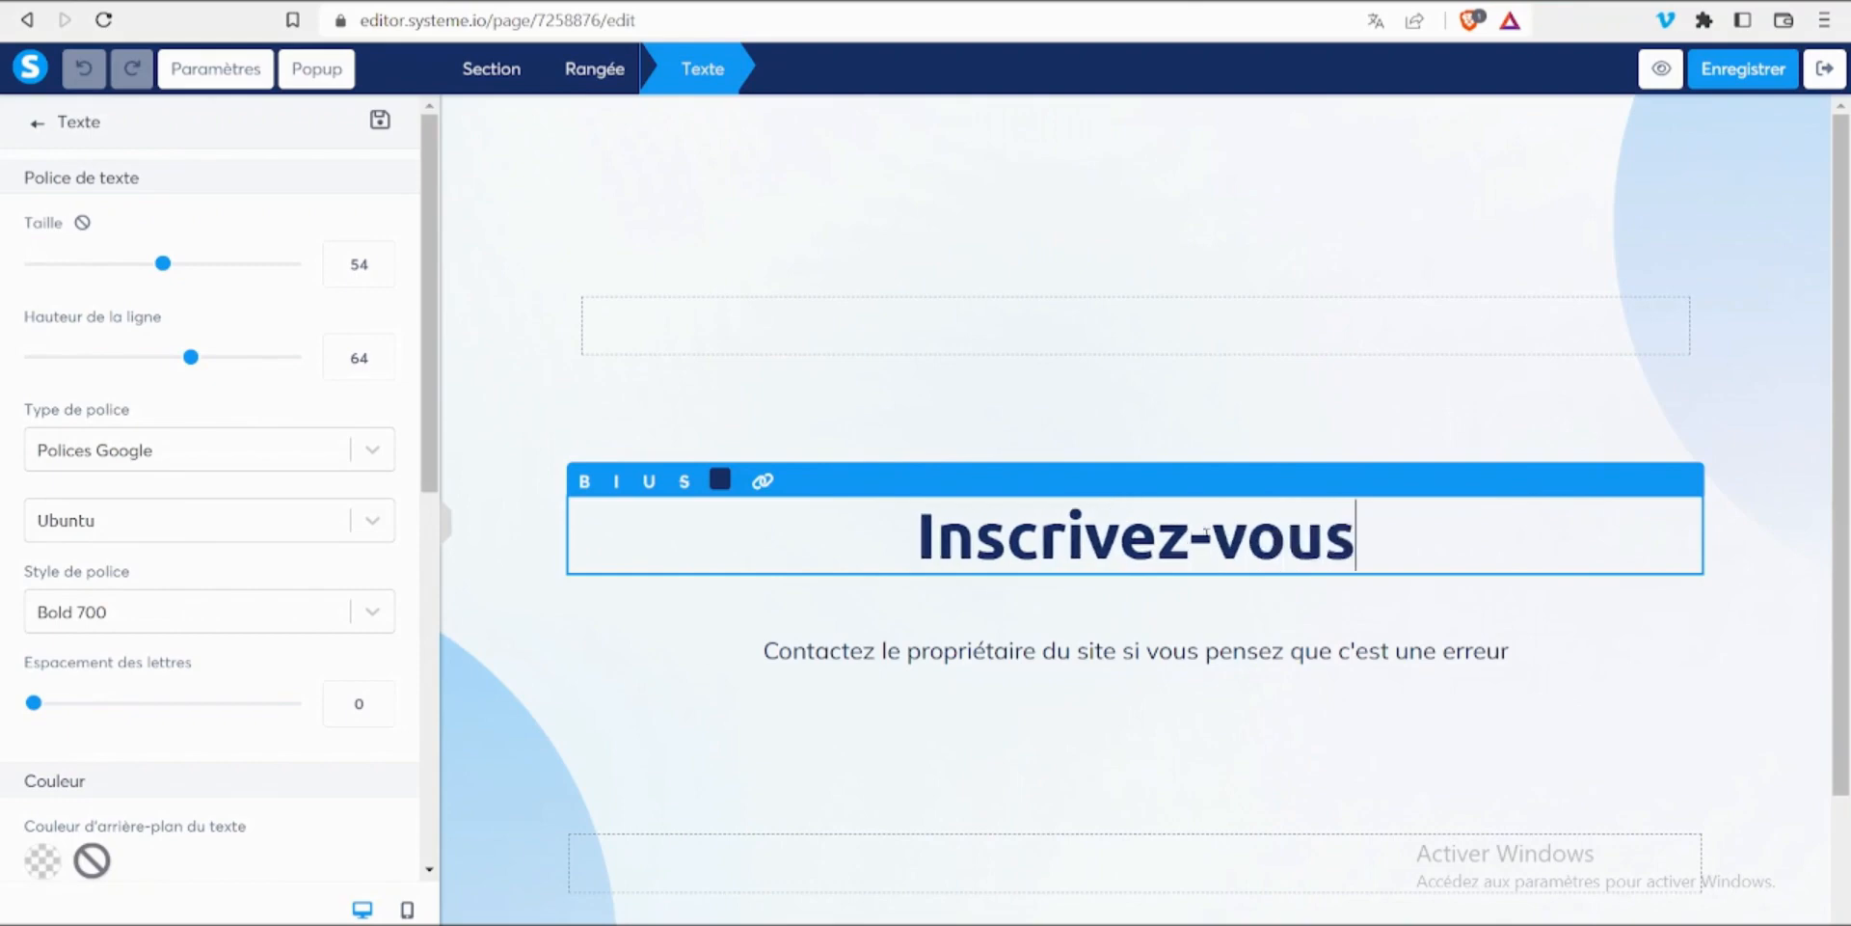
type(" sur la lis")
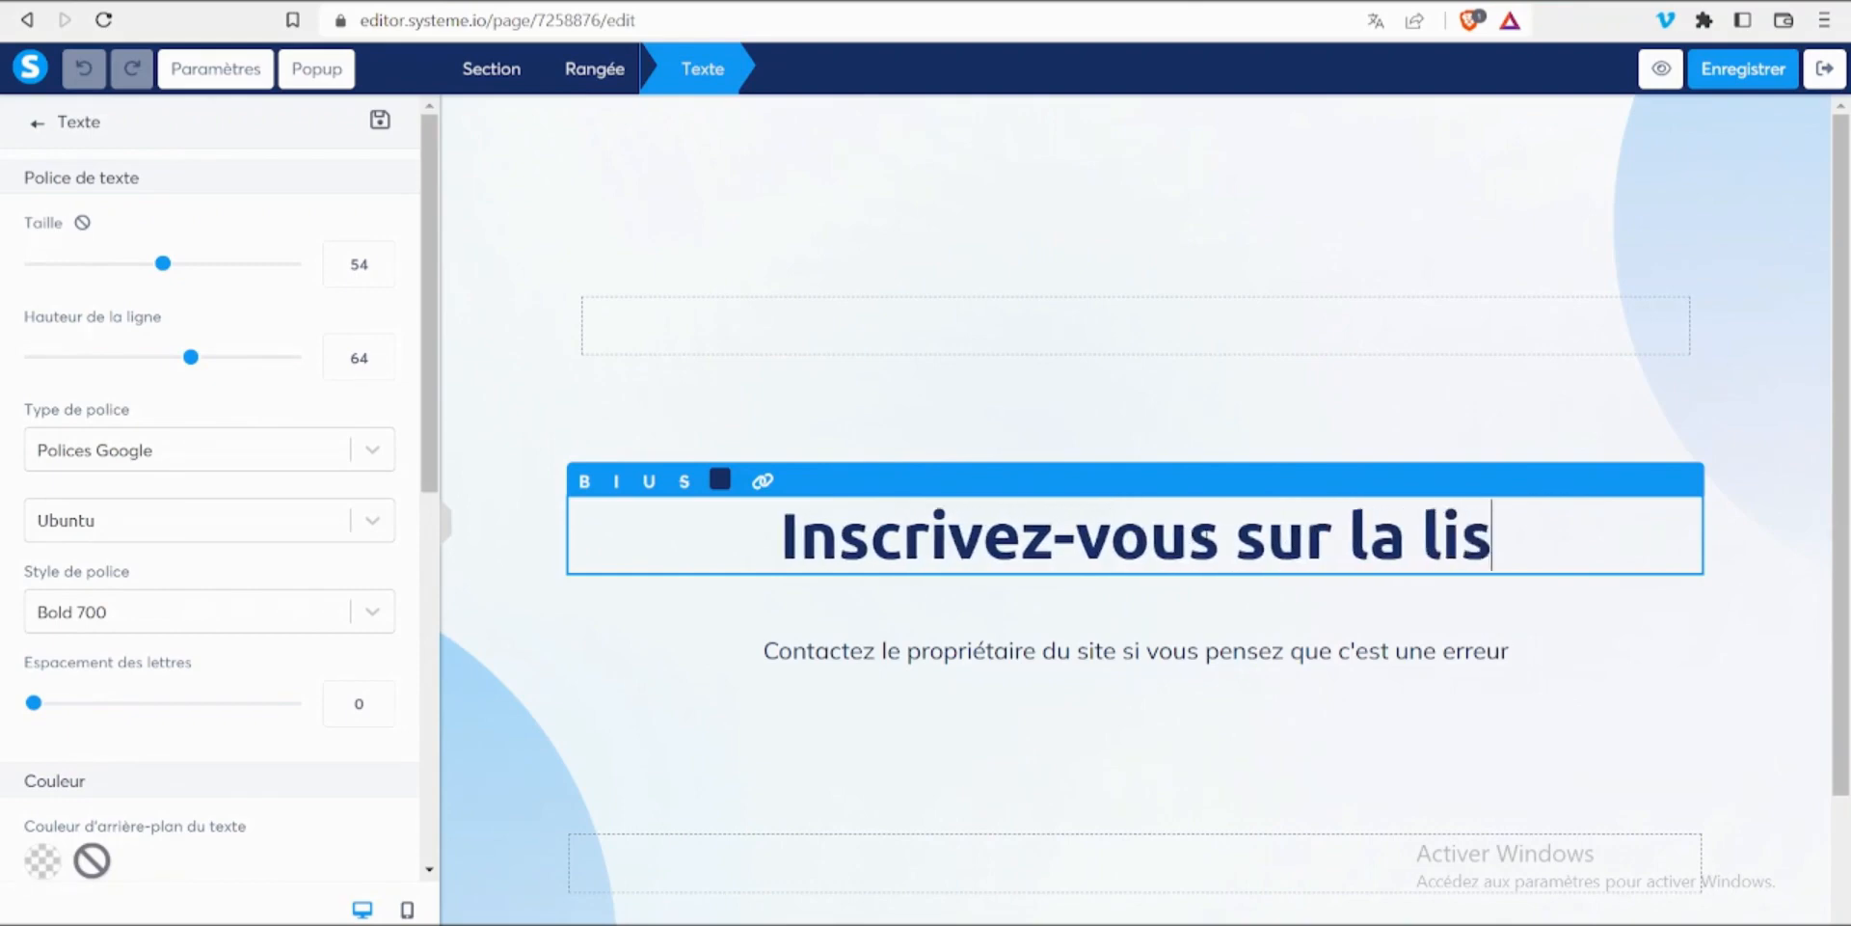
type("te d'attente")
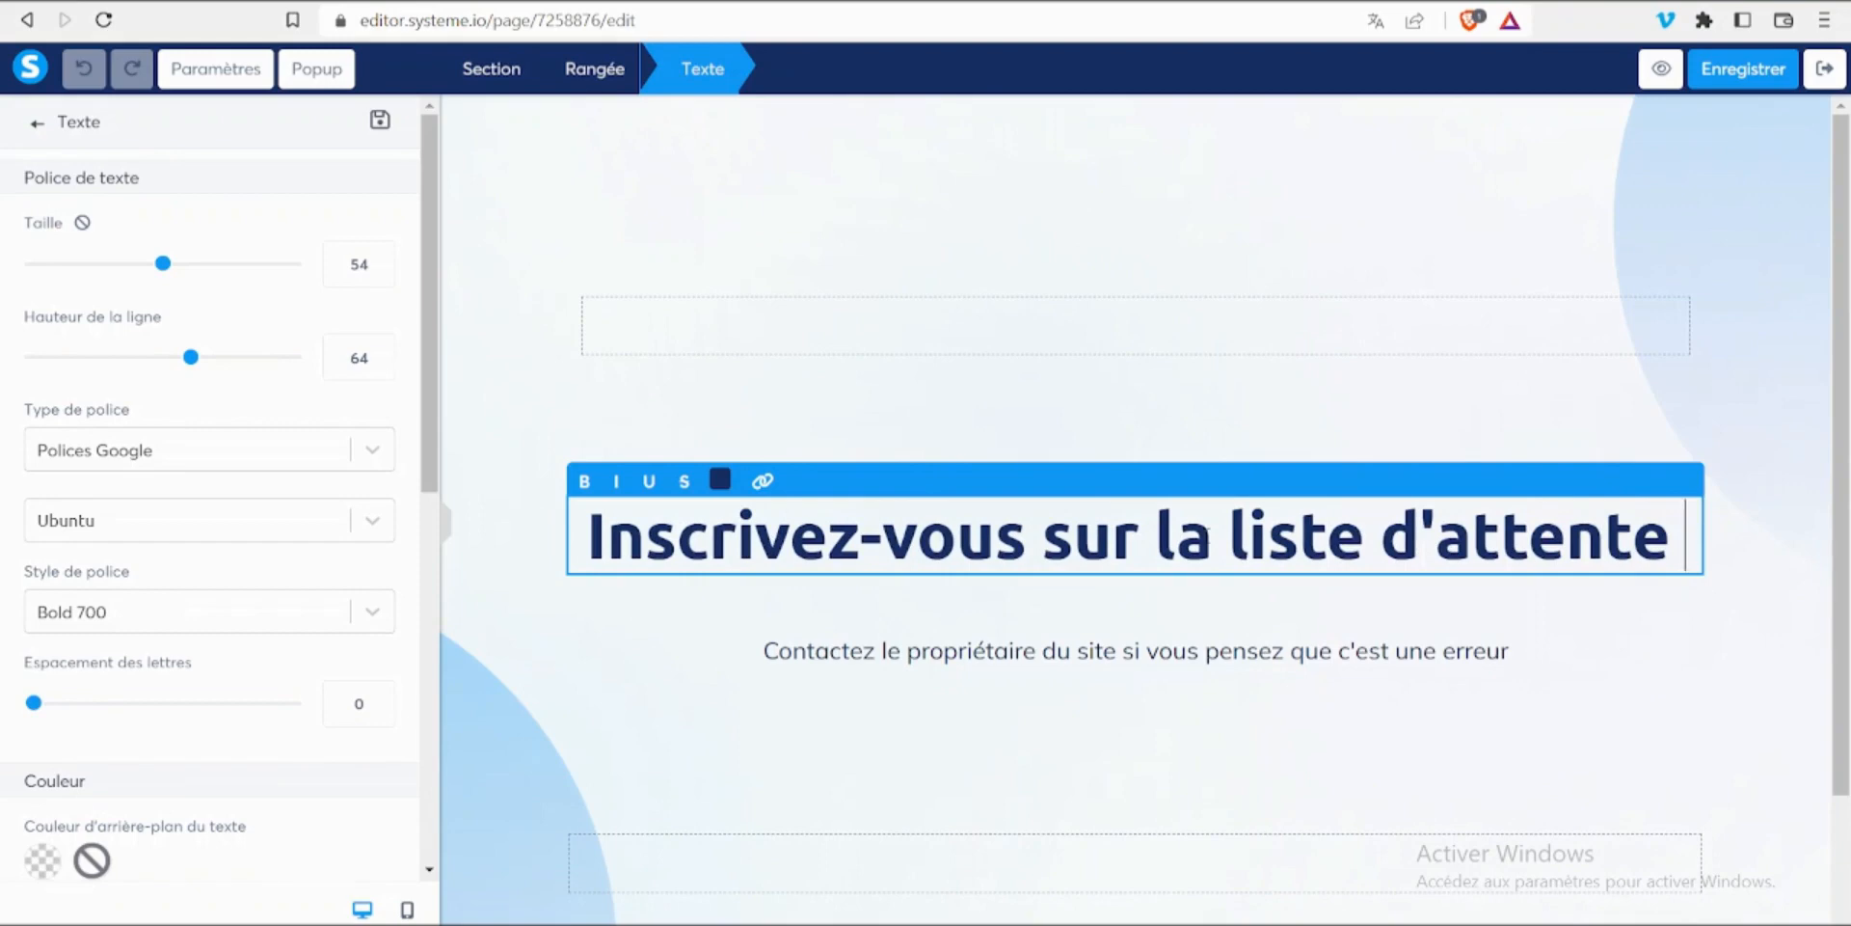
type(" pour être notifié de notre prochain lancement")
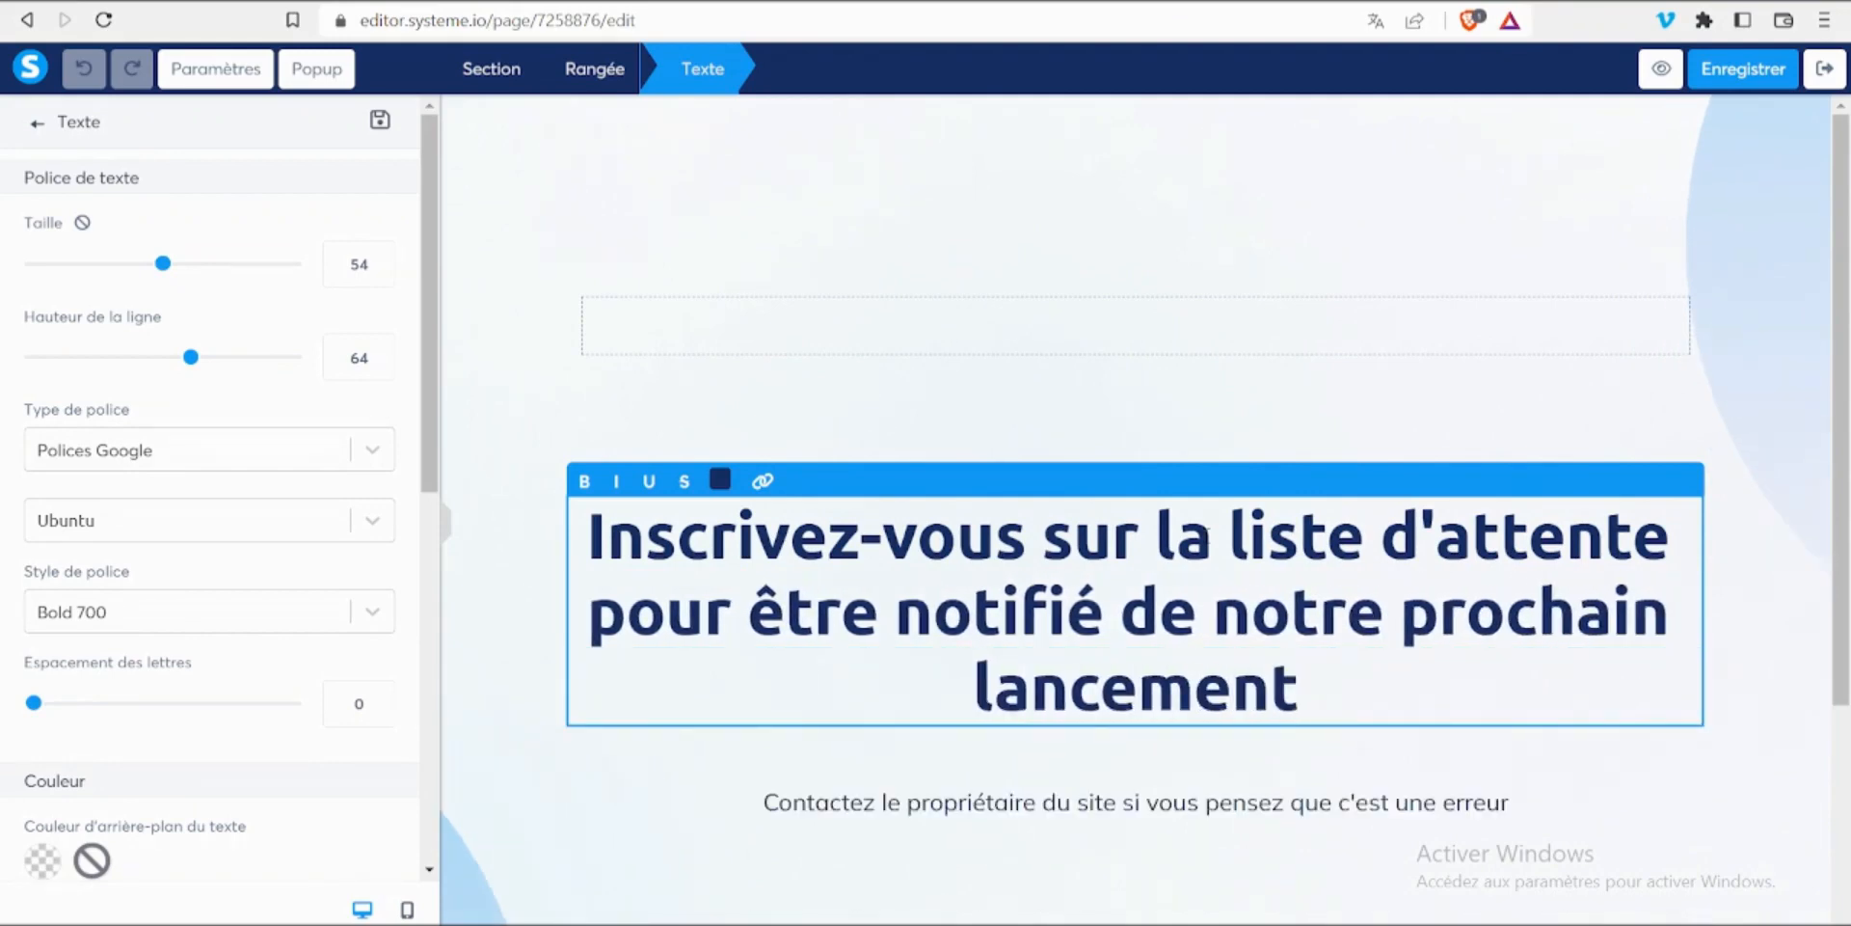
left_click(1421, 276)
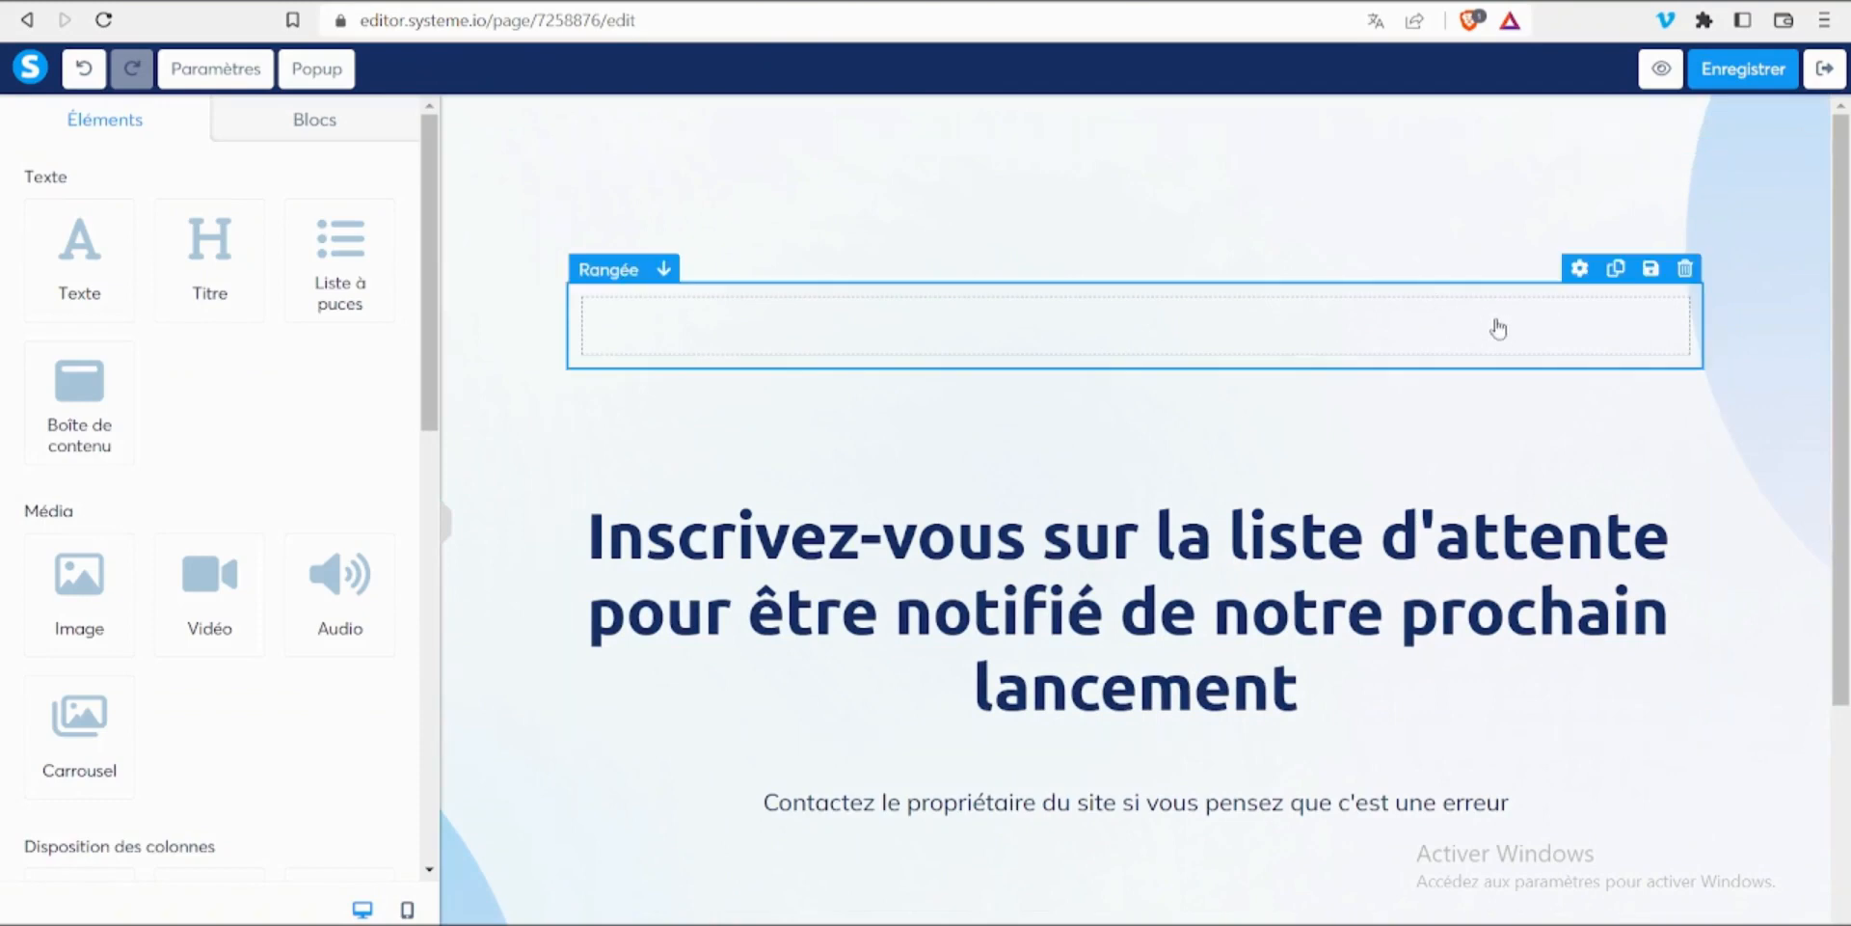
Delete the empty row above the heading, the "Contactez le propriétaire du site" text and the empty row beneath it
left_click(1684, 269)
left_click(1042, 155)
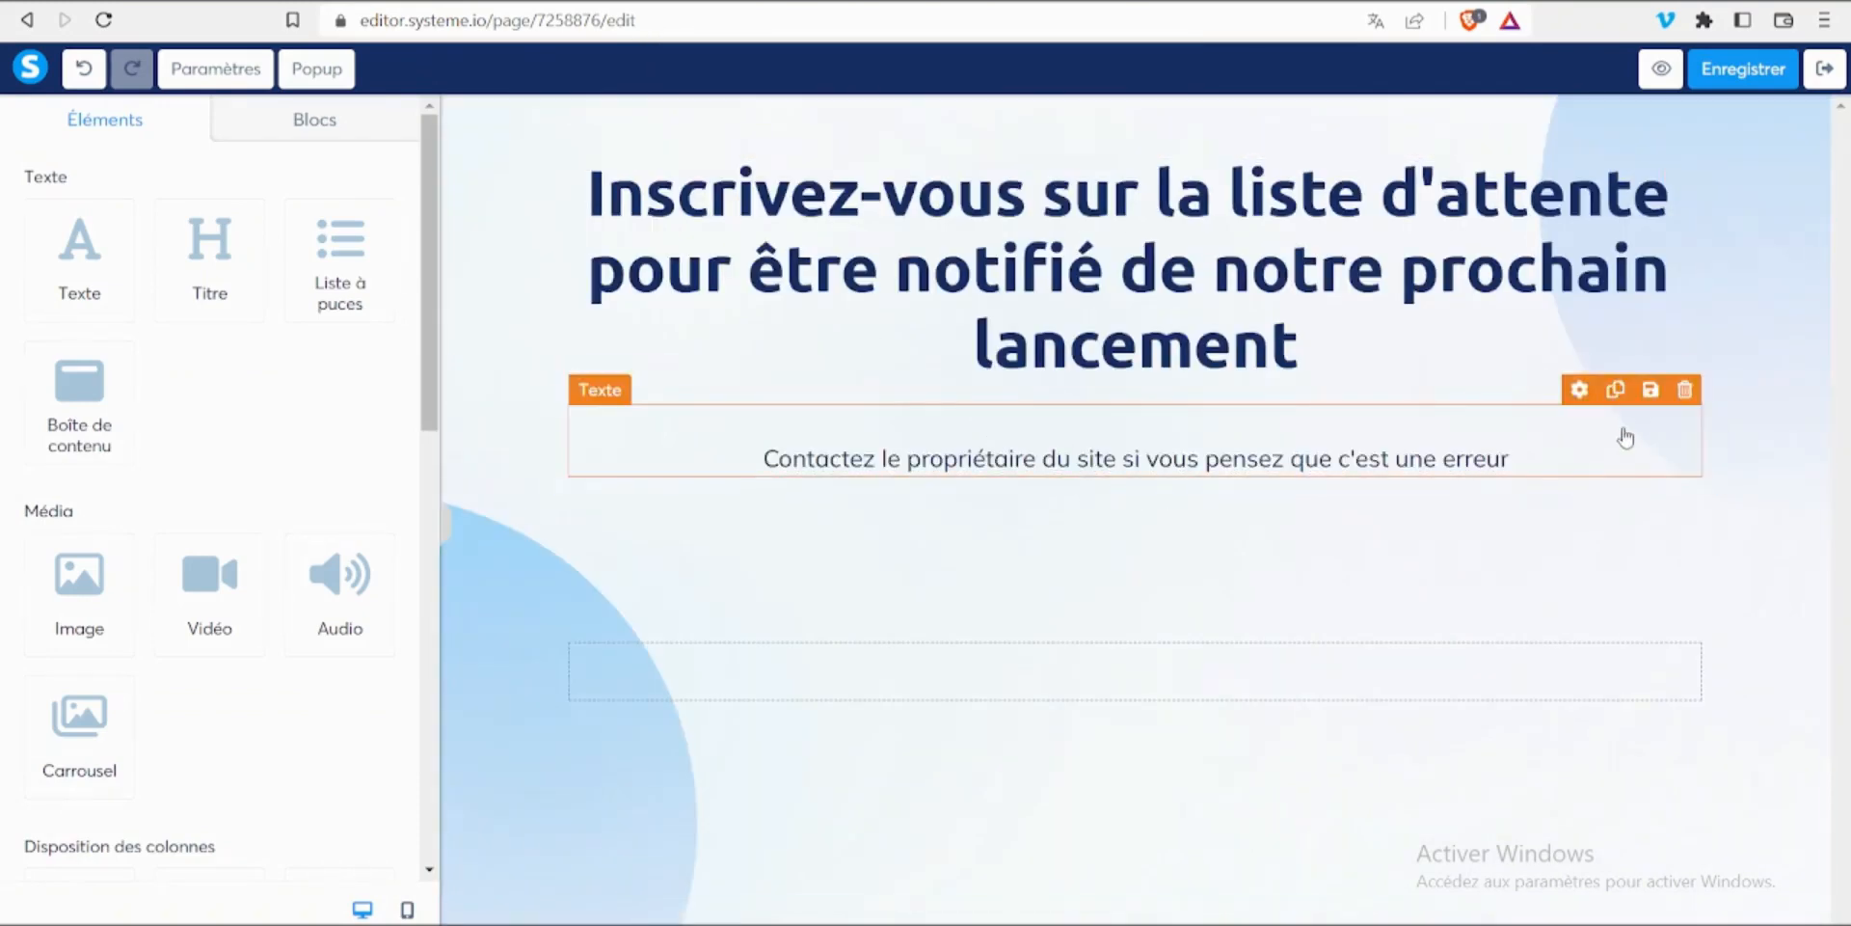
left_click(1697, 379)
left_click(1017, 150)
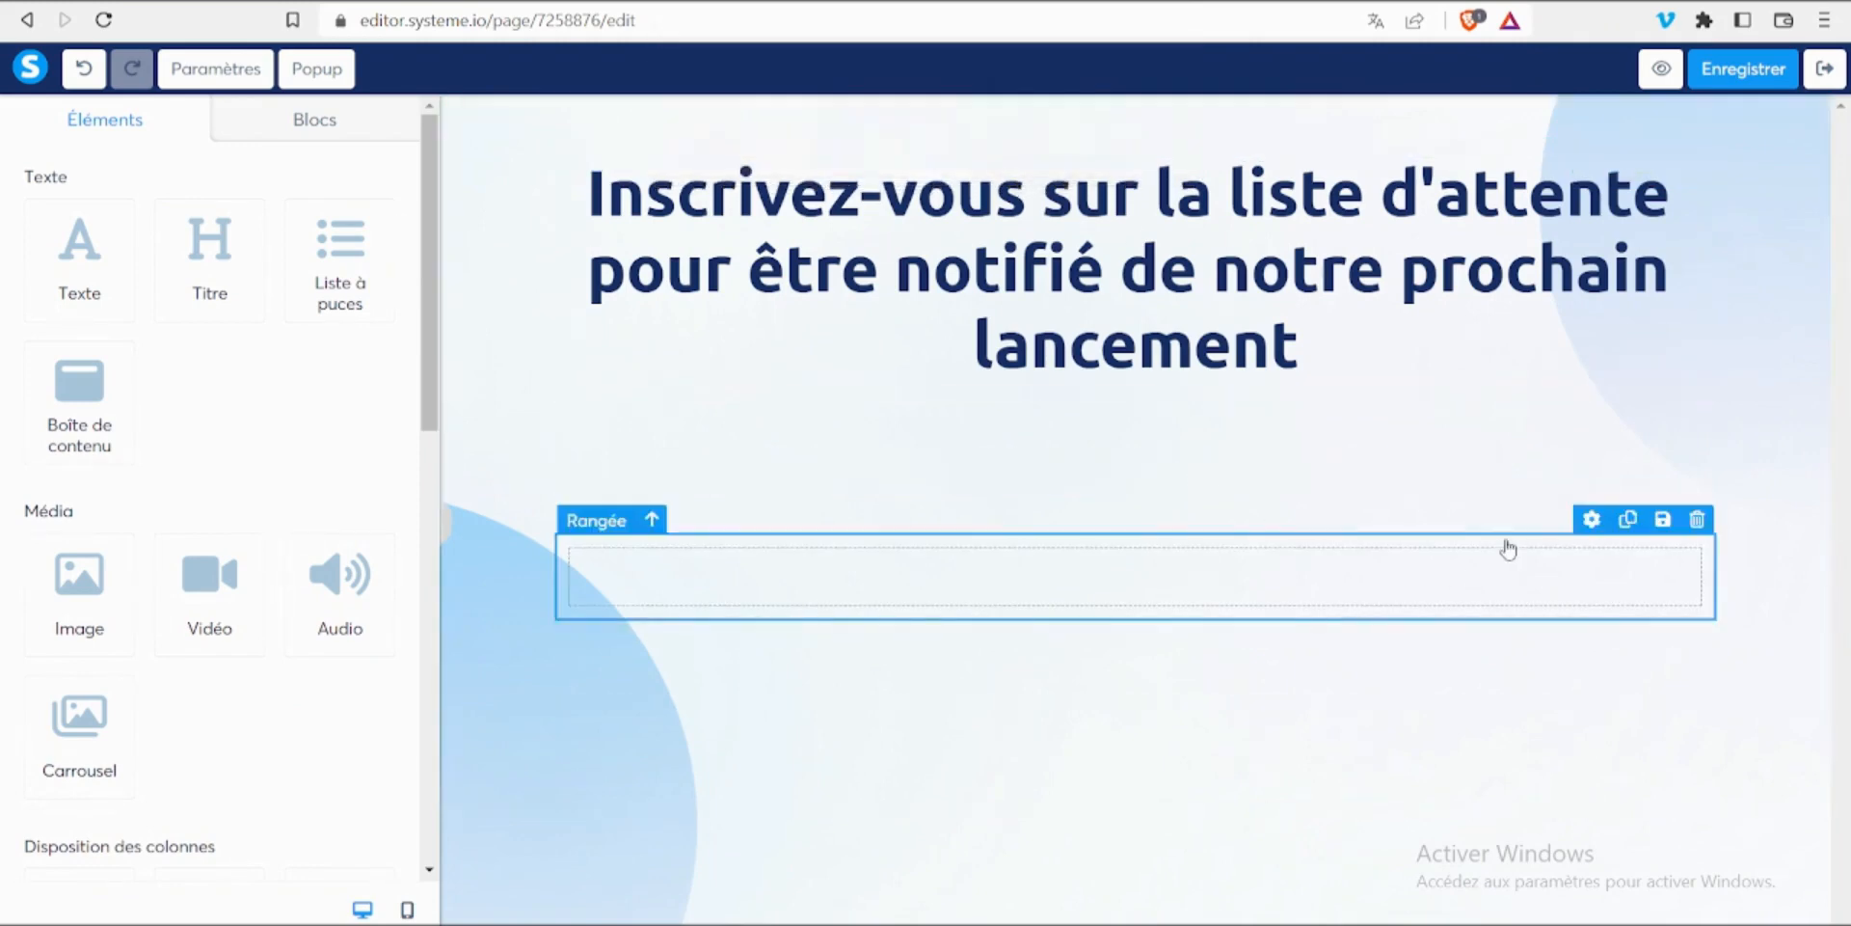
left_click(1697, 520)
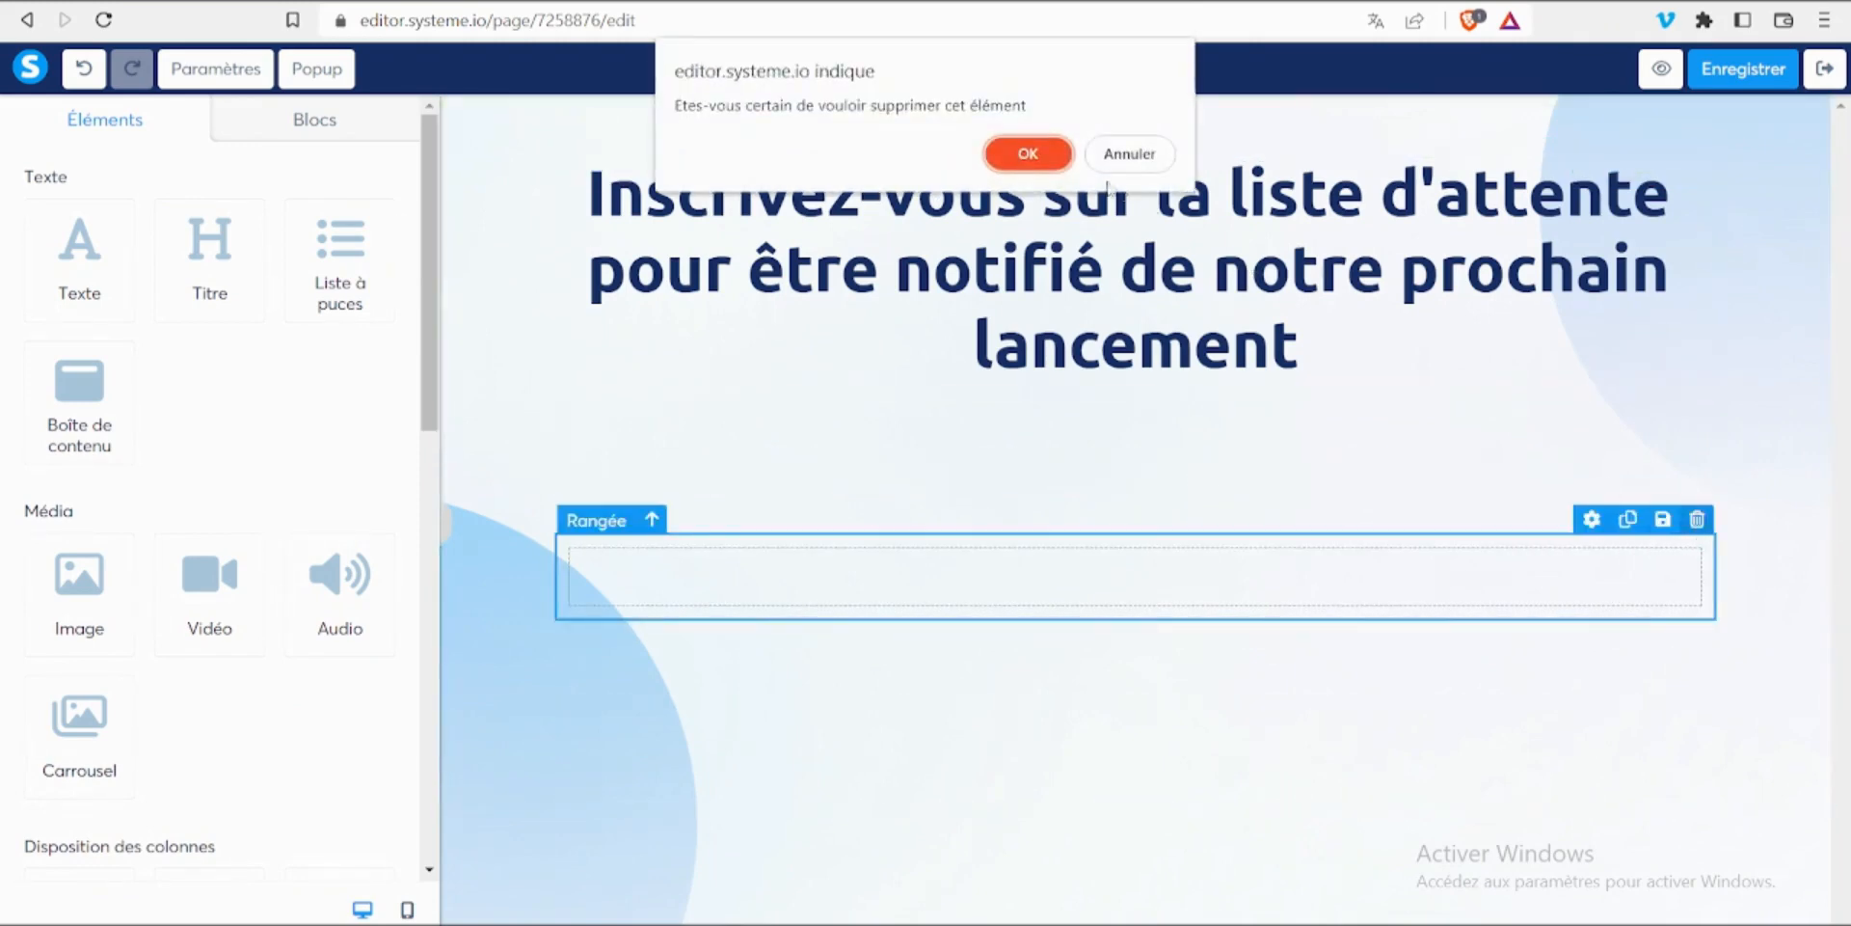
left_click(1028, 153)
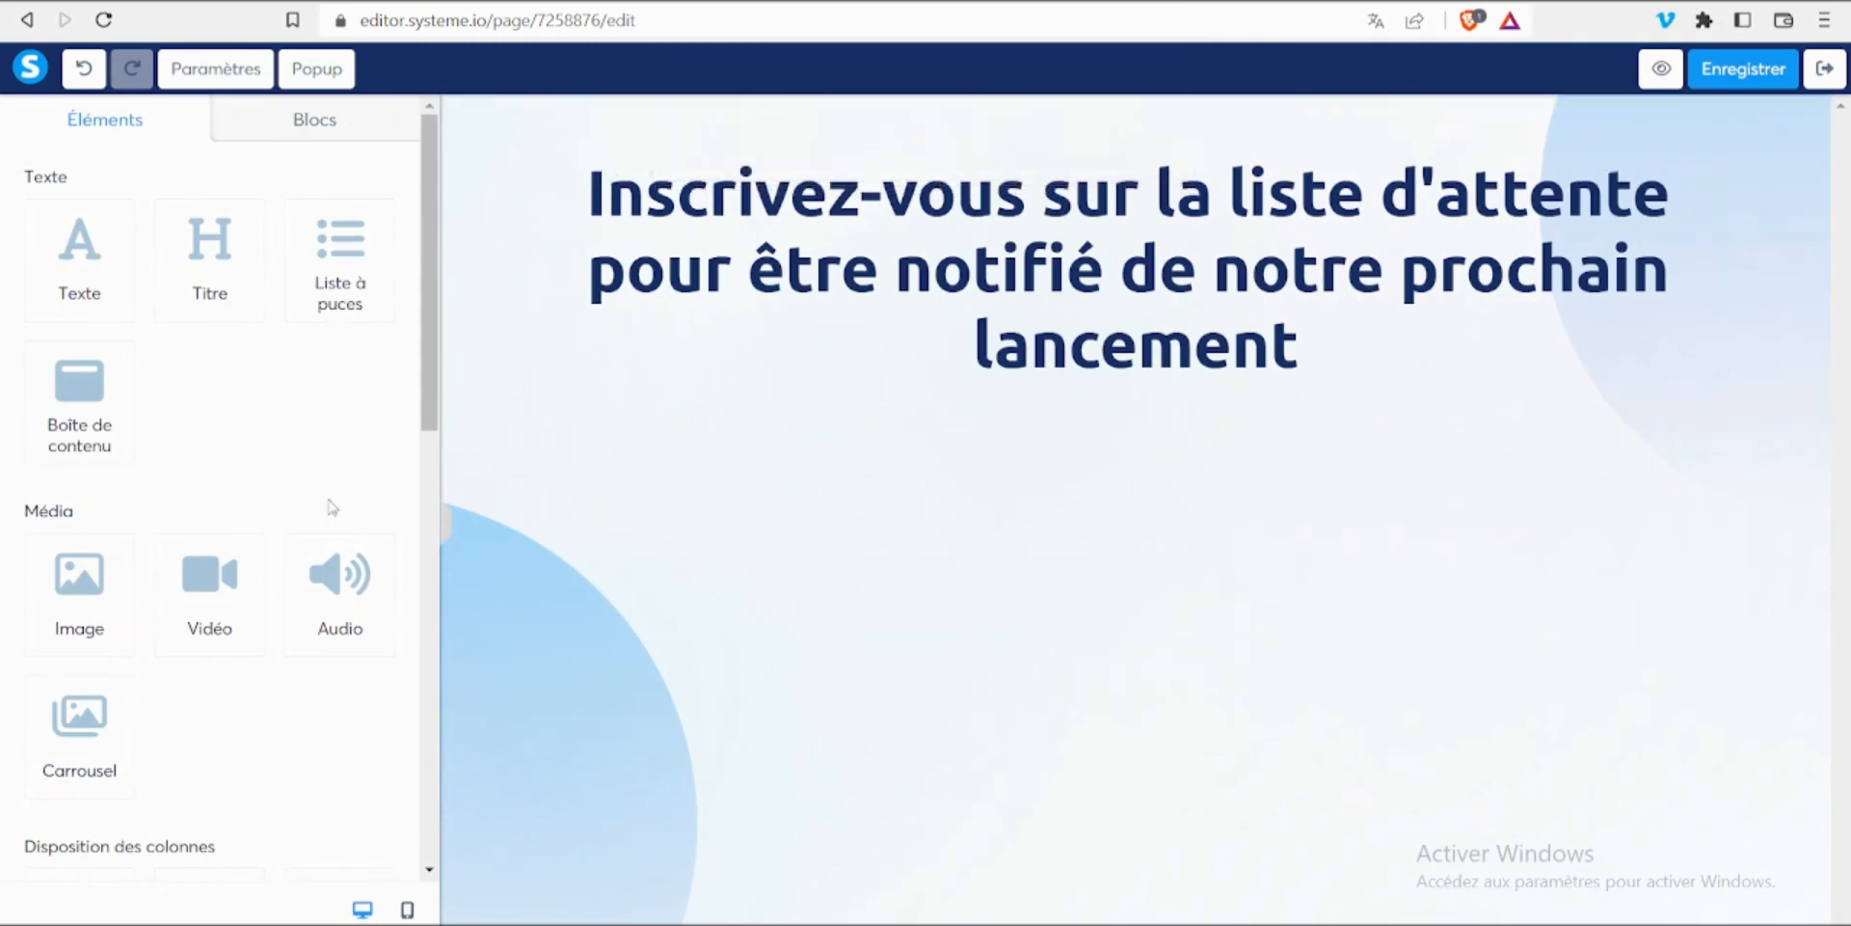
Add two form fields stacked below the waiting-list heading
left_click_drag(435, 307, 443, 619)
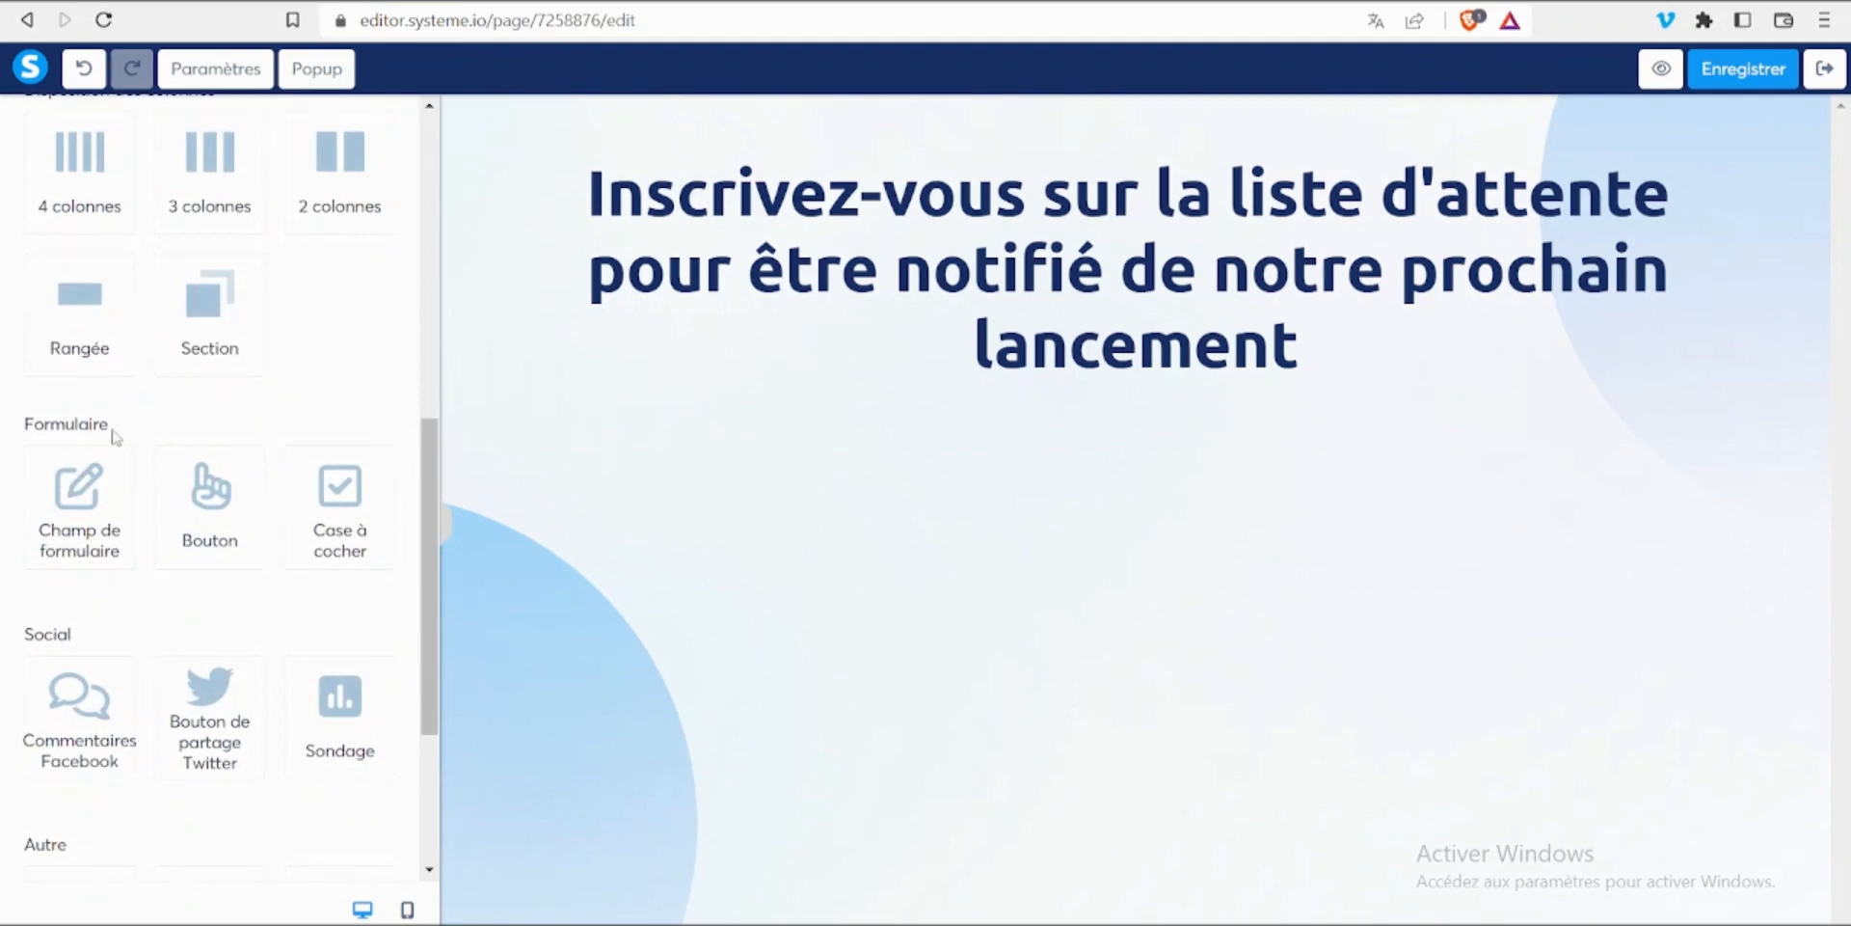
left_click_drag(59, 513, 1024, 396)
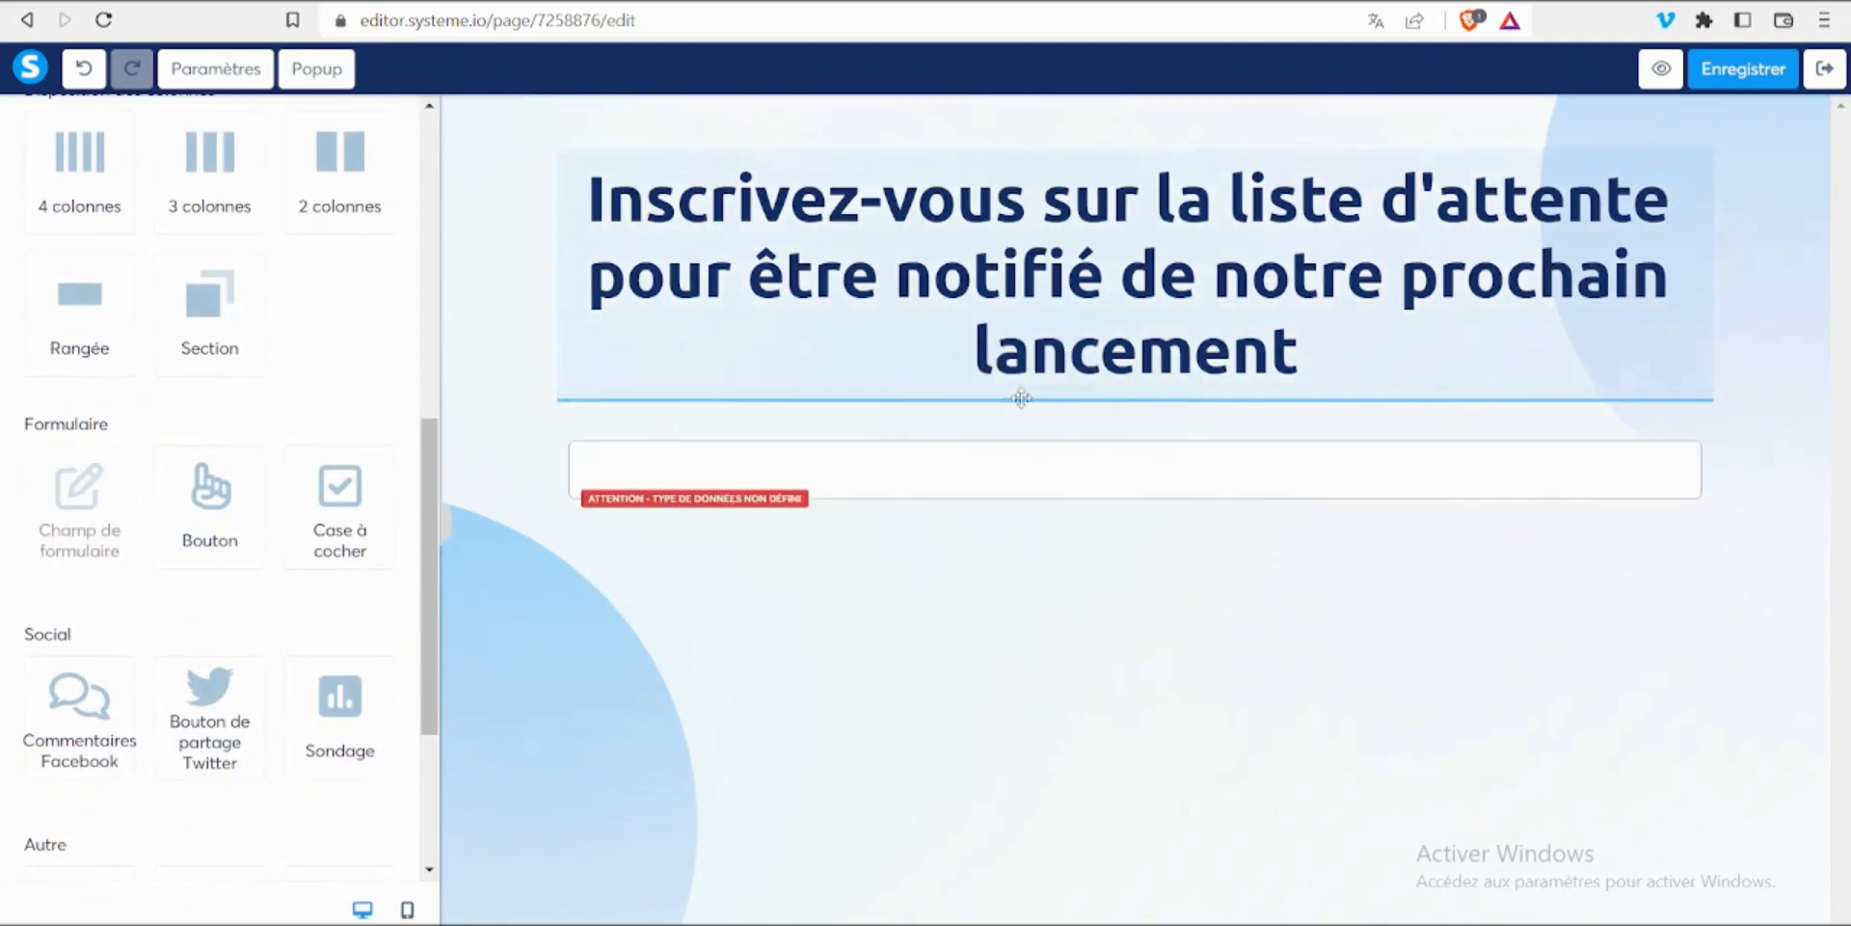
left_click_drag(94, 500, 1012, 479)
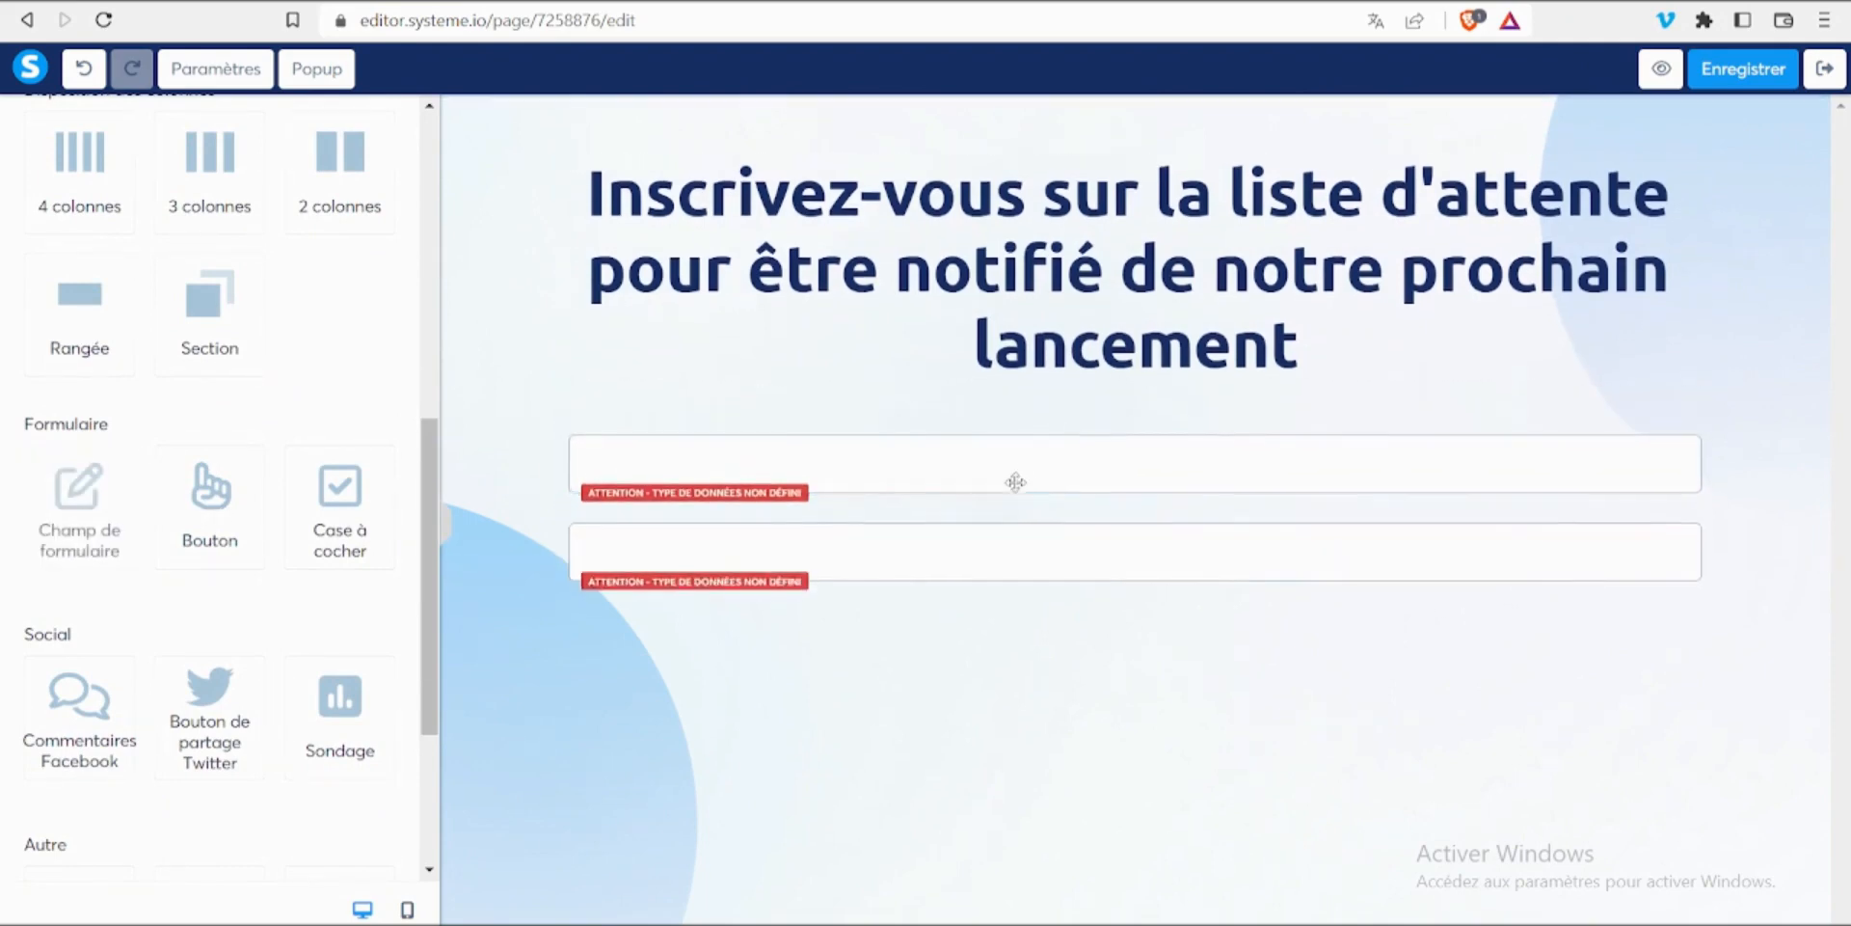
Set the data type of the upper form field to Prénom
left_click(706, 450)
left_click(323, 220)
left_click(128, 347)
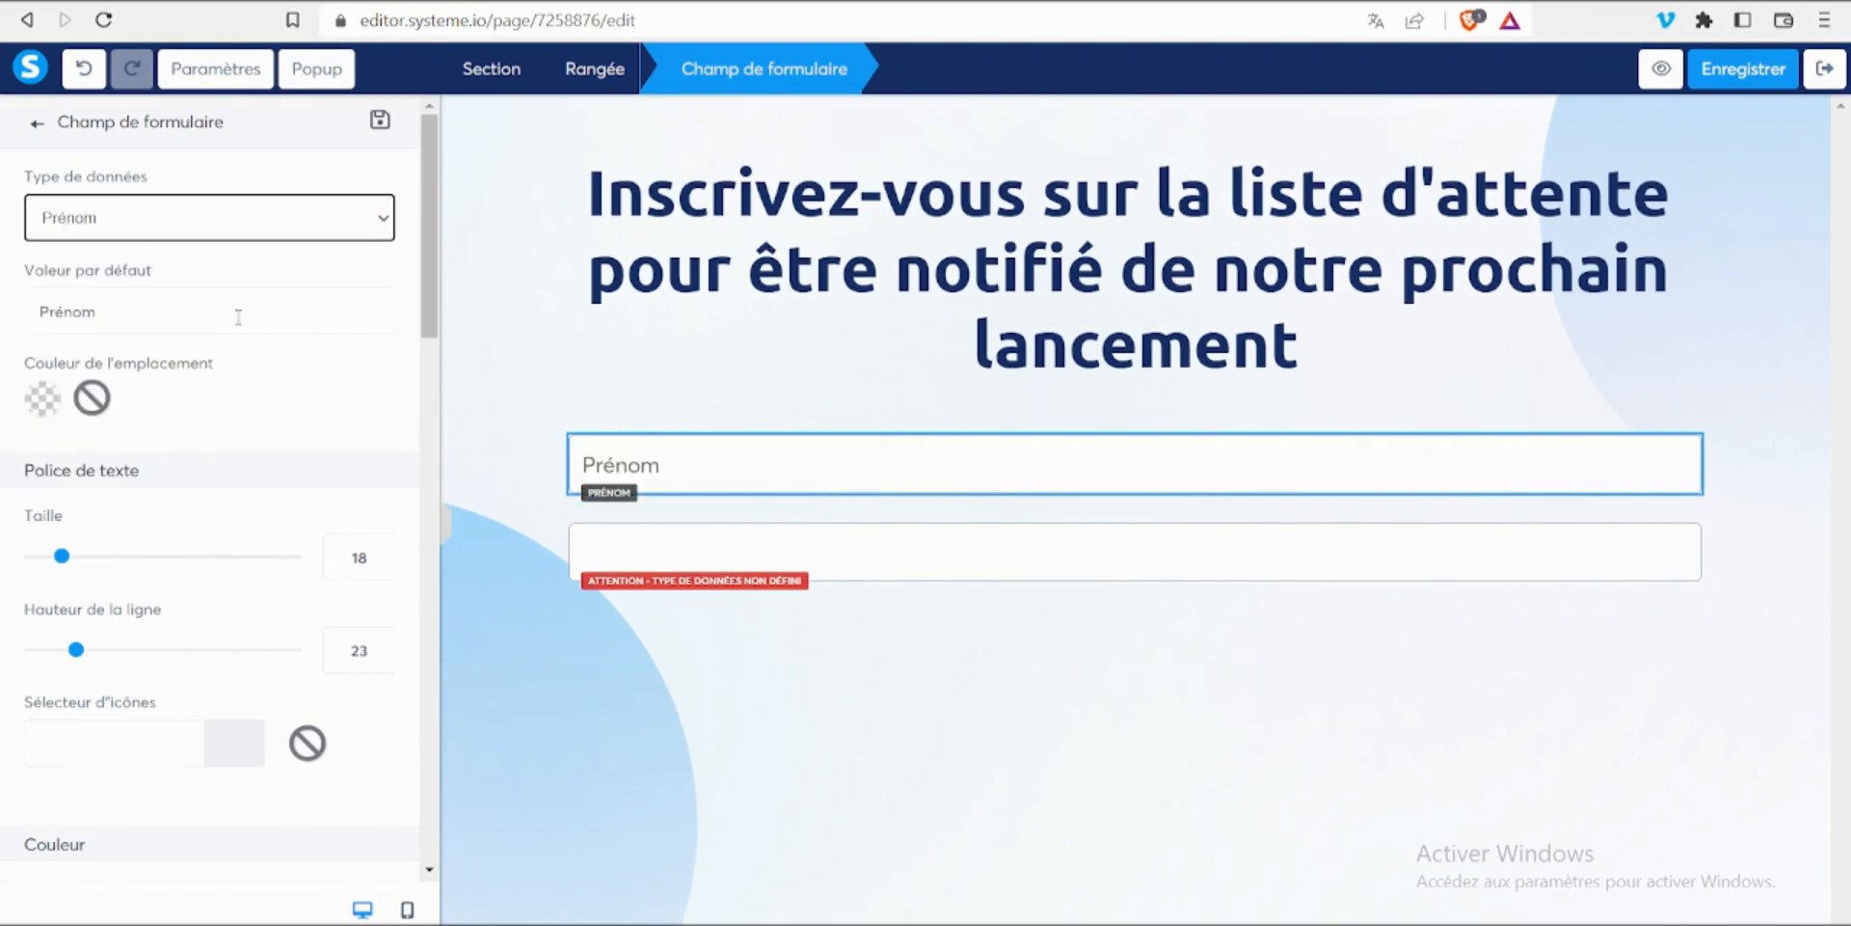
Set the data type of the lower form field to Email
left_click(724, 584)
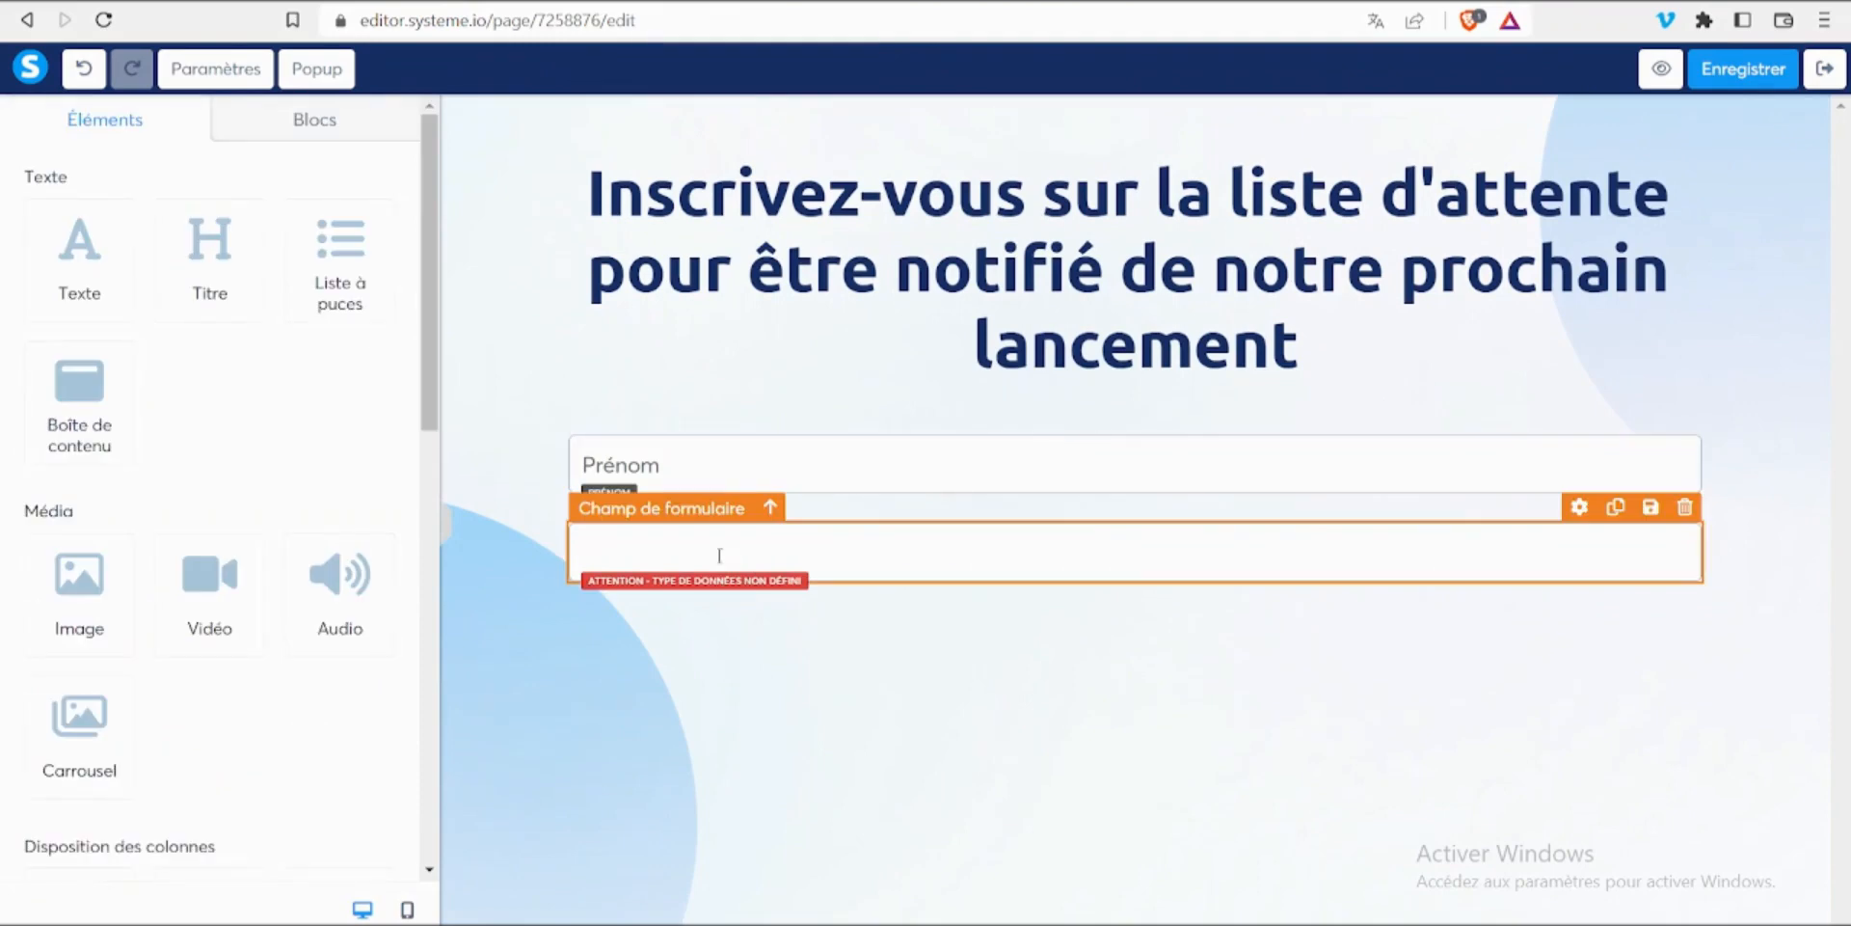
left_click(814, 489)
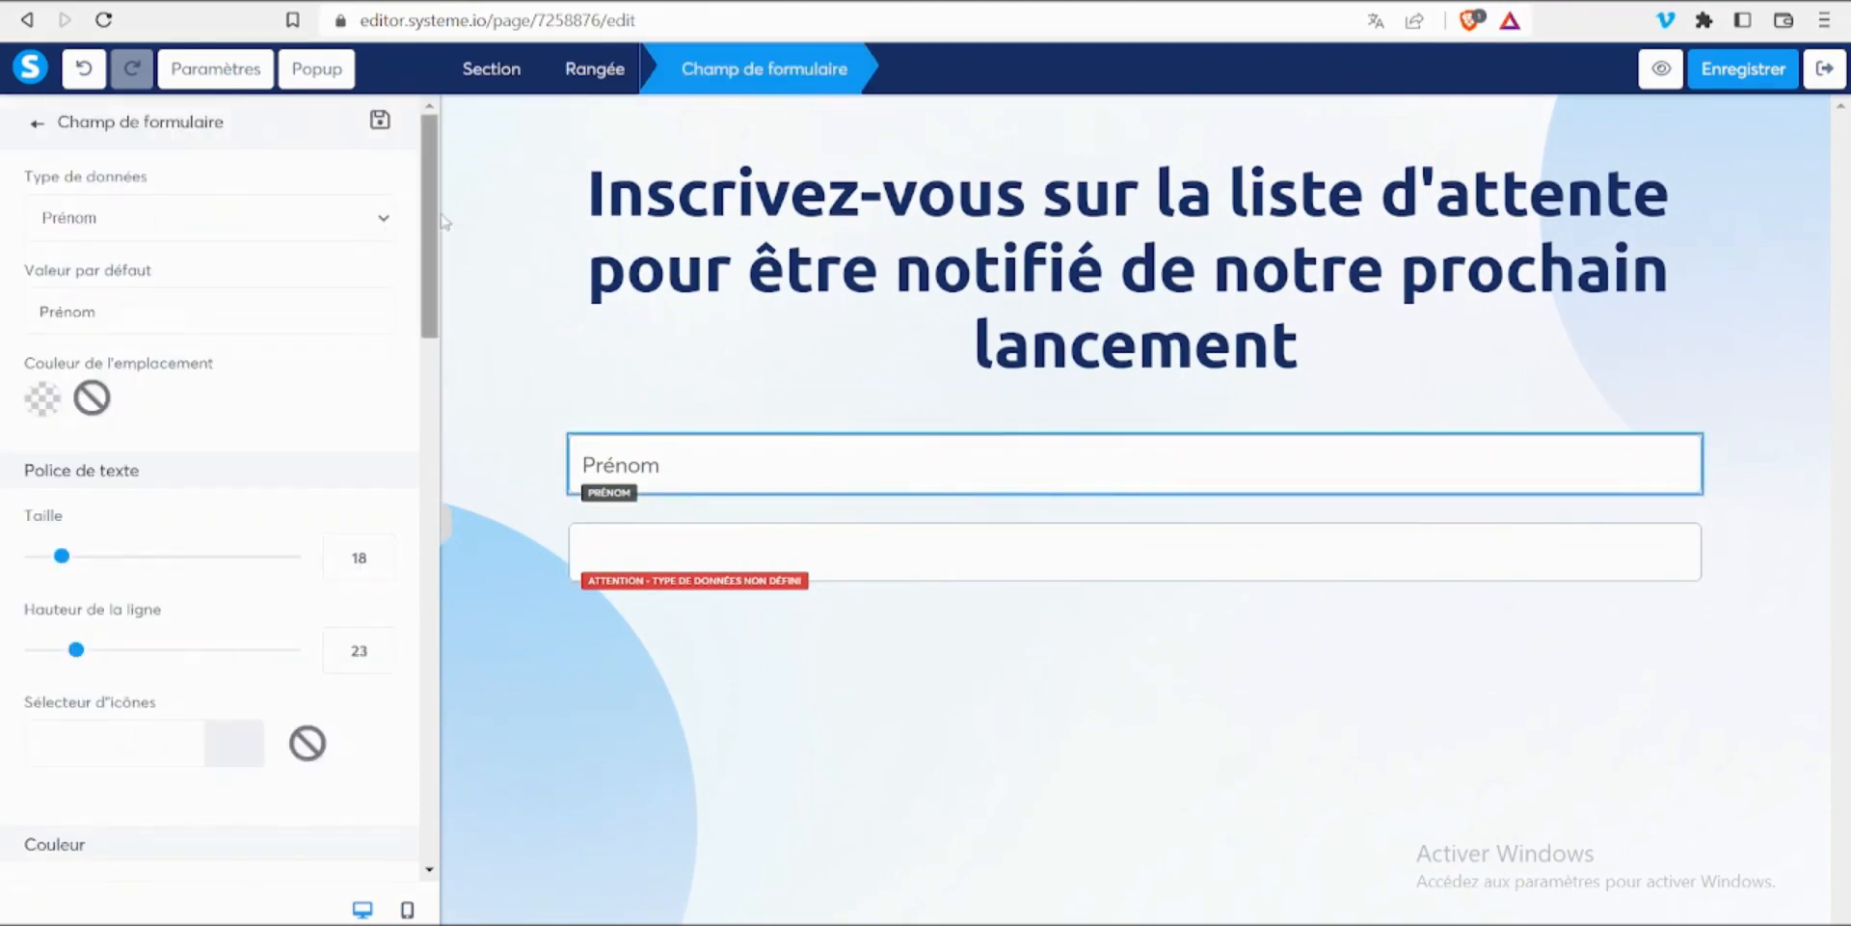
mouse_move(431, 243)
left_mouse_down()
mouse_move(445, 796)
mouse_move(420, 218)
left_mouse_up()
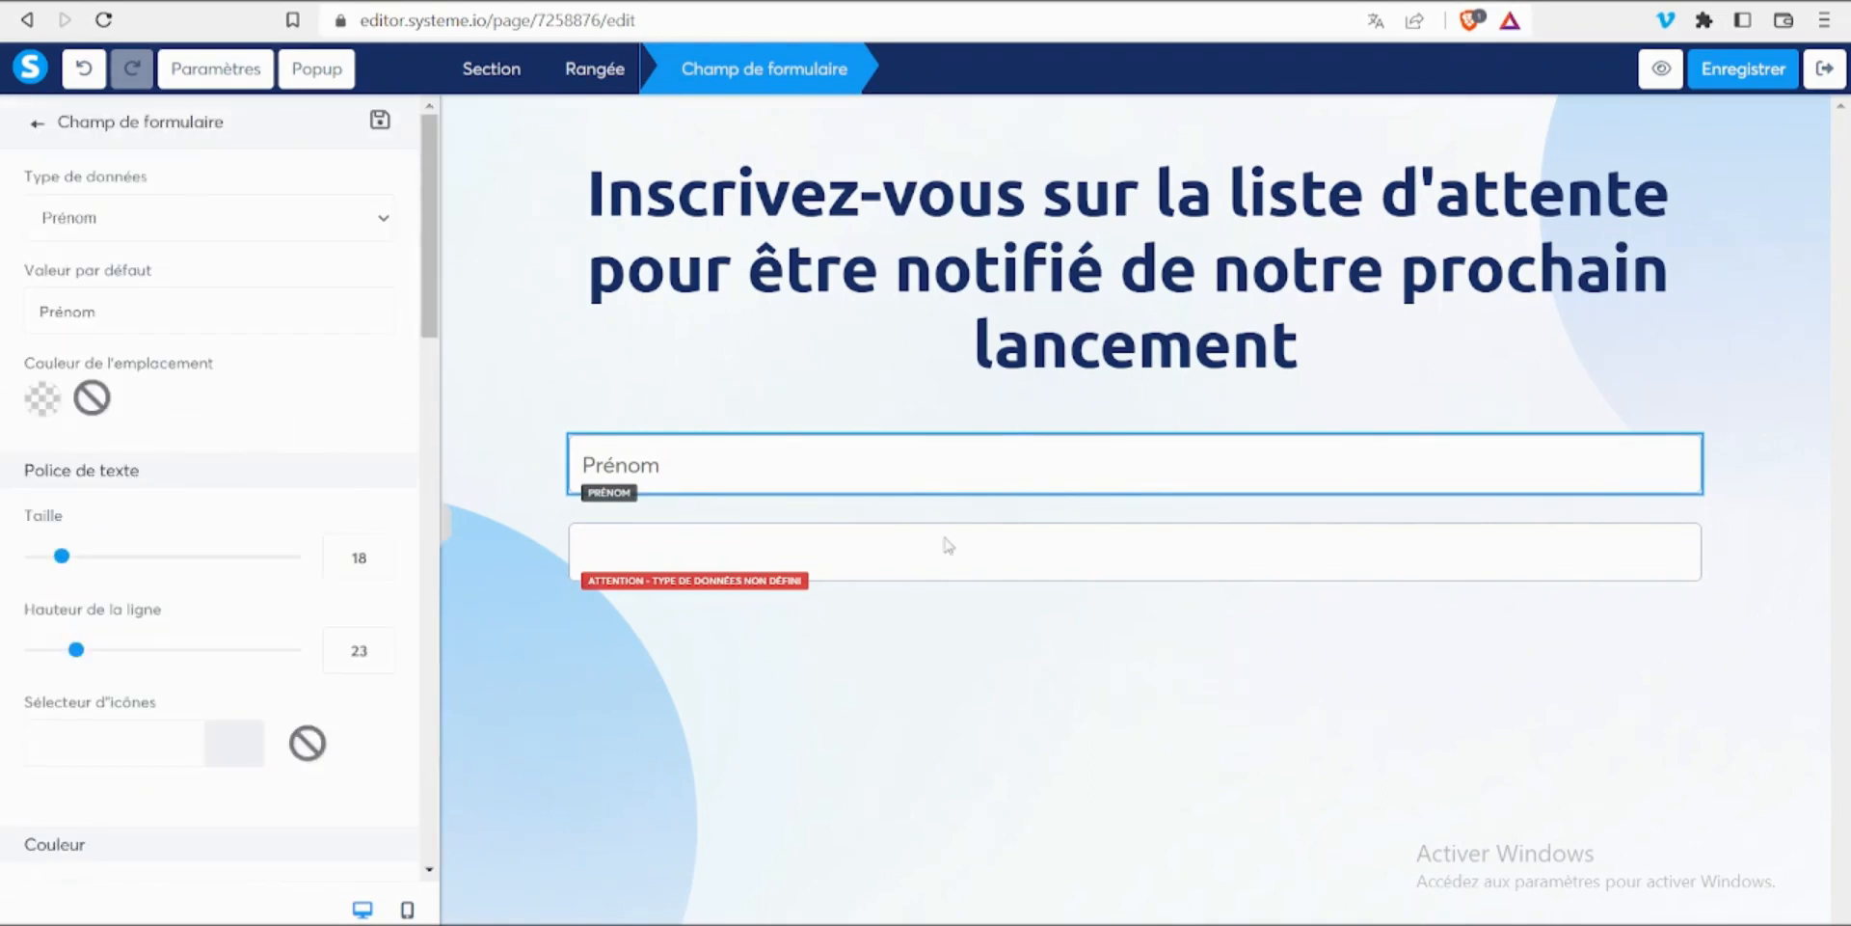
left_click(916, 550)
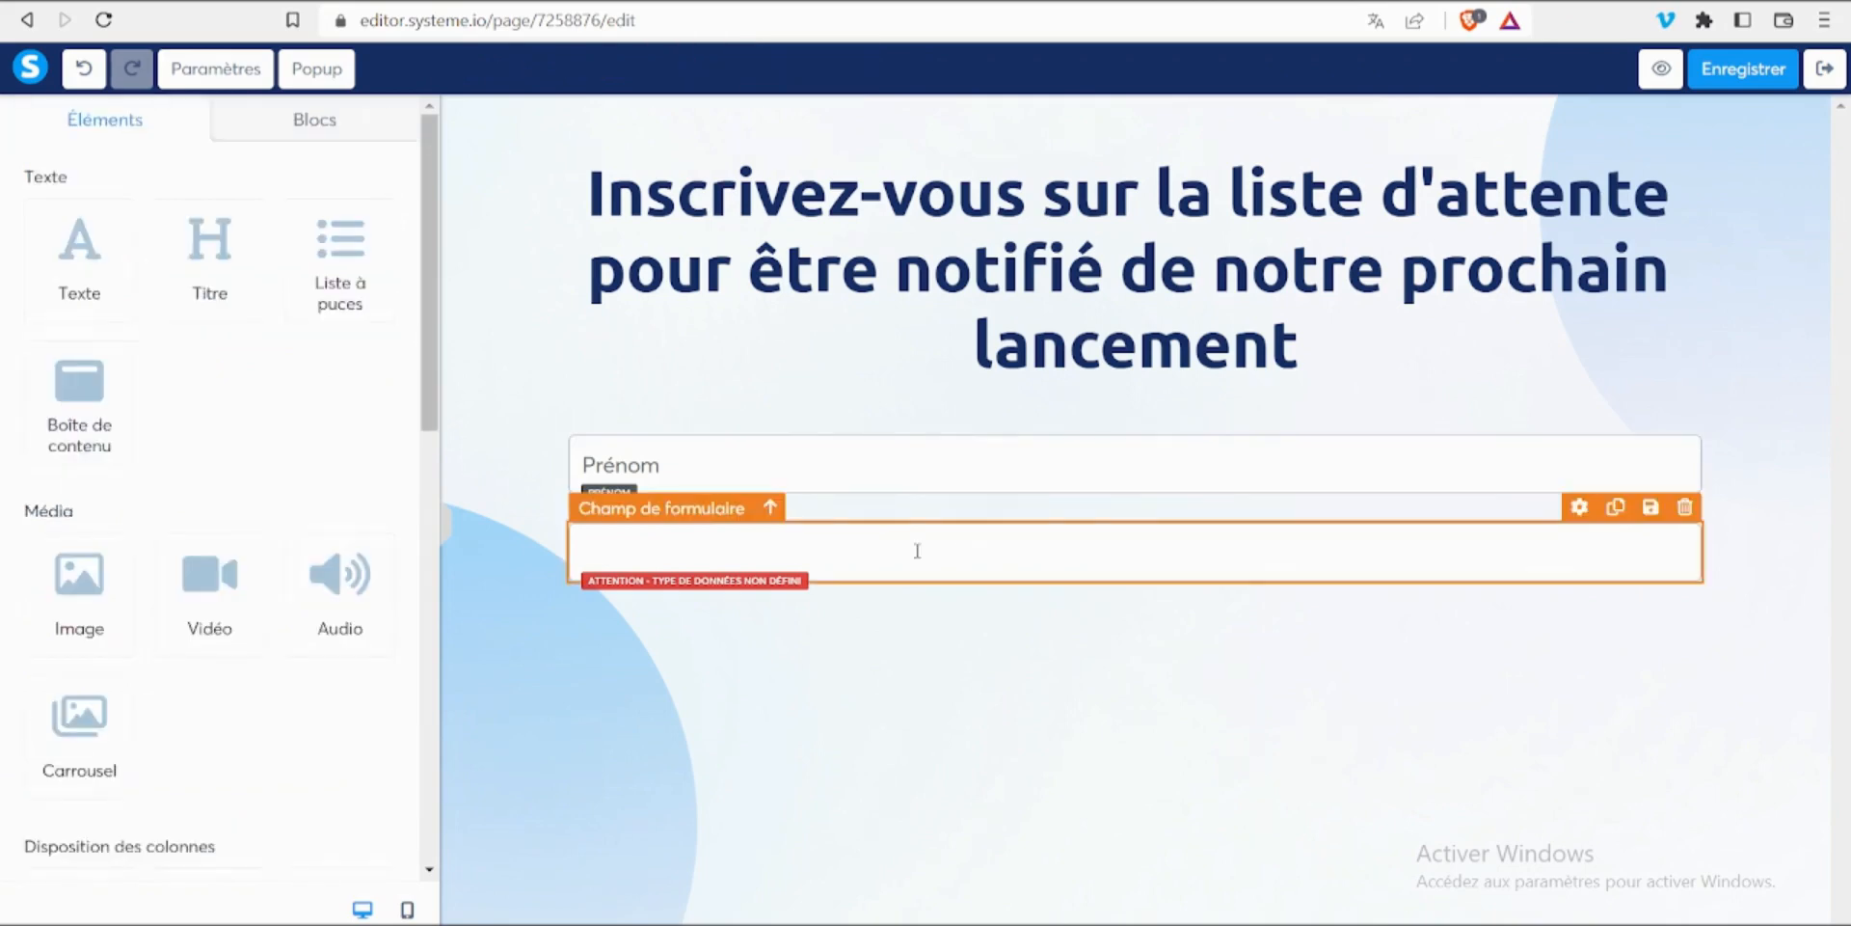
left_click(694, 509)
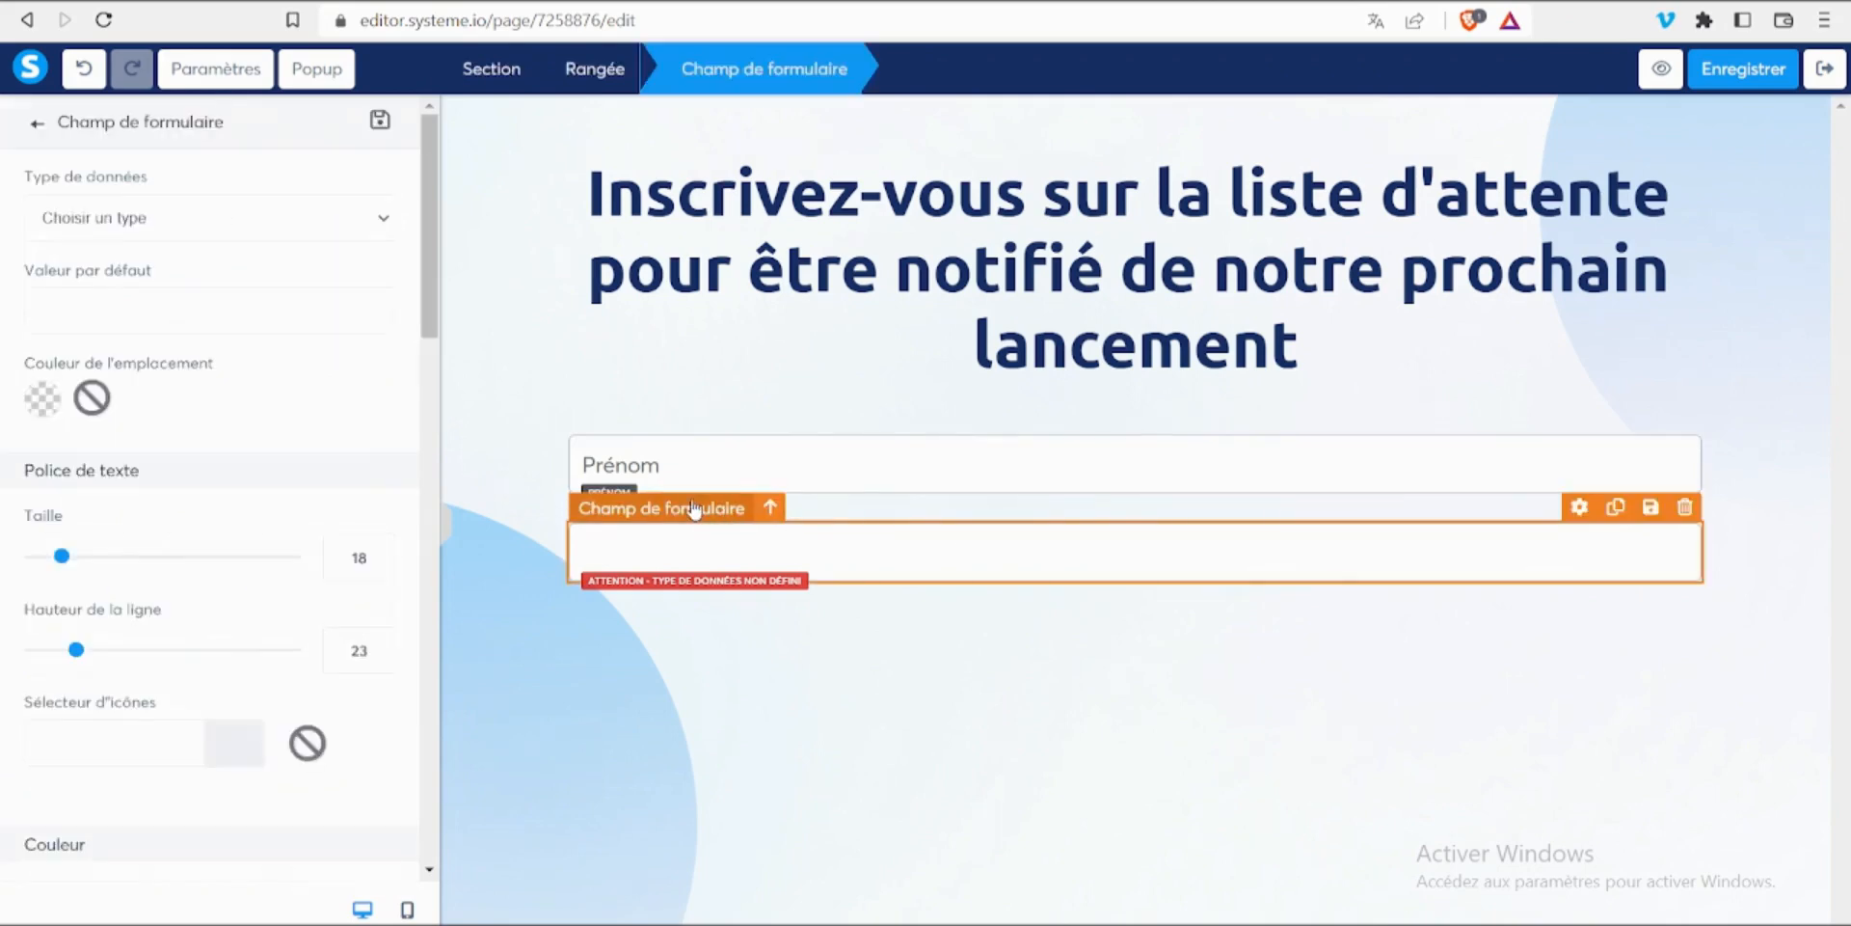
left_click(142, 212)
left_click(106, 328)
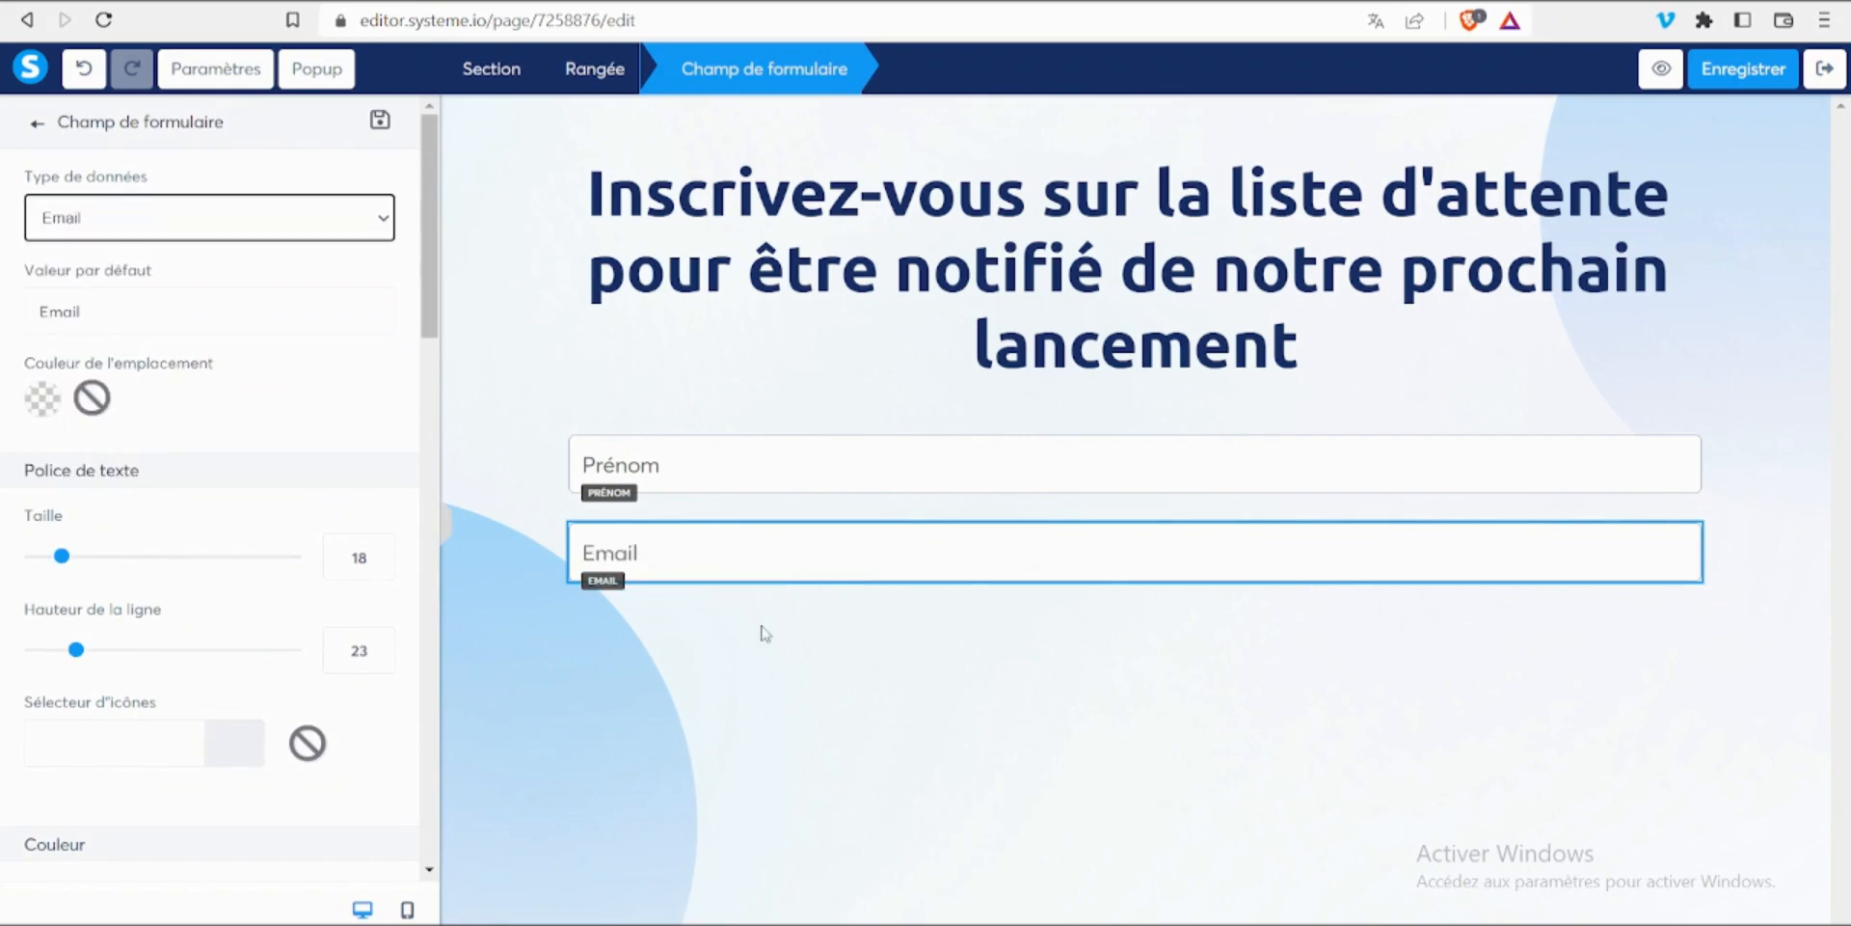
Set the left/right padding of the row containing the two form fields to 100
left_click(566, 454)
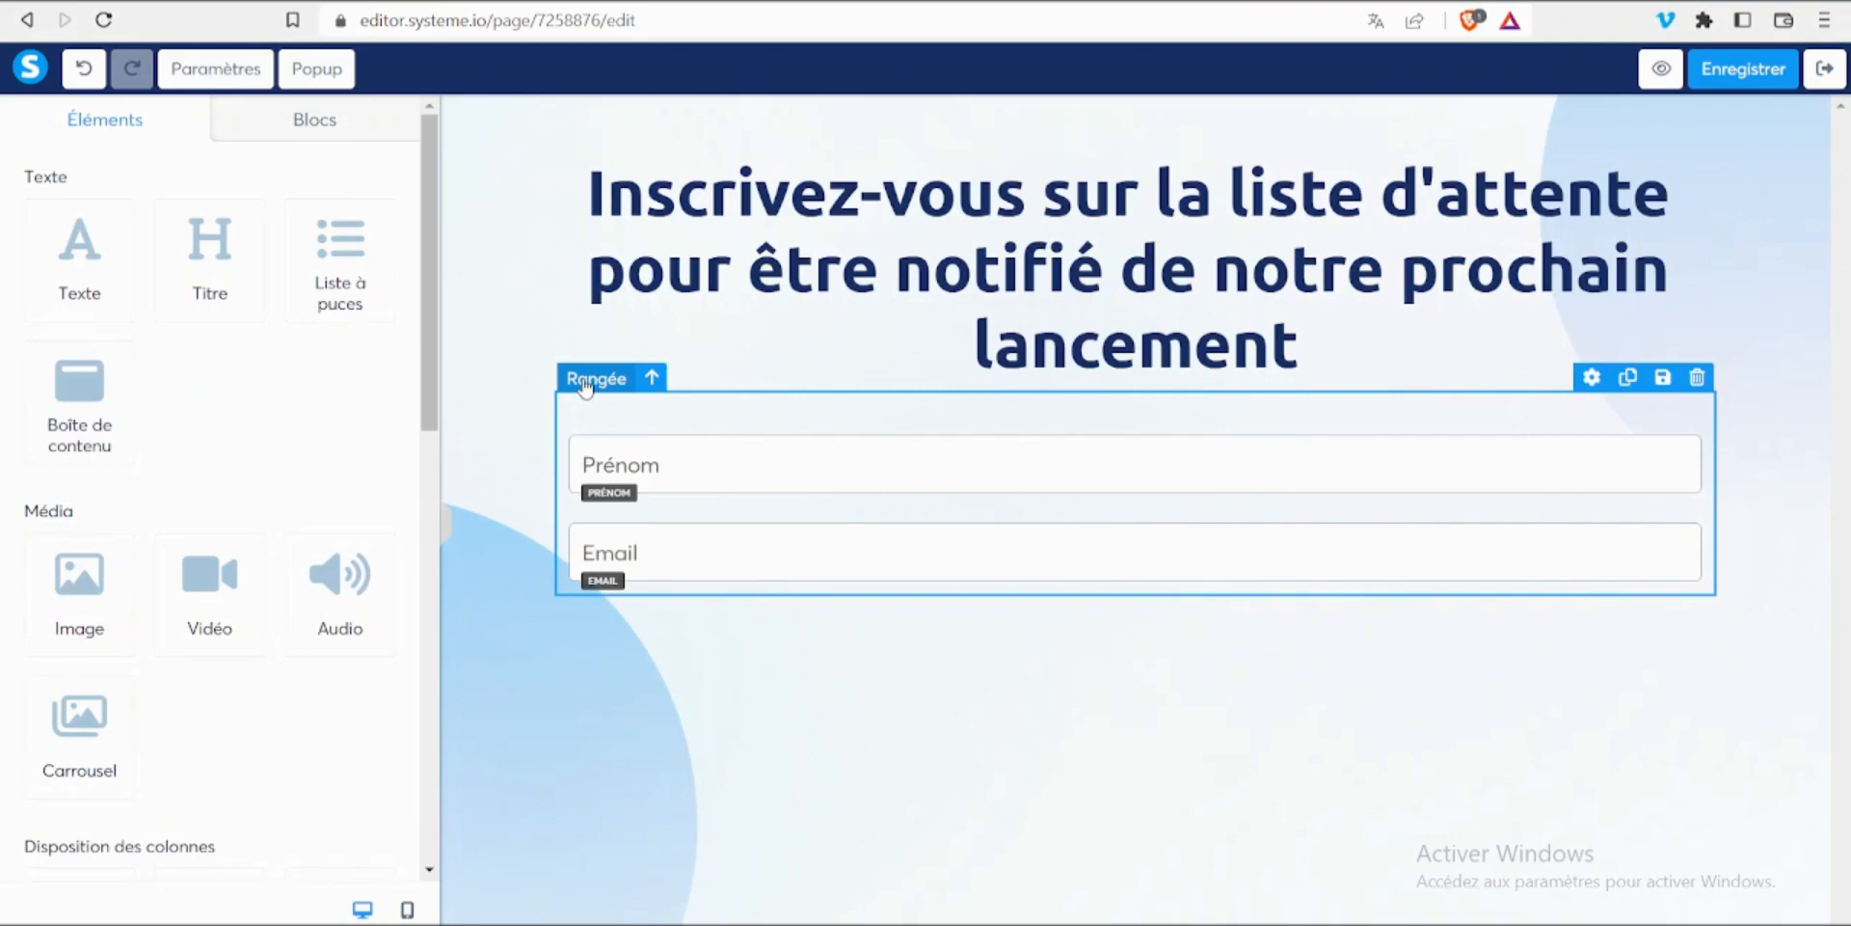
left_click(585, 381)
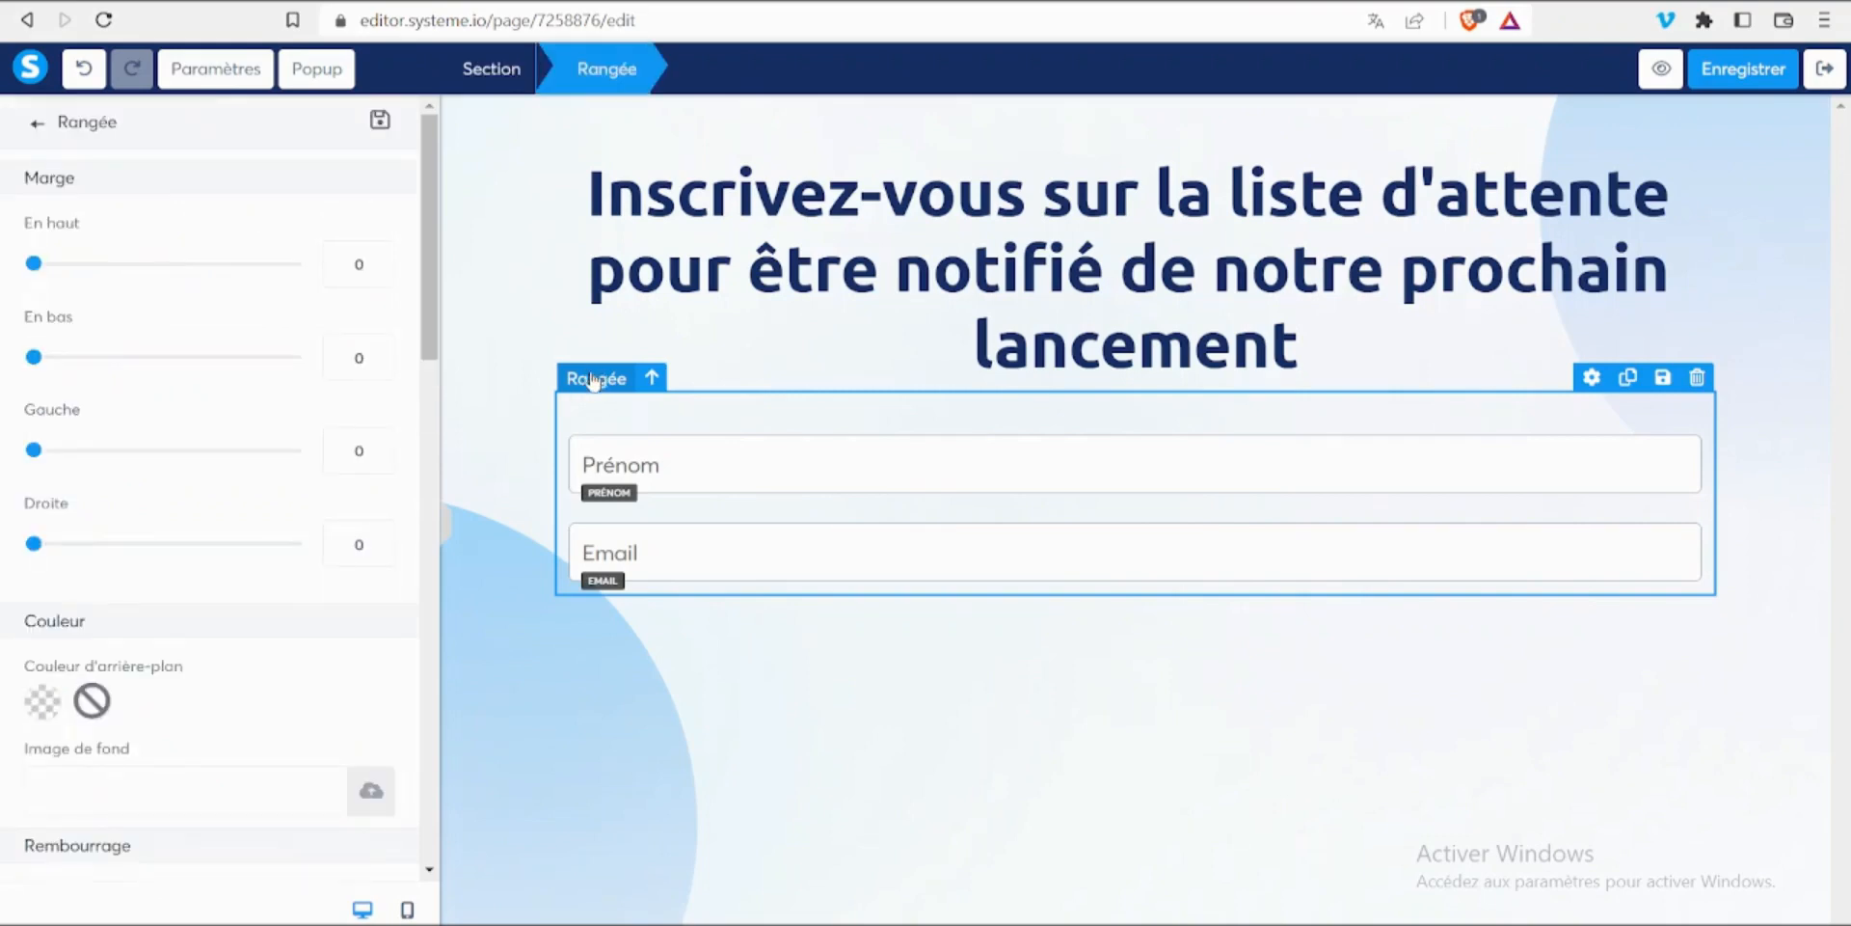
left_click_drag(426, 256, 421, 480)
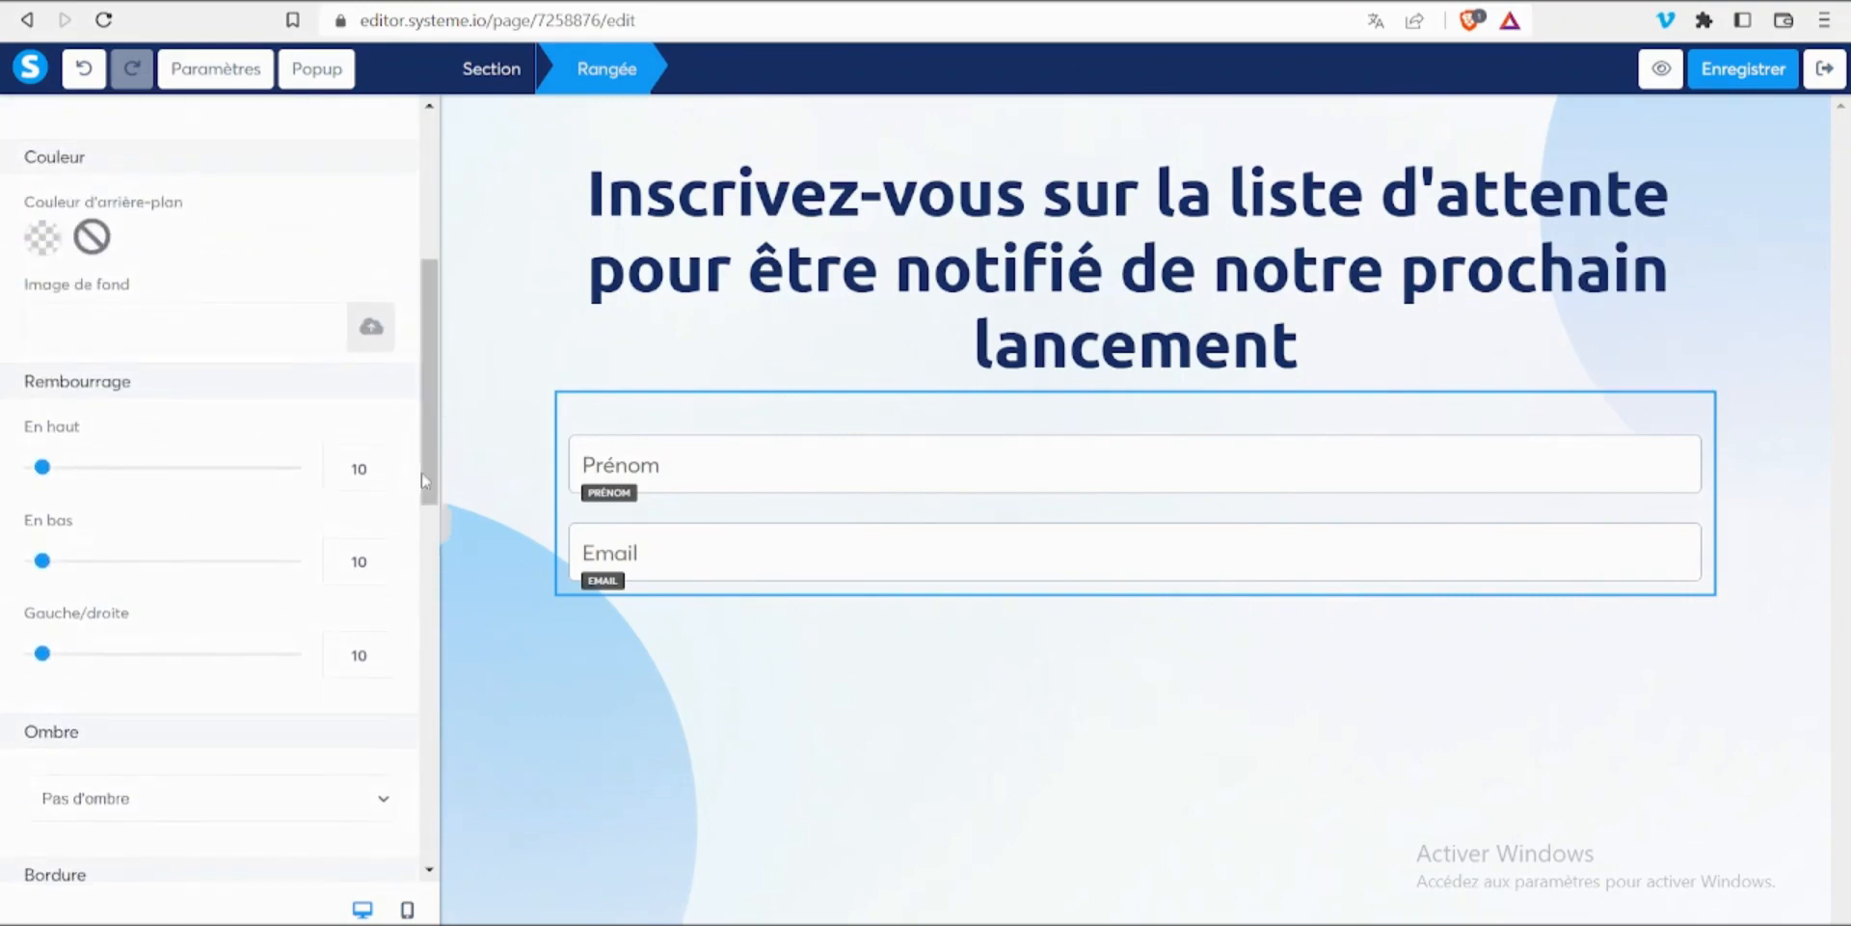
double_click(353, 655)
type("100")
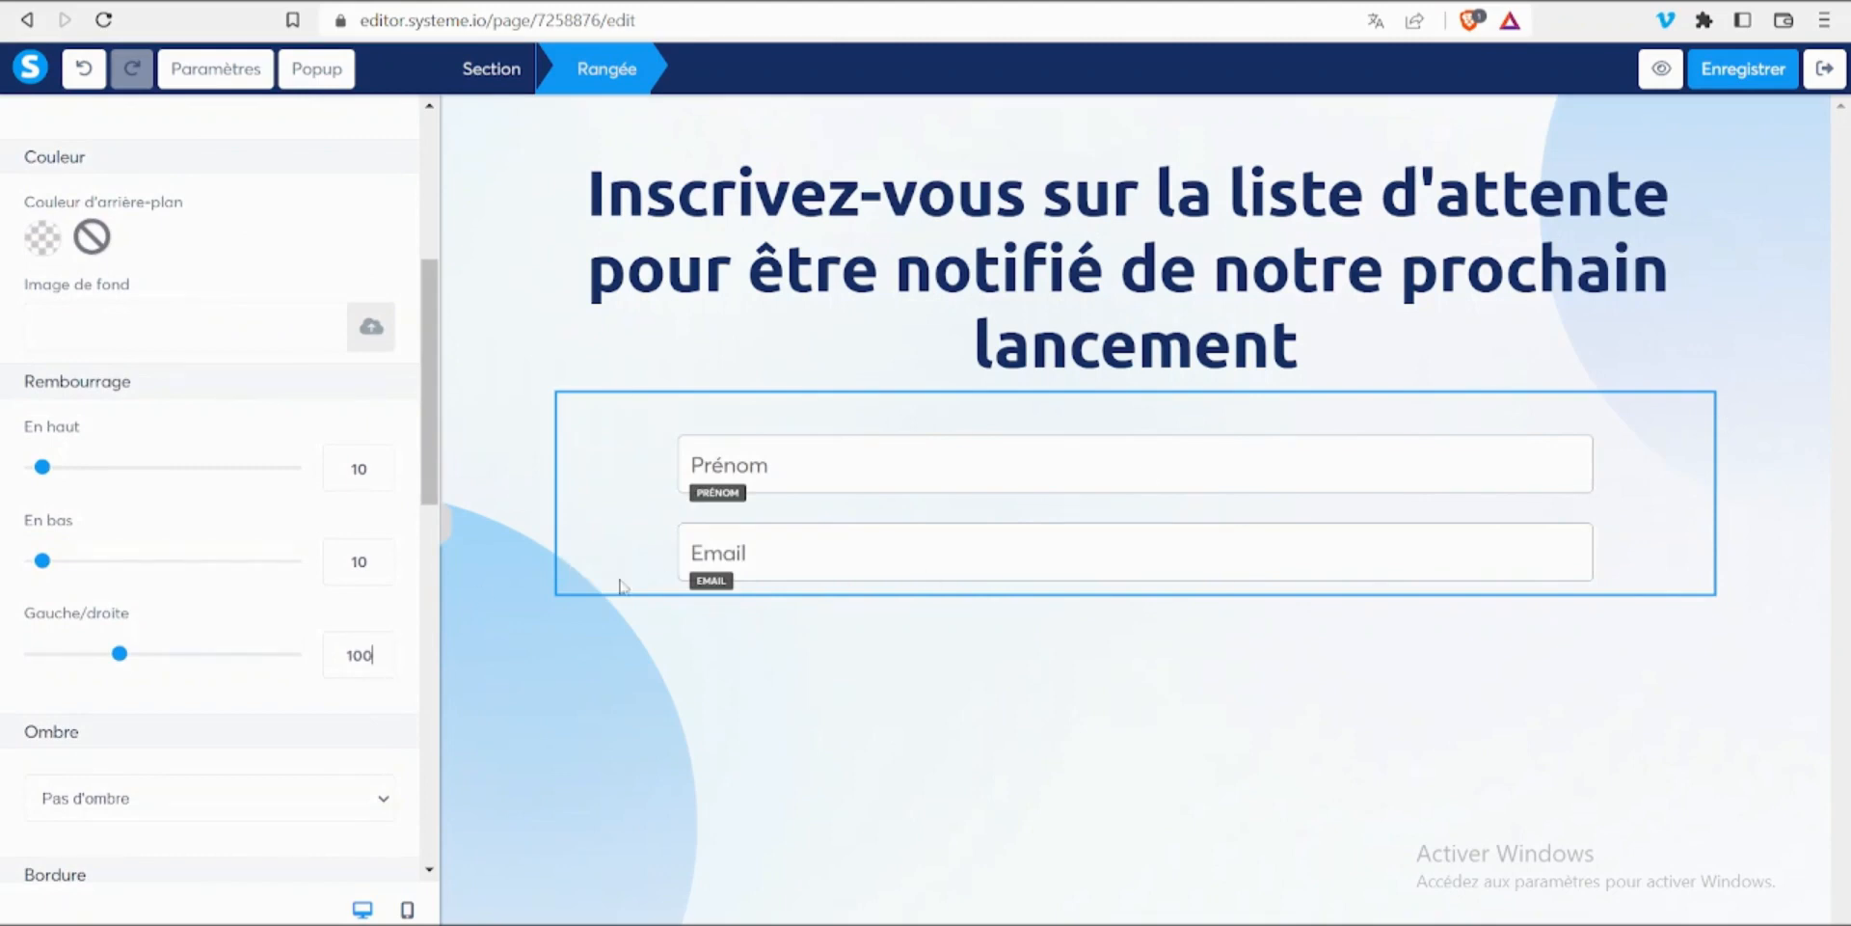
left_click(992, 748)
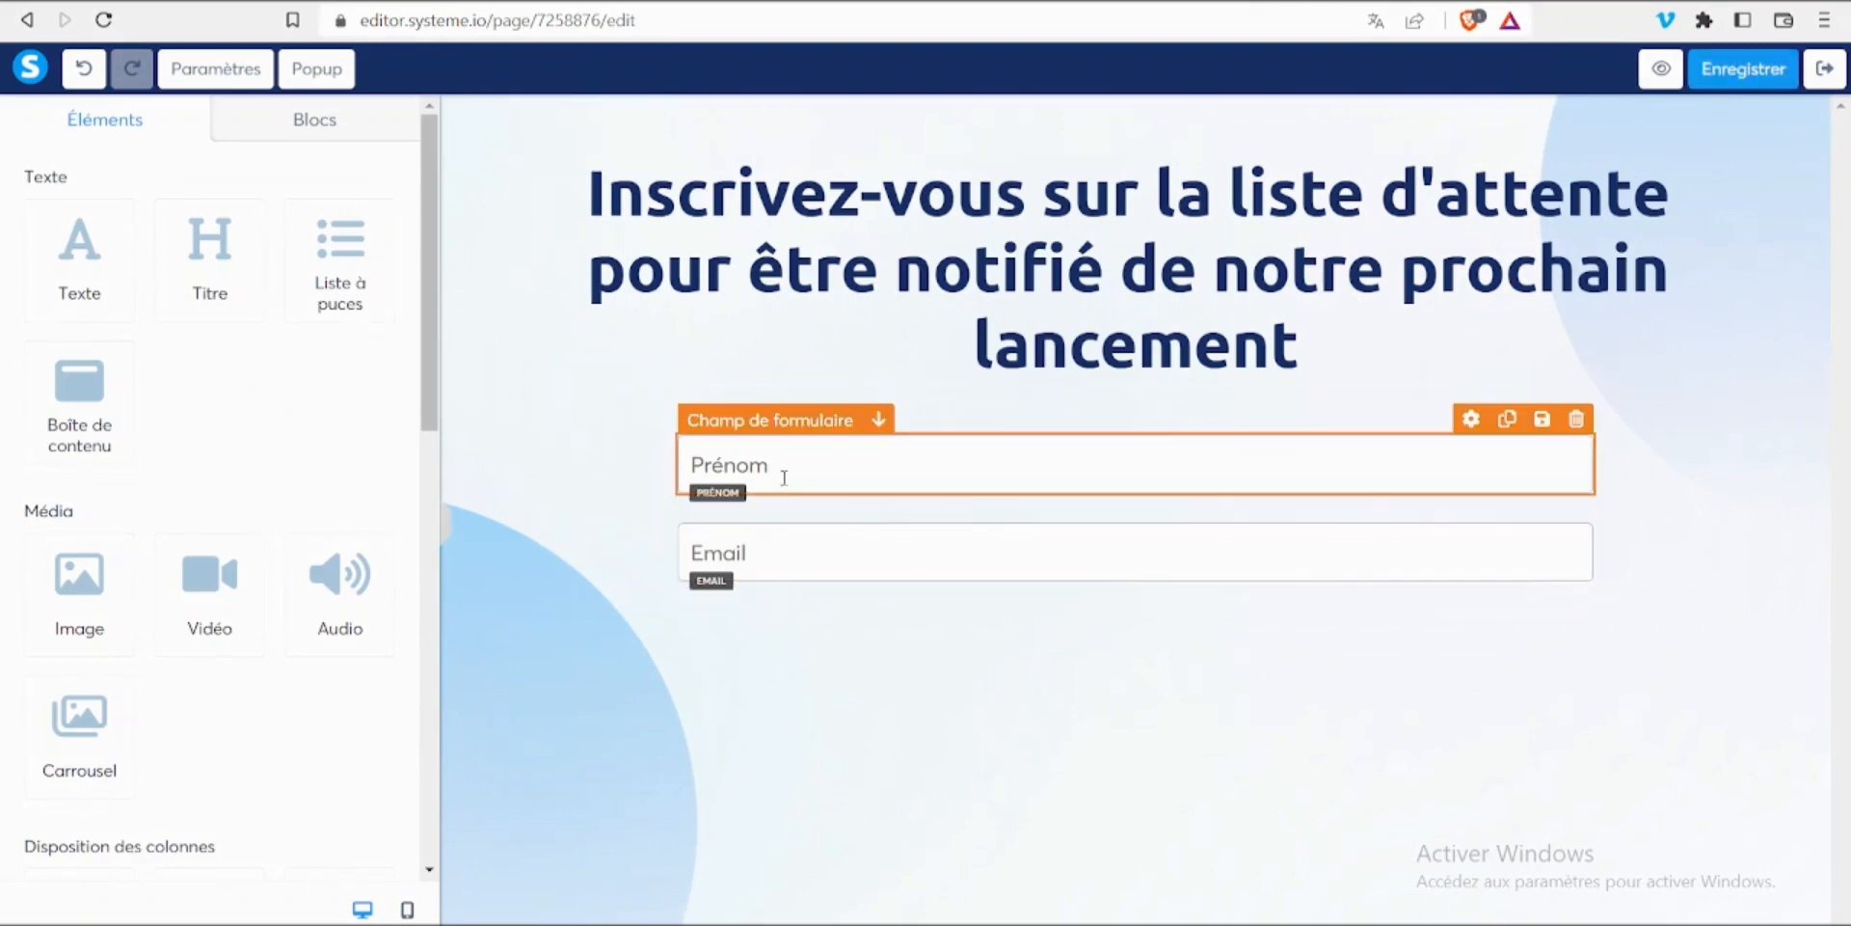
Add a button below the Prénom and Email form fields
left_click_drag(425, 395, 425, 523)
scroll(206, 497, "down", 5)
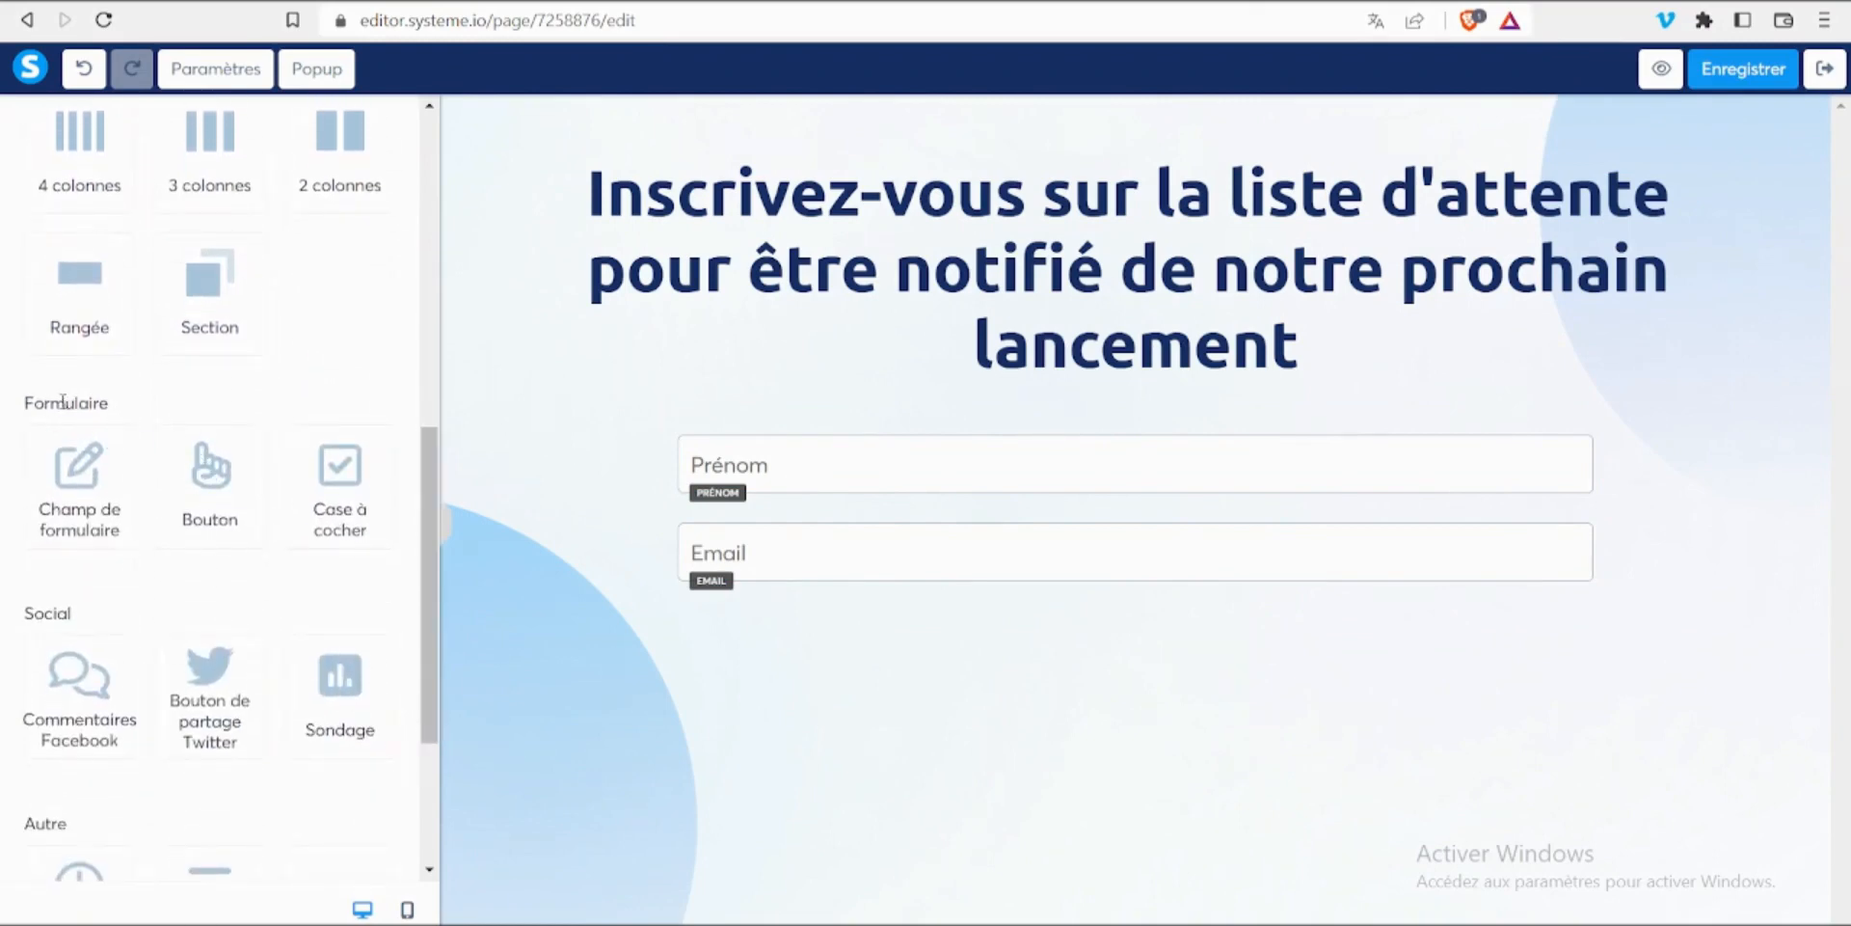
left_click_drag(212, 468, 1143, 618)
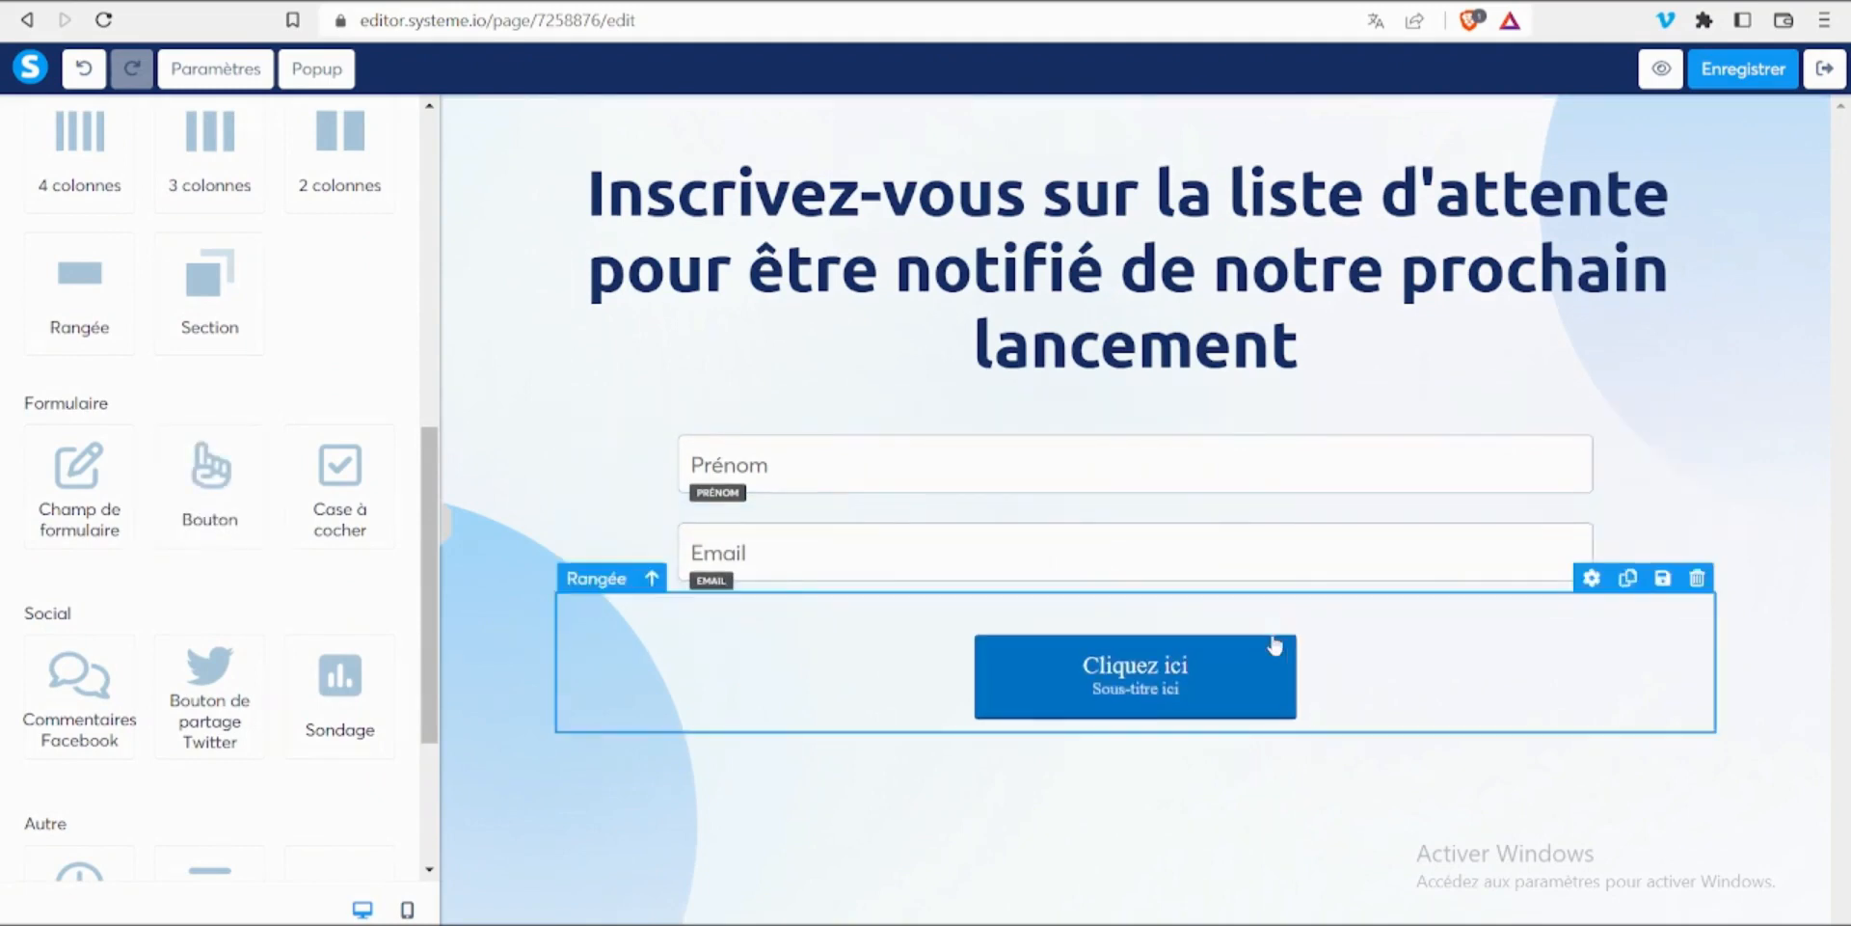
Set the new button to redirect visitors after sign-up with the option Vers une URL personnalisée
left_click(1176, 684)
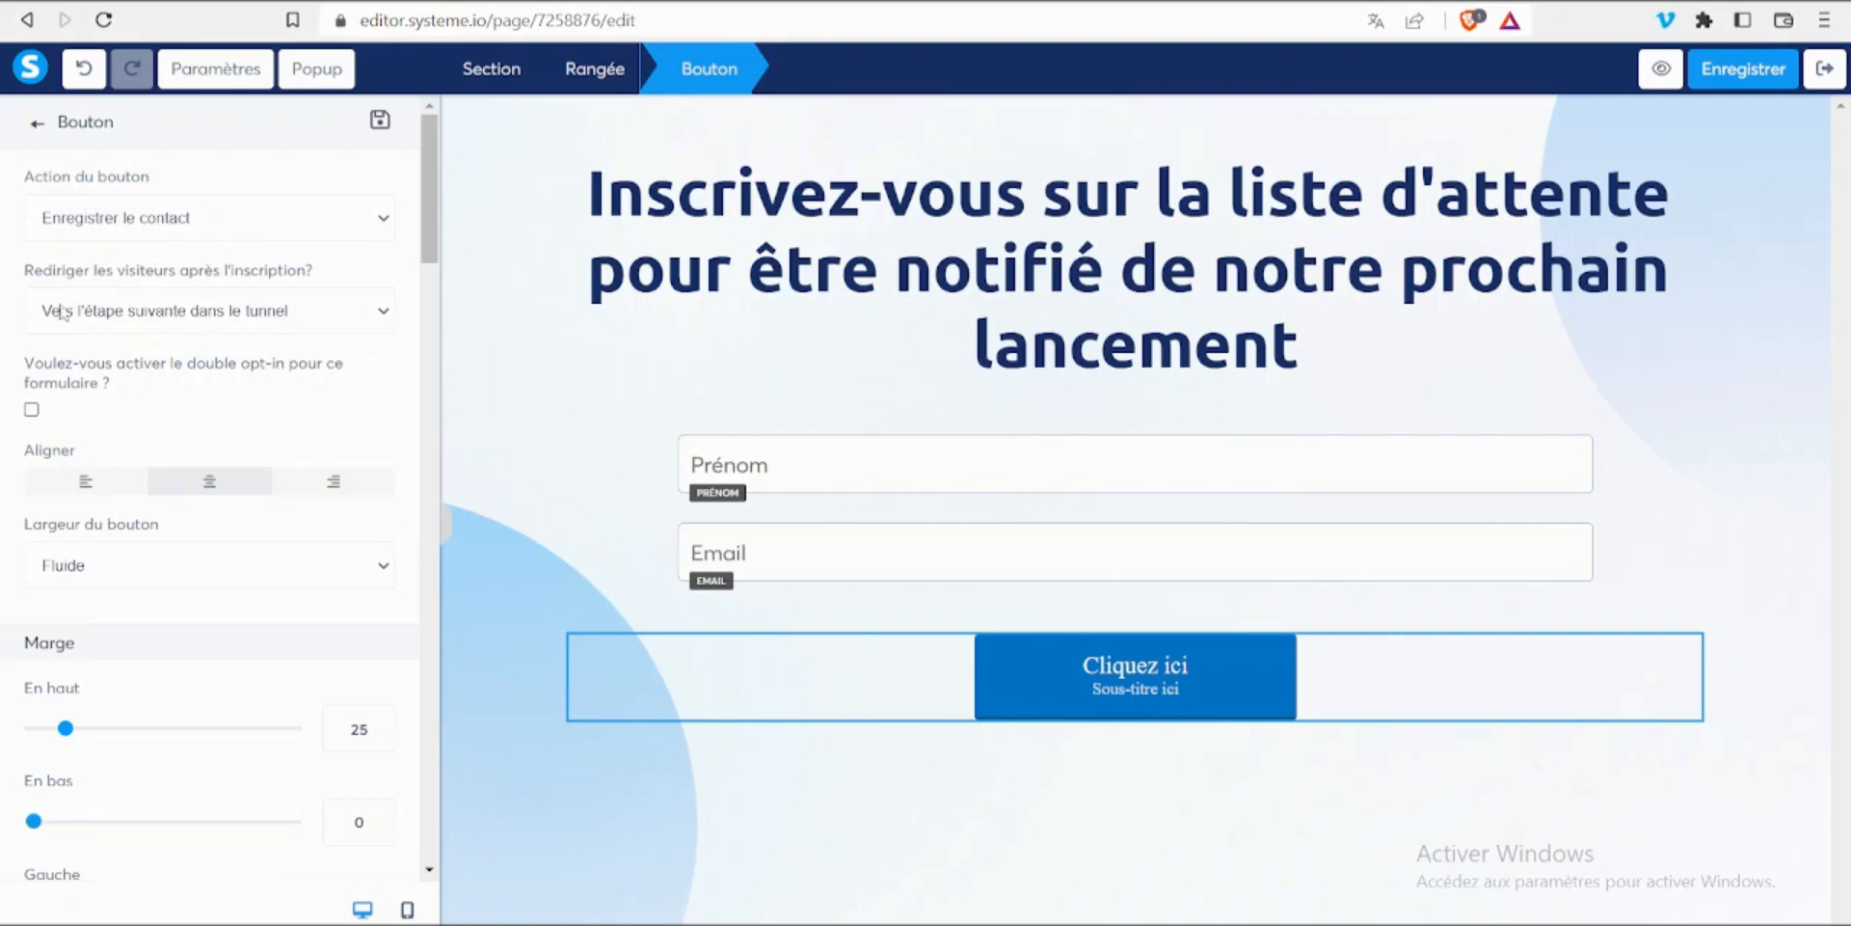
left_click(337, 314)
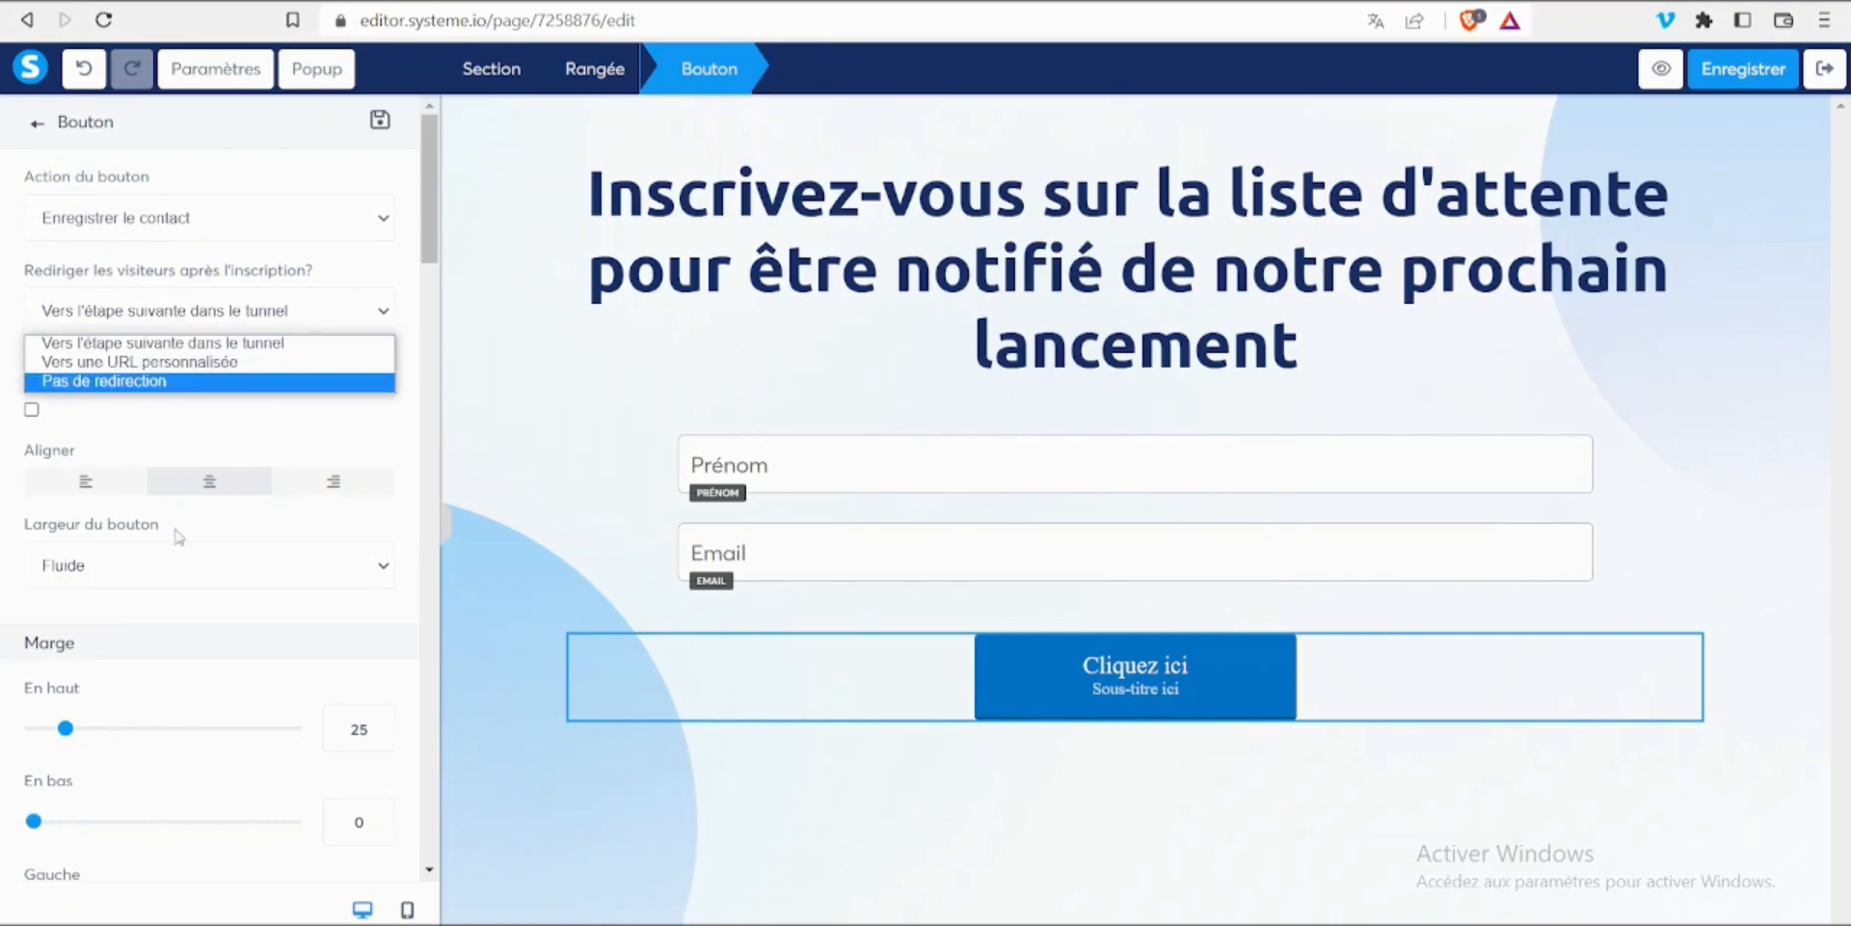
key("Escape")
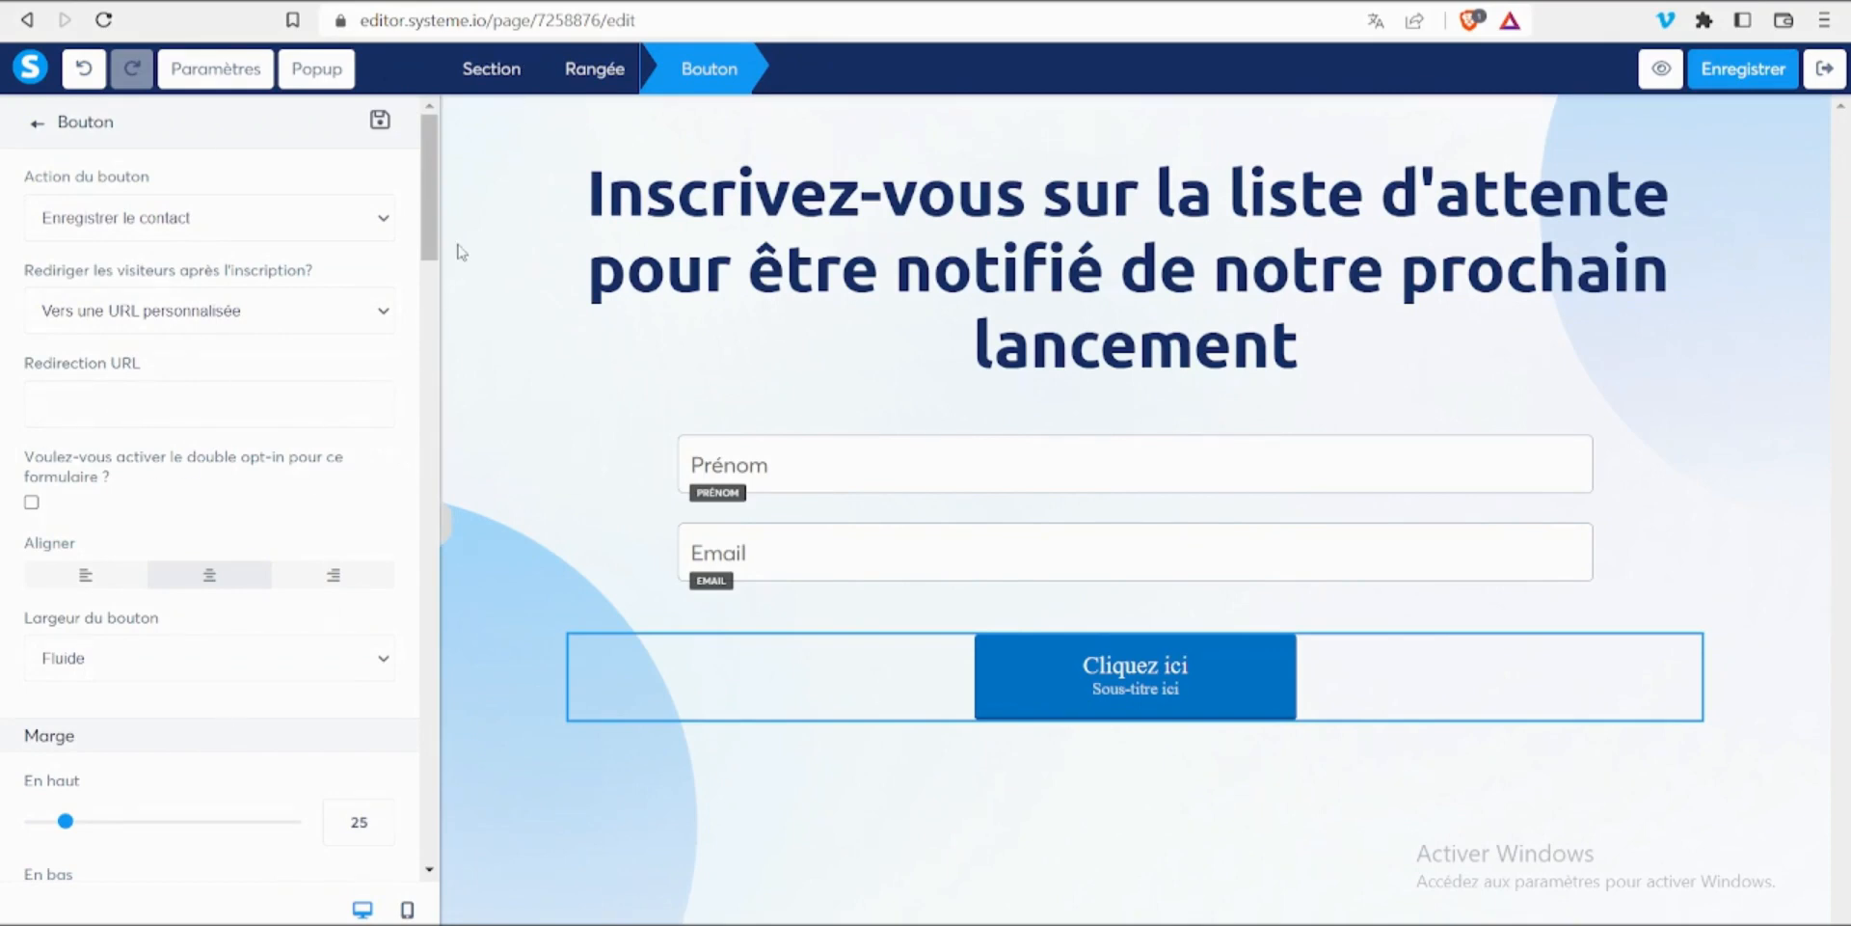
Change the button's text to "Je M'inscris Maintenant !"
scroll(434, 248, "down", 2)
scroll(434, 248, "down", 1)
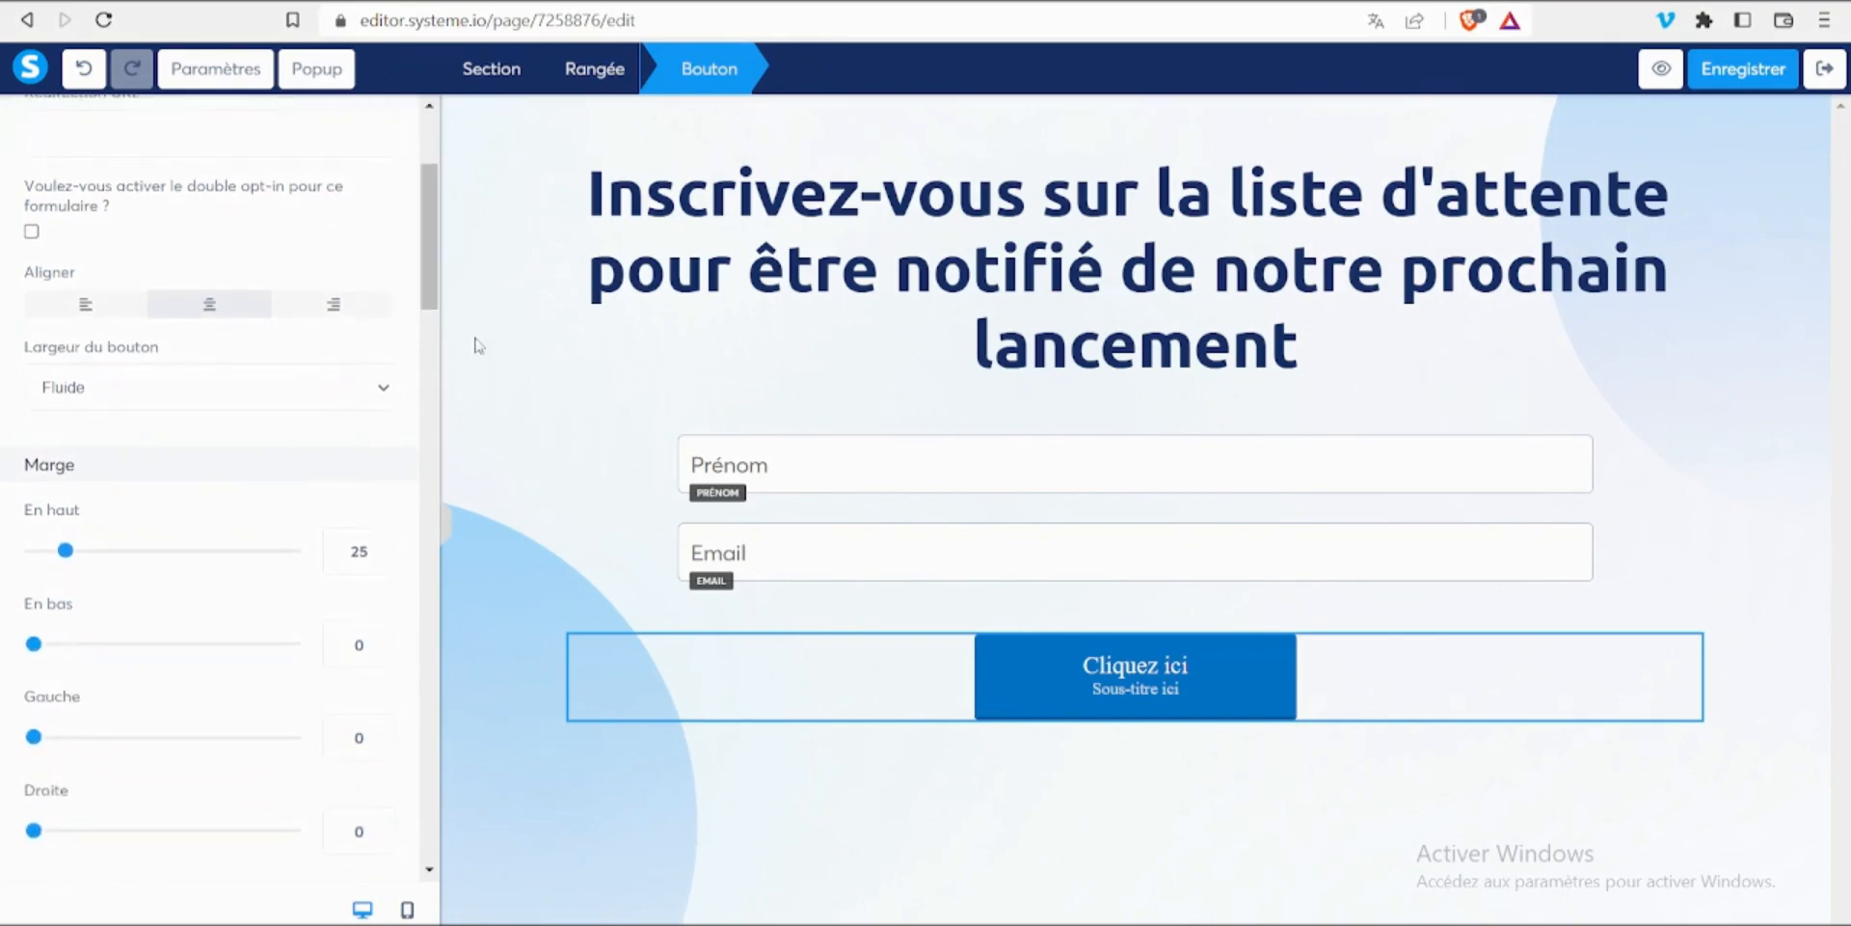
scroll(434, 295, "down", 3)
scroll(433, 295, "down", 3)
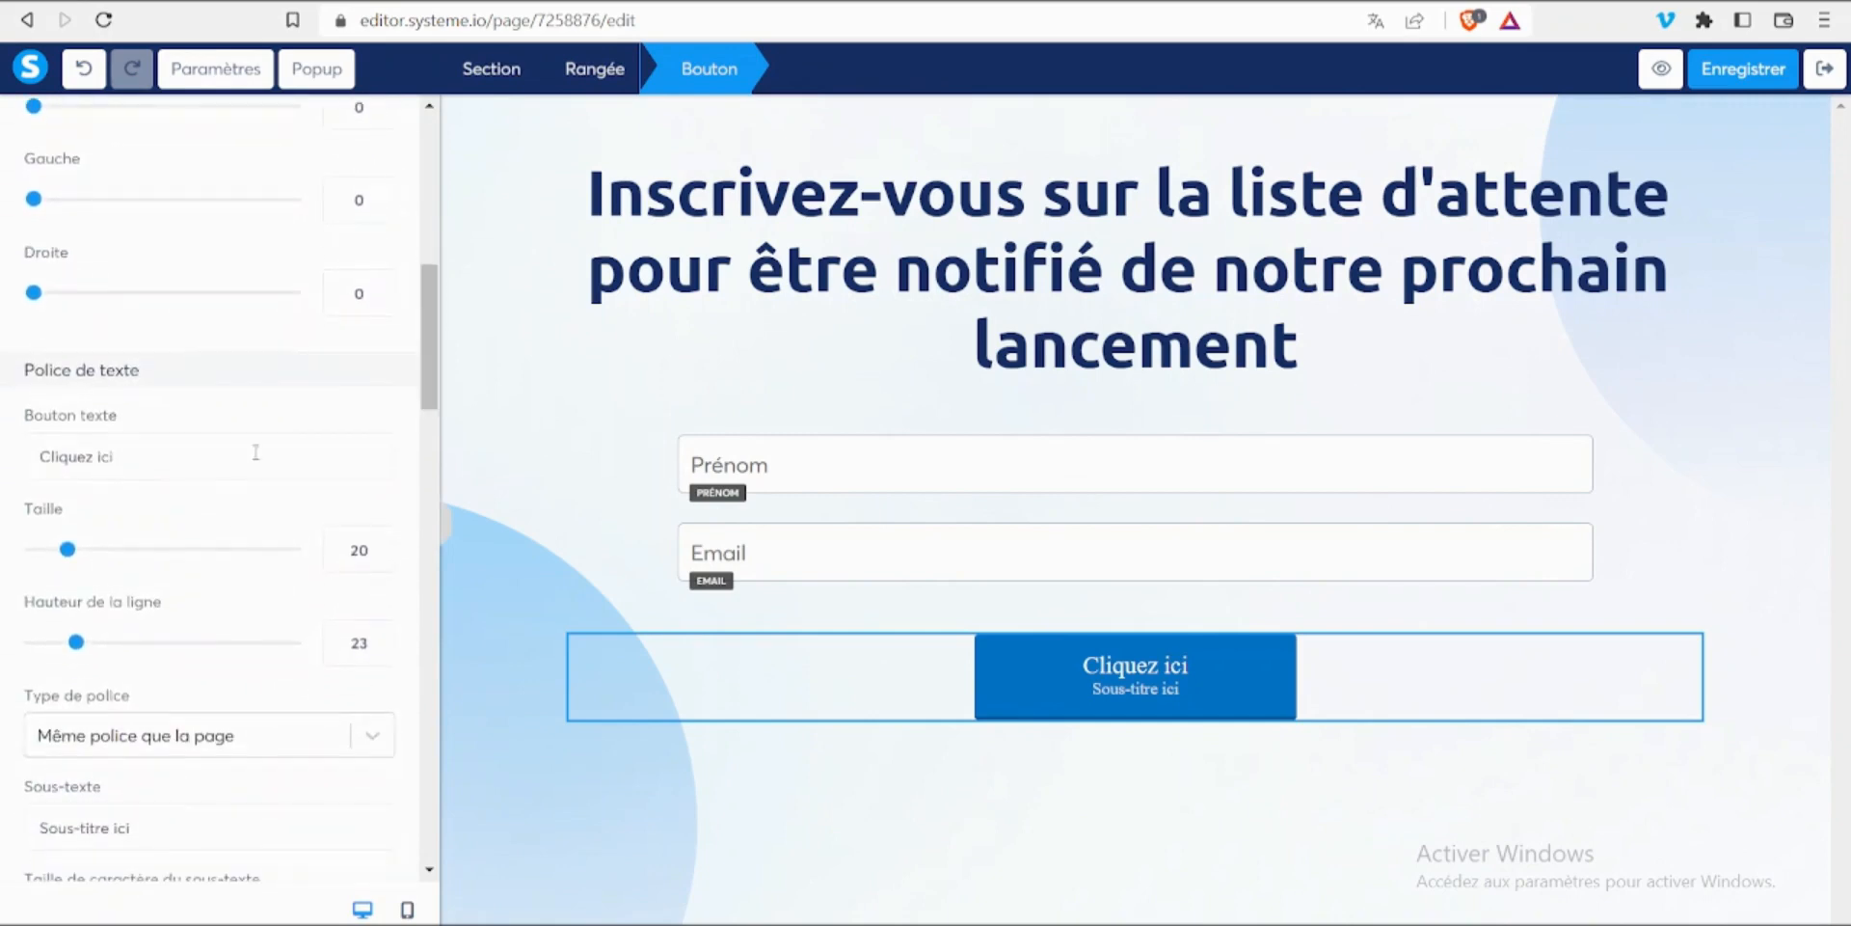
left_click_drag(171, 451, 3, 467)
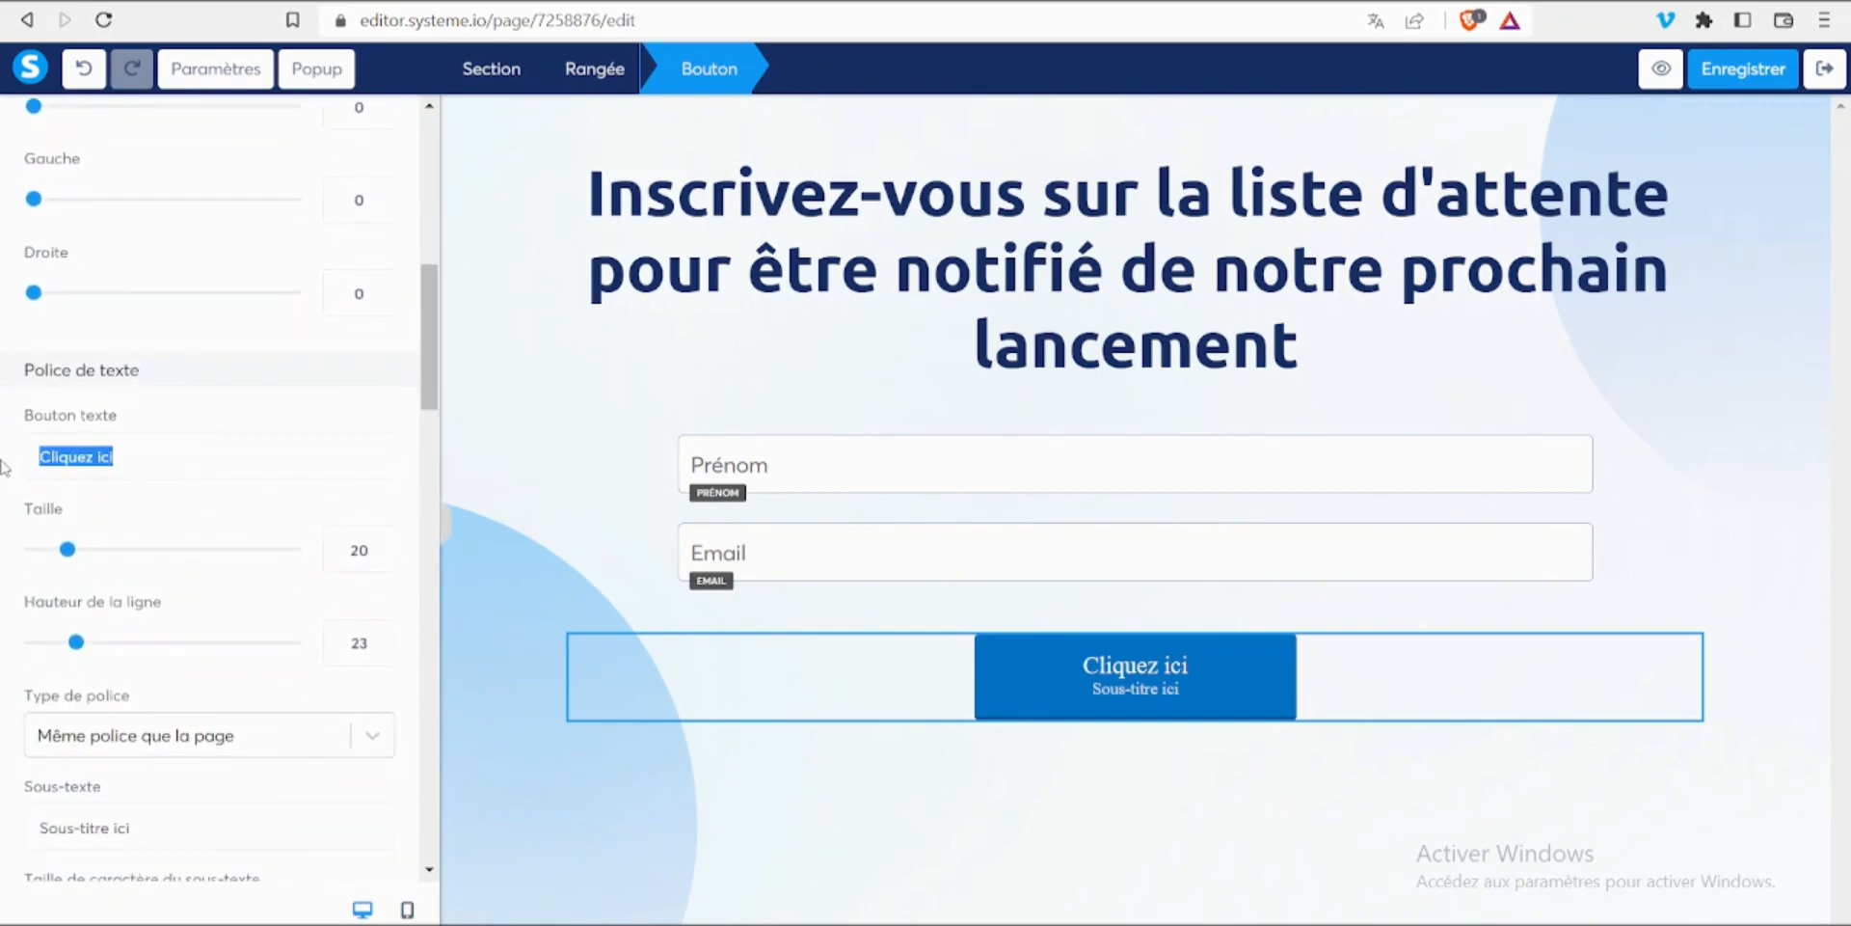
type("Je m")
key("BackSpace")
type("M'inscris")
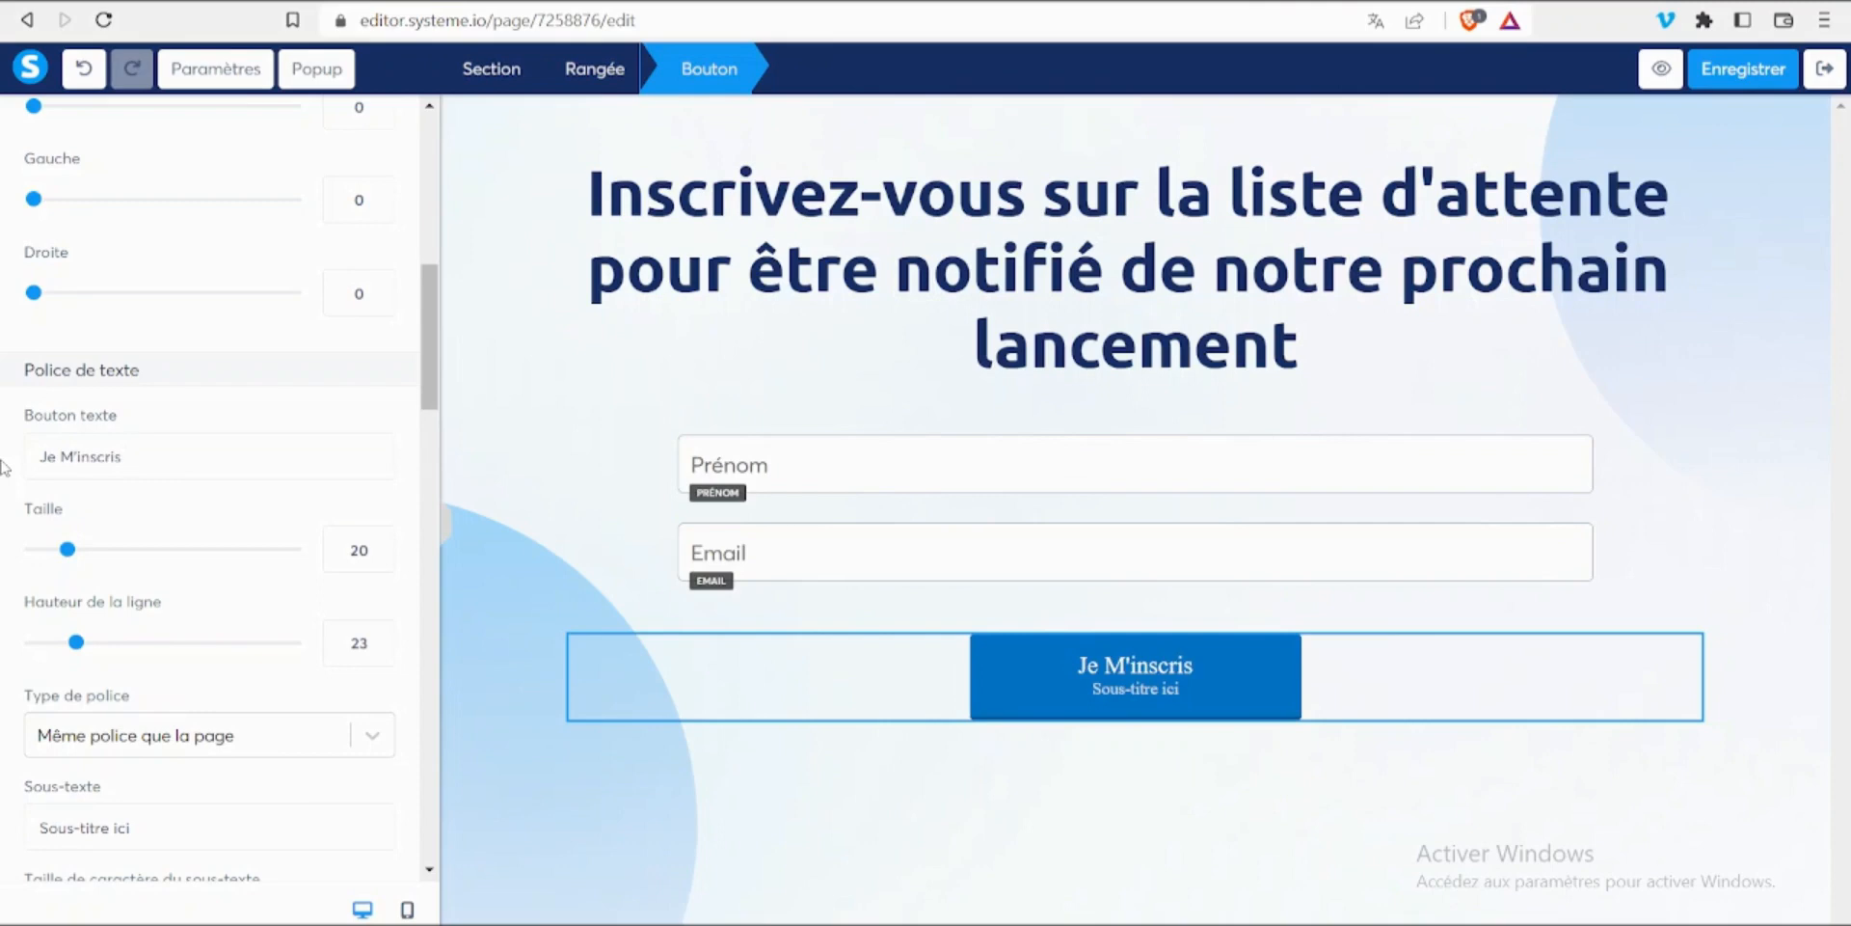
type(" man")
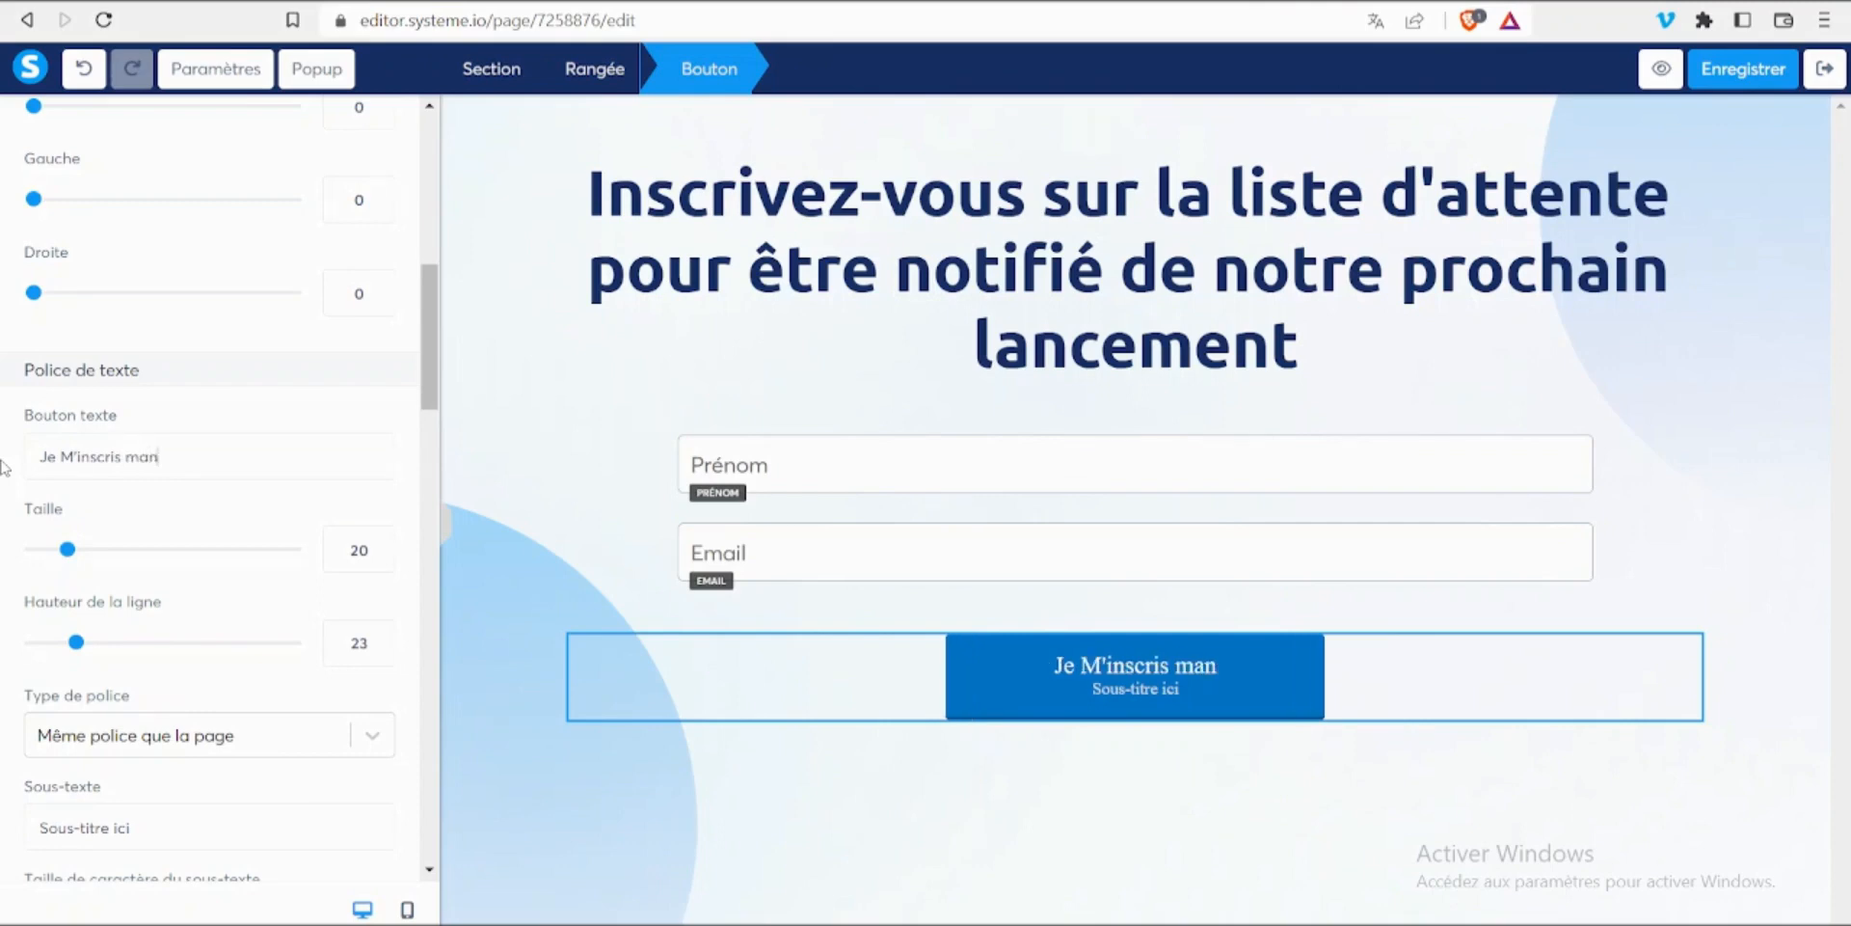
key("BackSpace")
key("BackSpace")
key("BackSpace")
type("Ma")
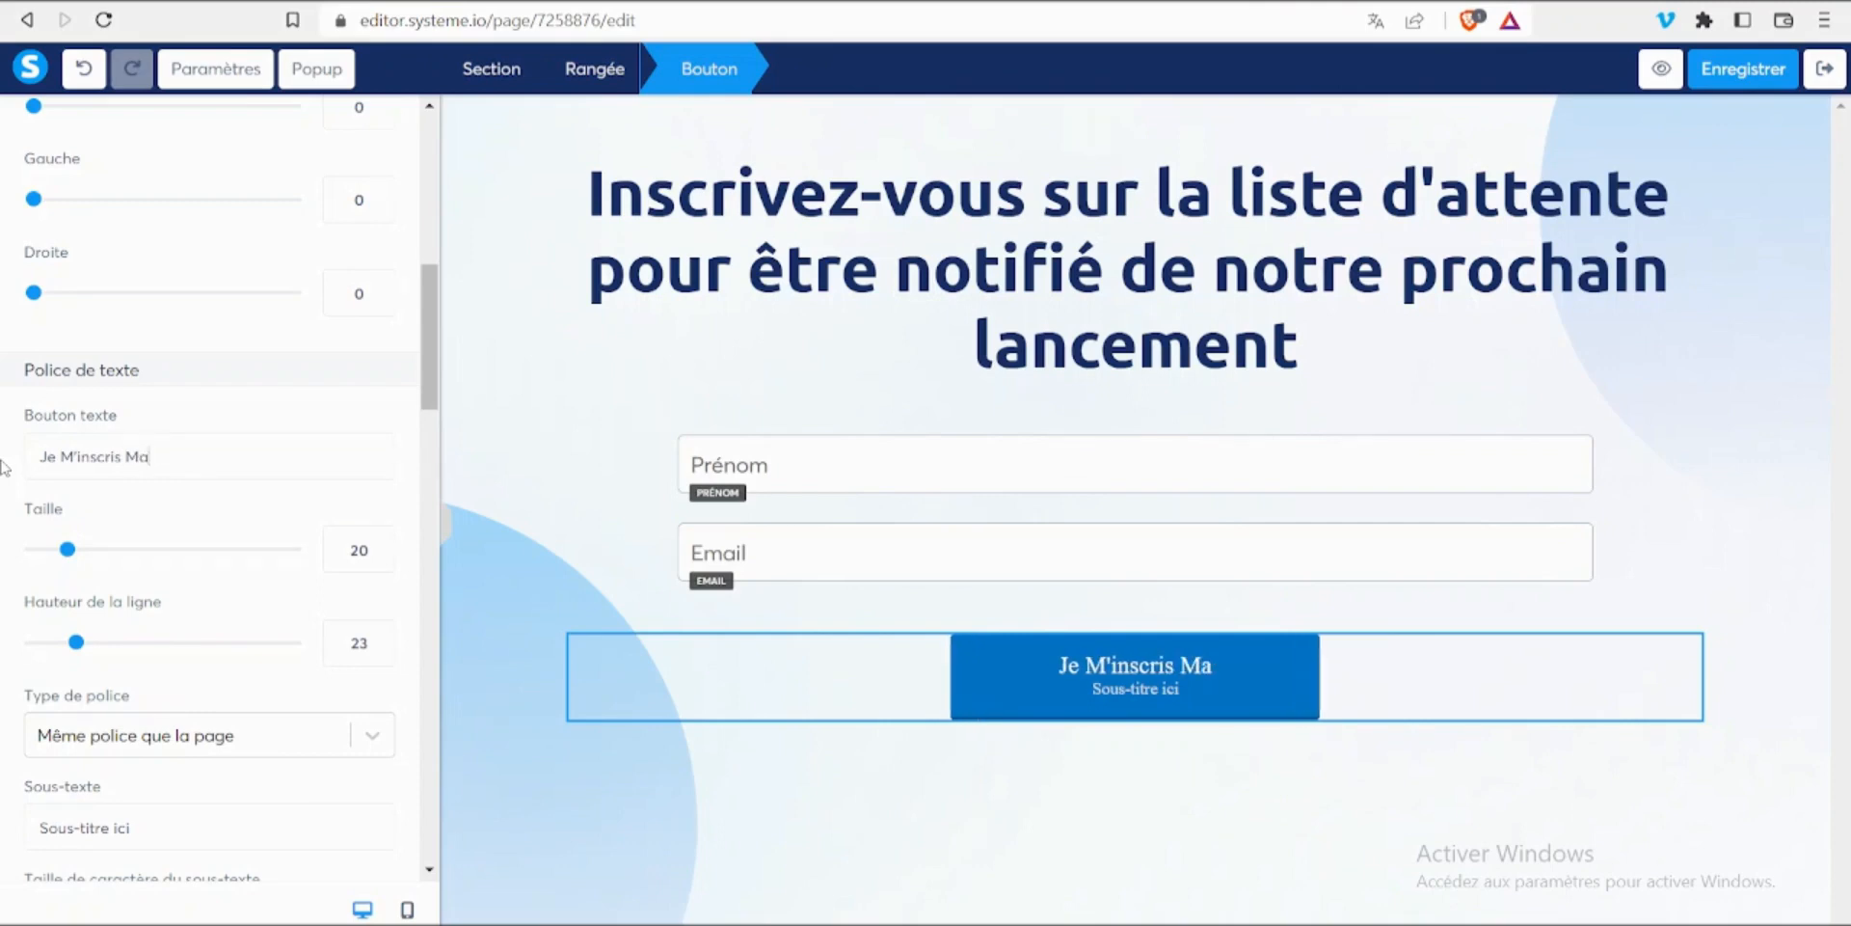
type("intenant")
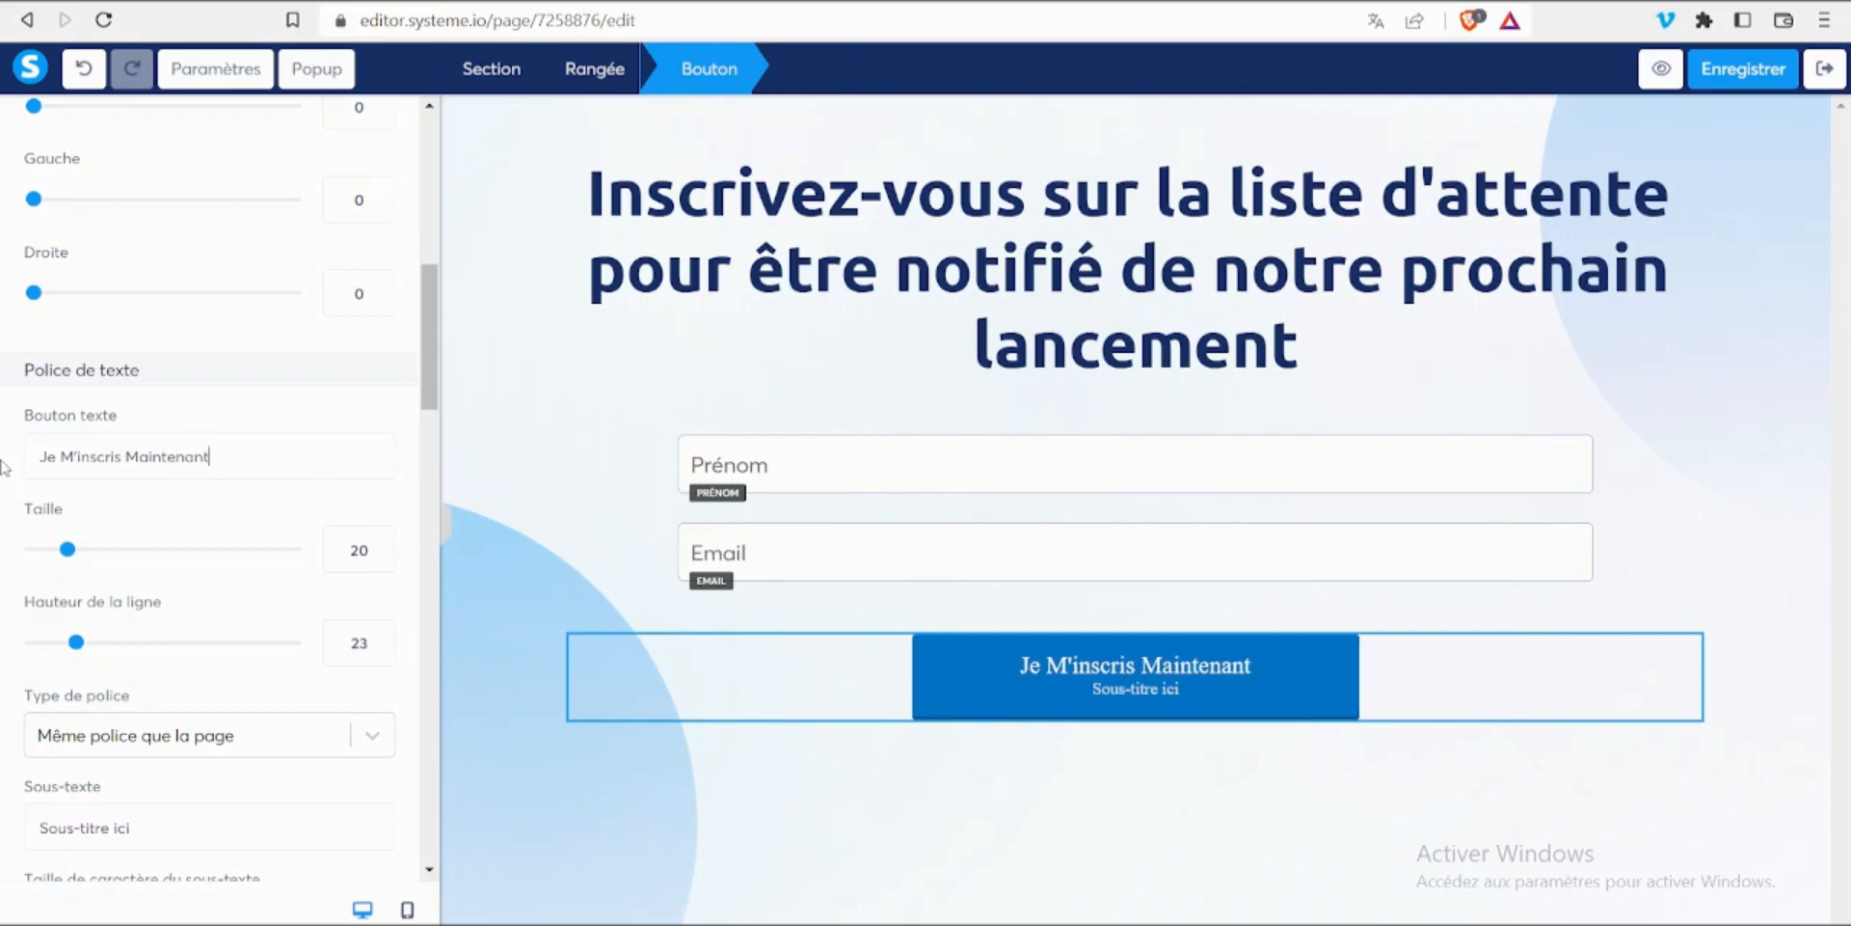
type(" !")
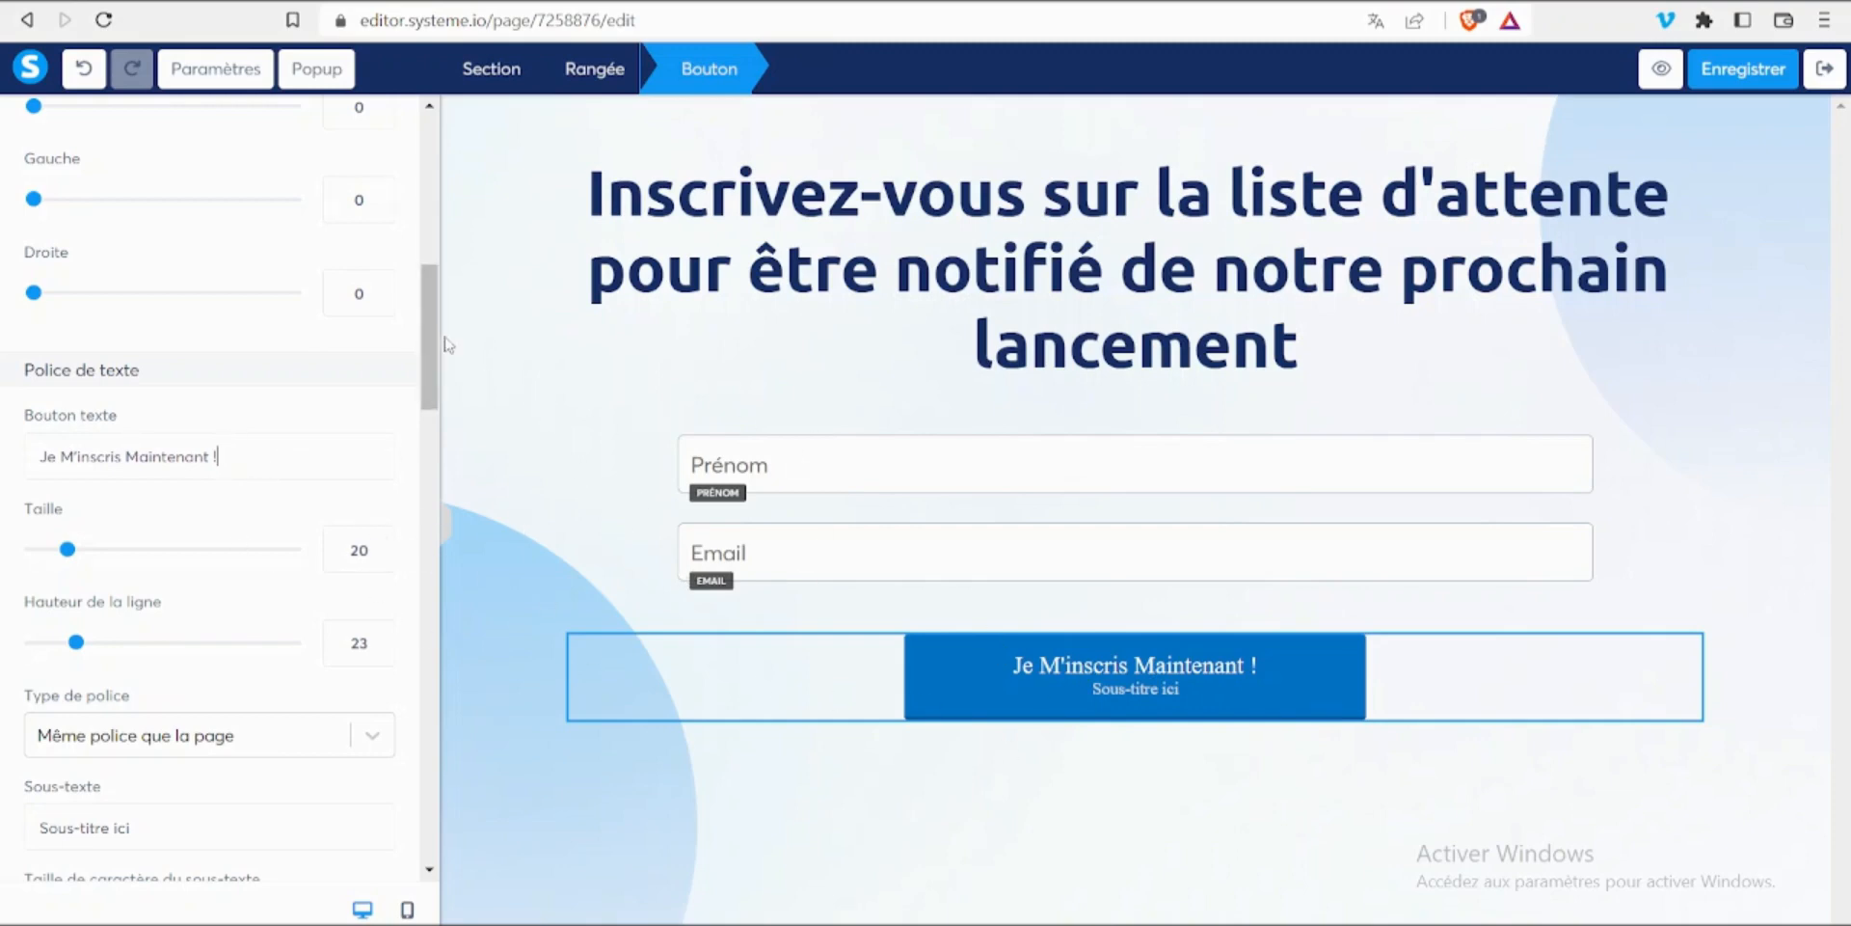
Remove the placeholder subtitle from the sign-up button
left_click_drag(432, 342, 439, 400)
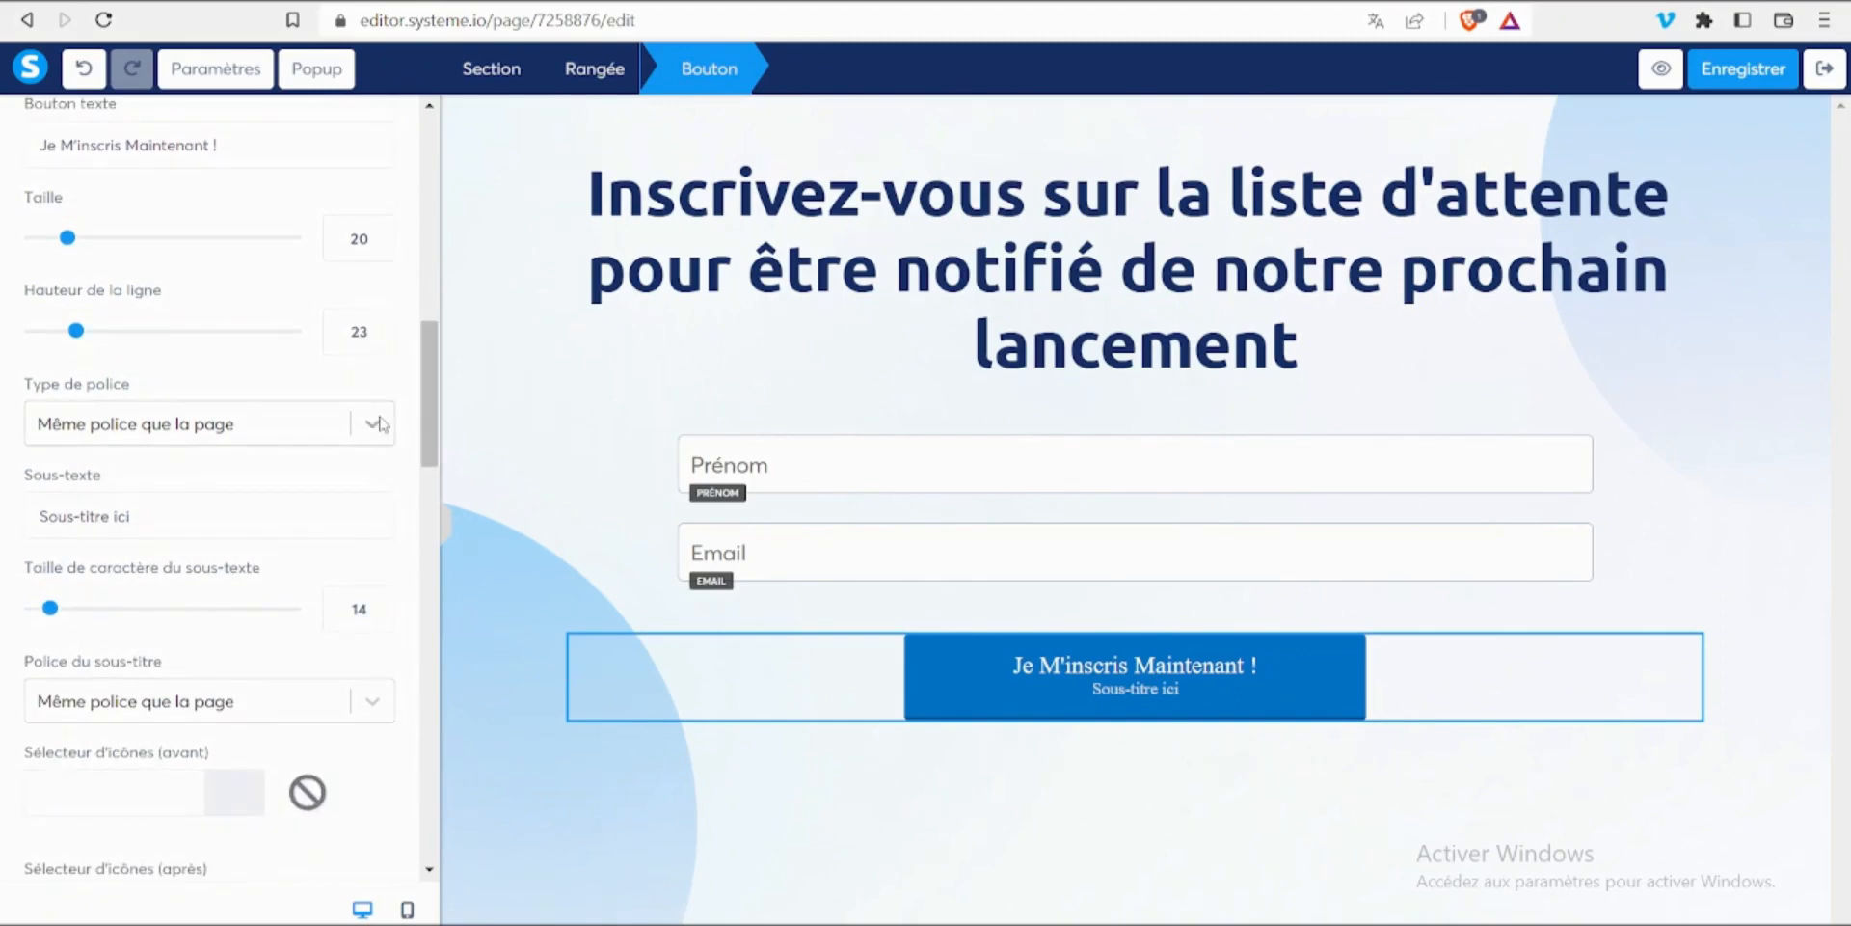
left_click_drag(183, 516, 3, 519)
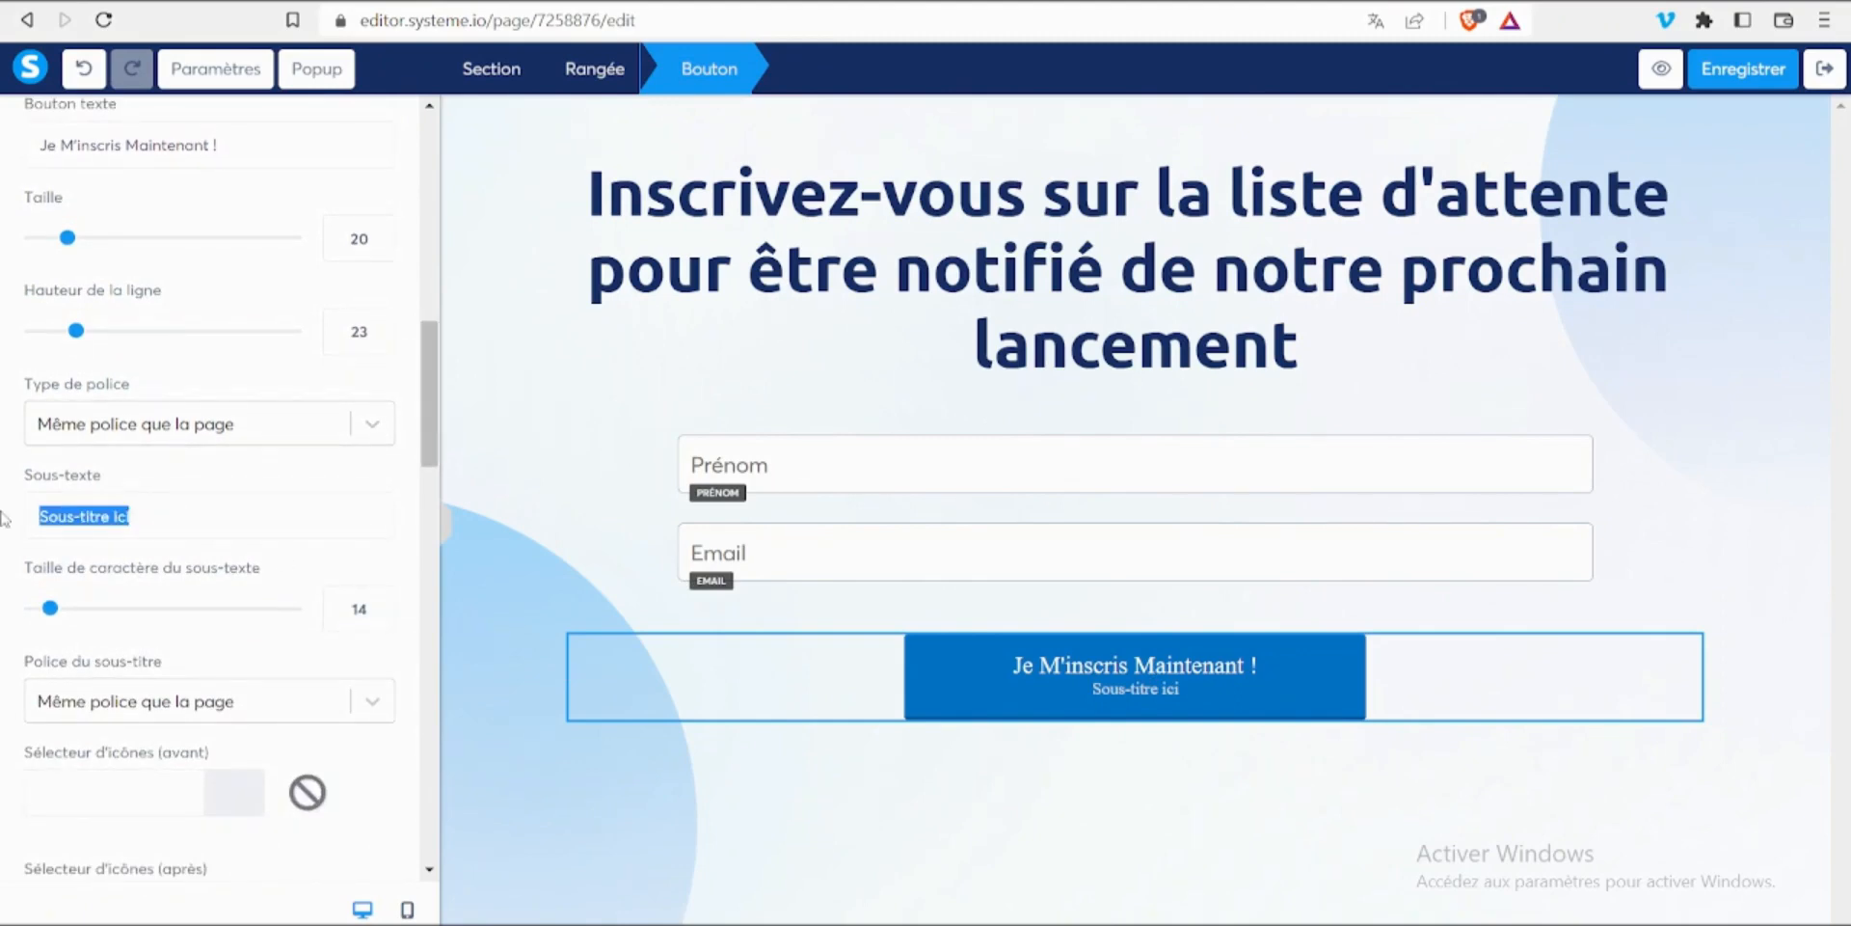
key("BackSpace")
Set the button's background colour to ffcf00 and its text colour to black
scroll(38, 386, "down", 5)
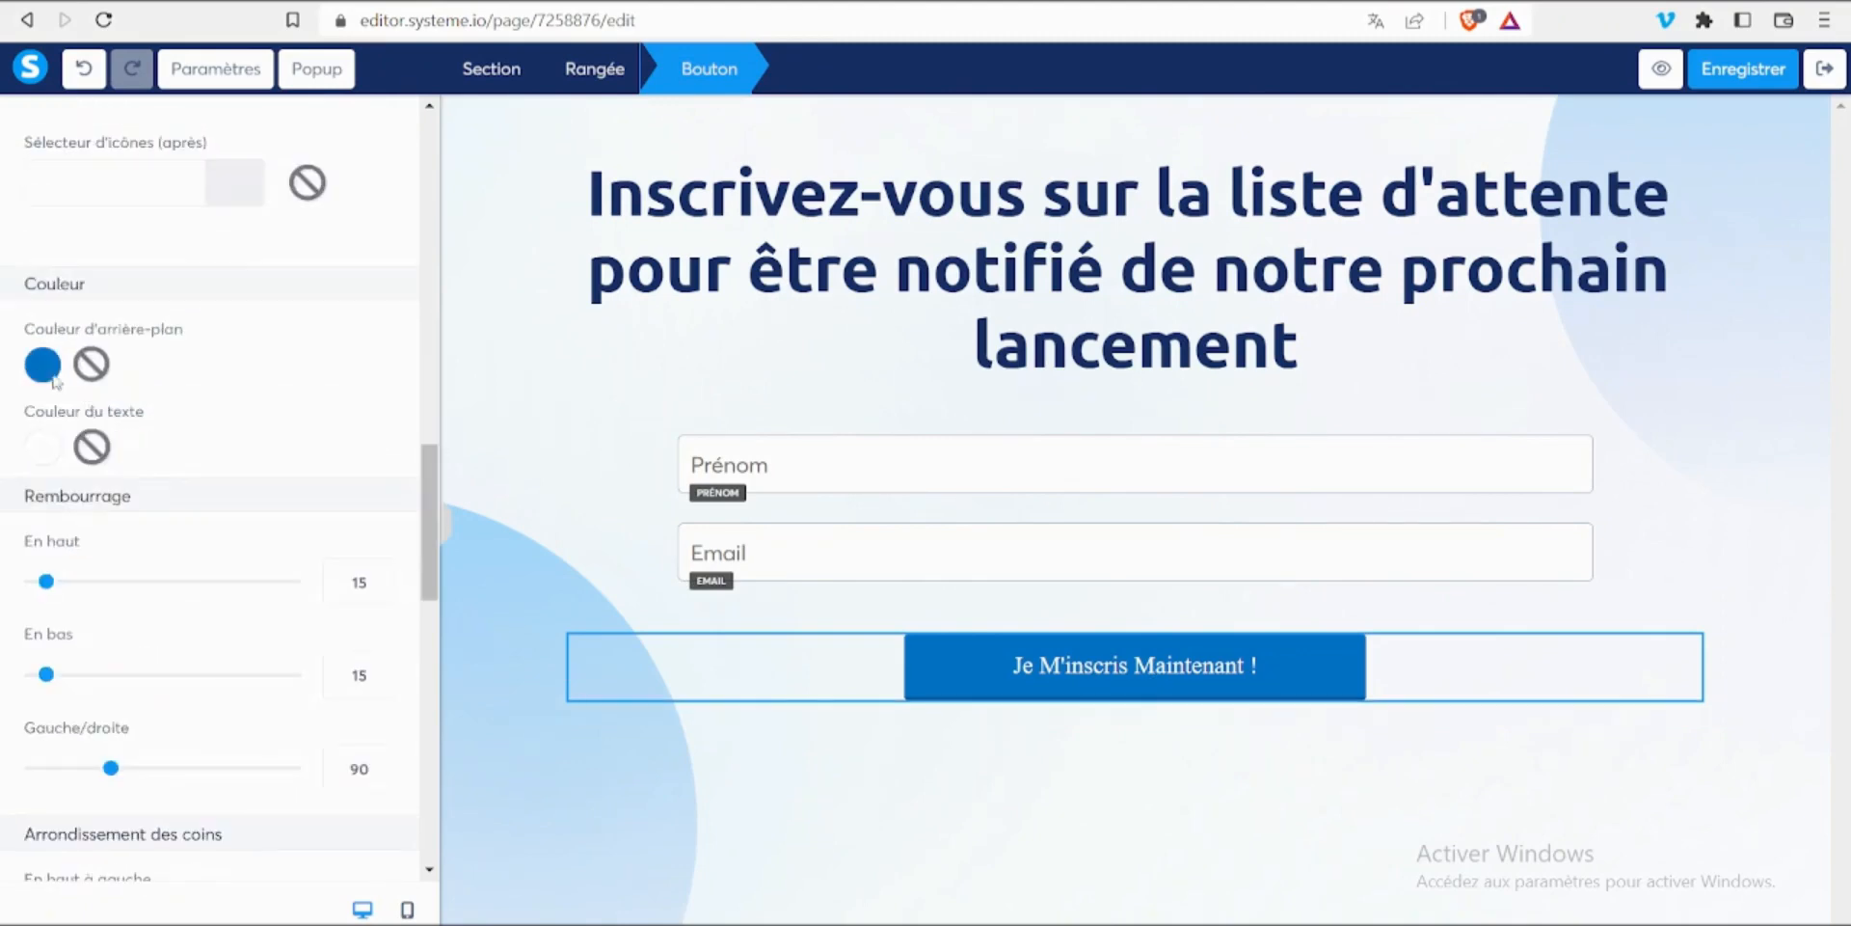
left_click(43, 364)
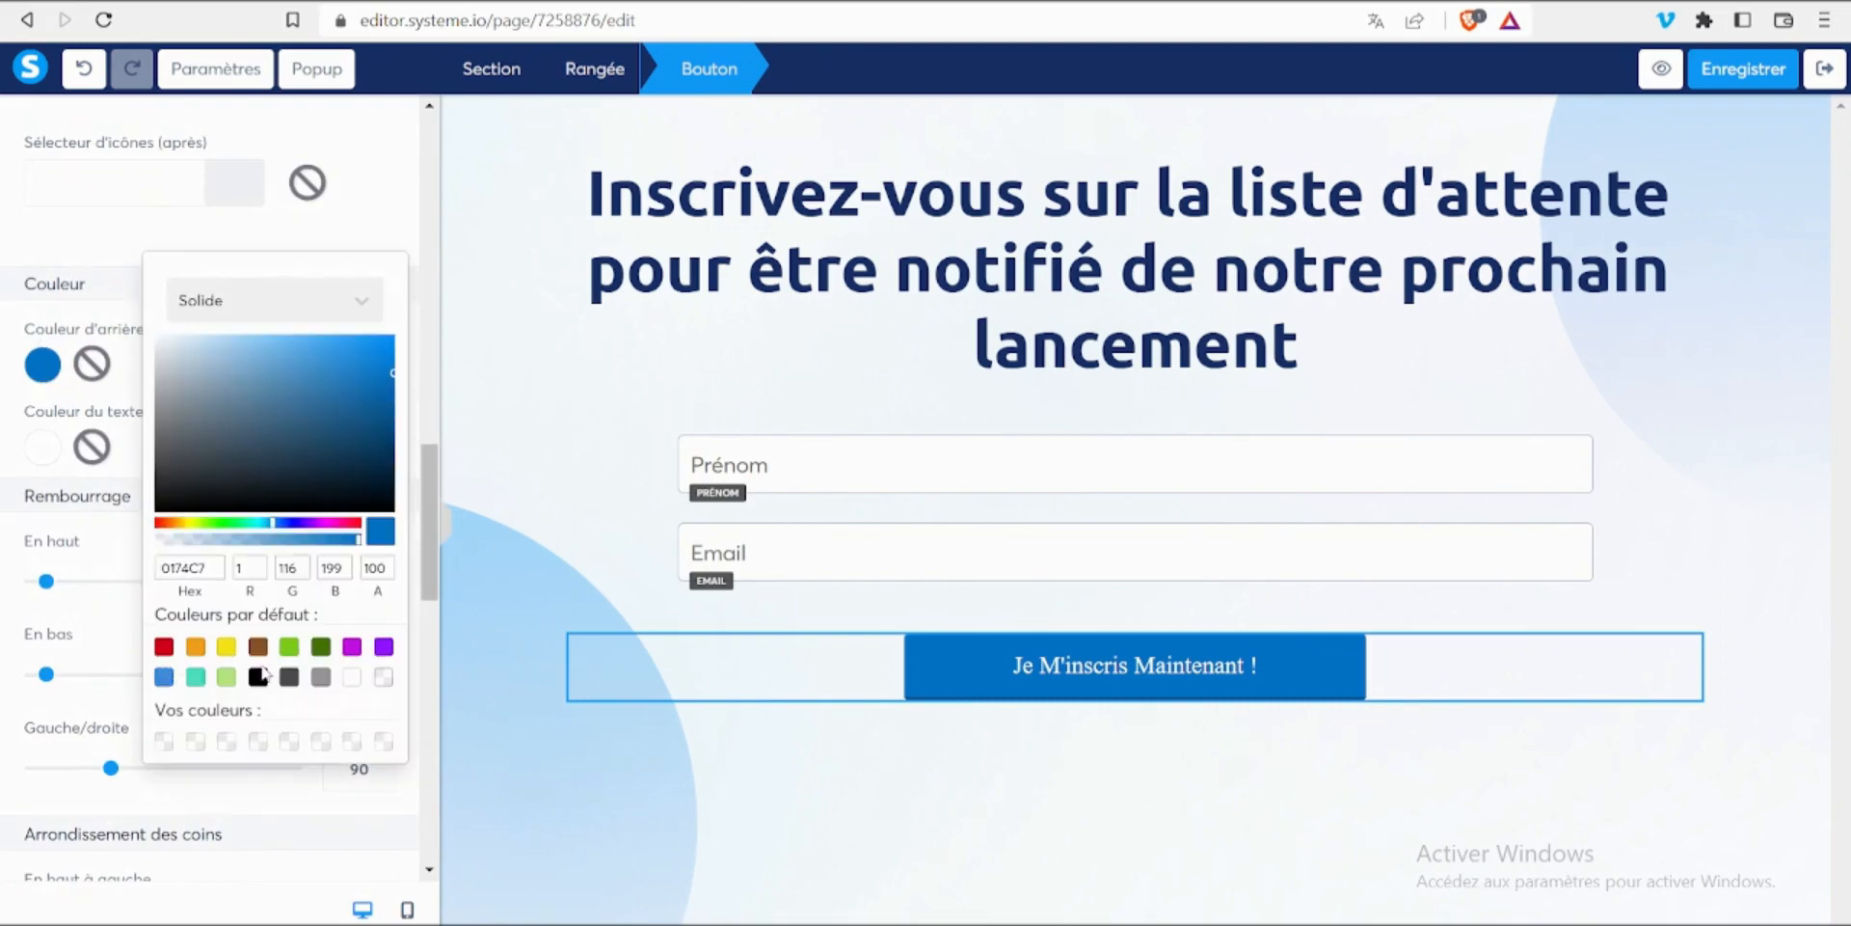
double_click(211, 569)
type("ffcf00")
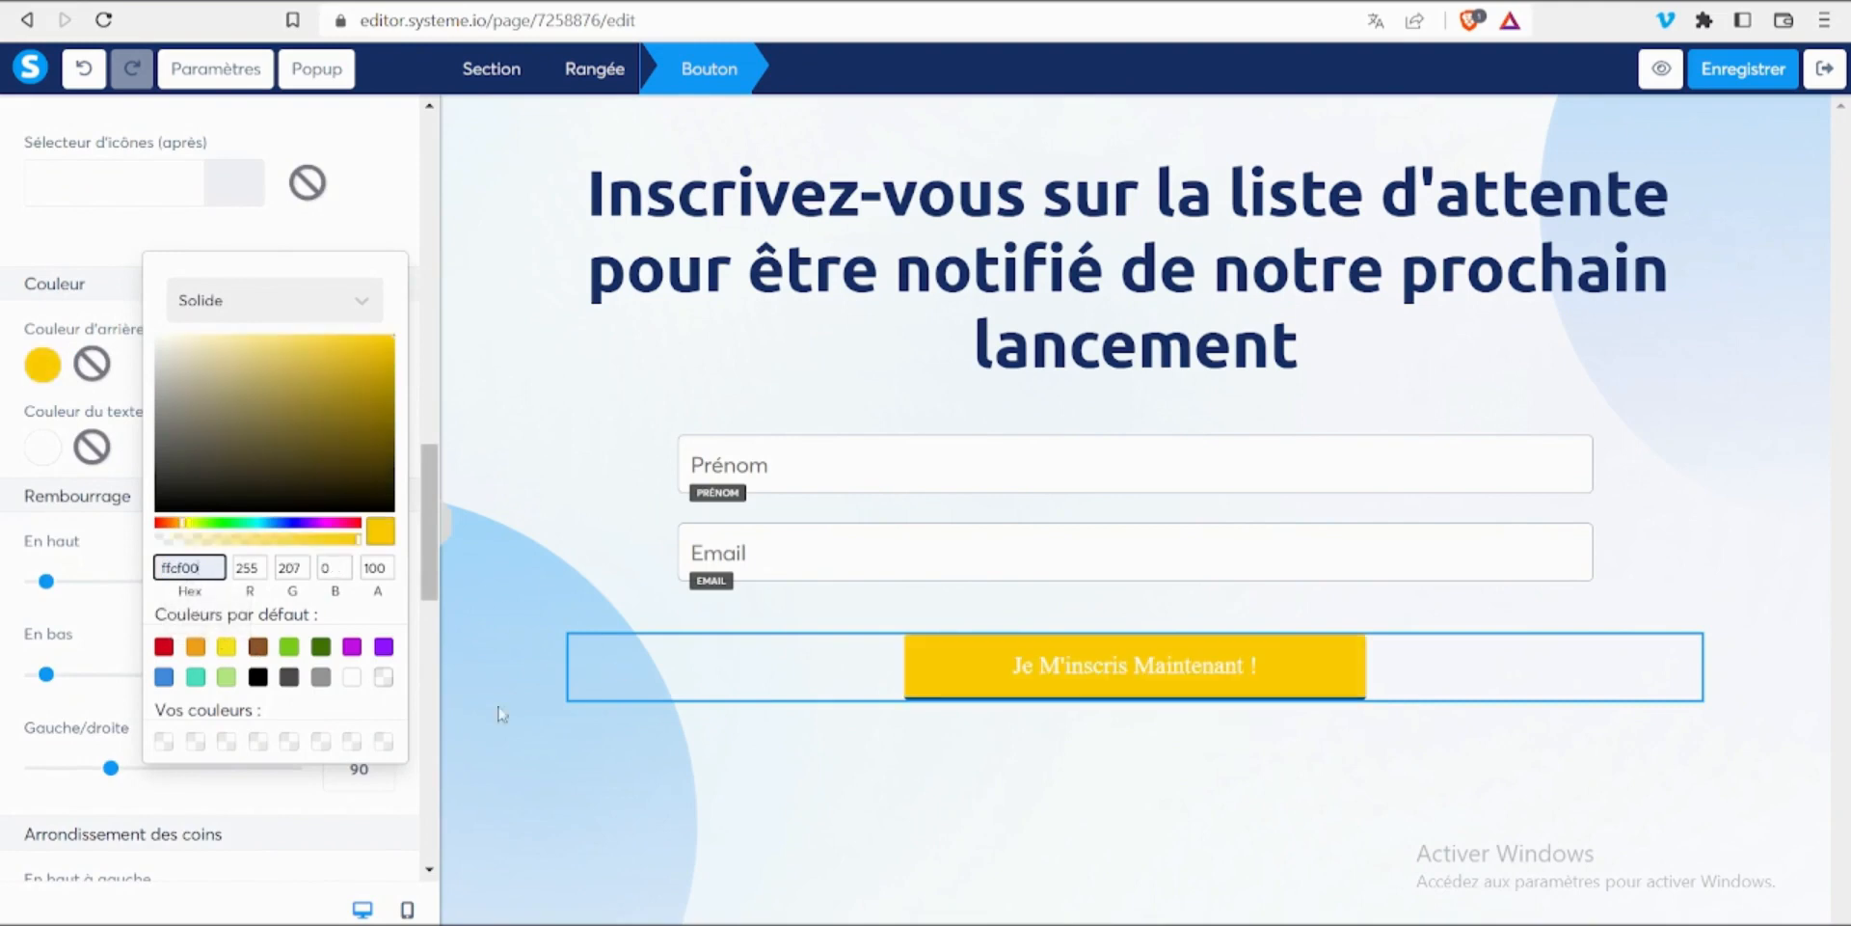
left_click(59, 500)
left_click(48, 448)
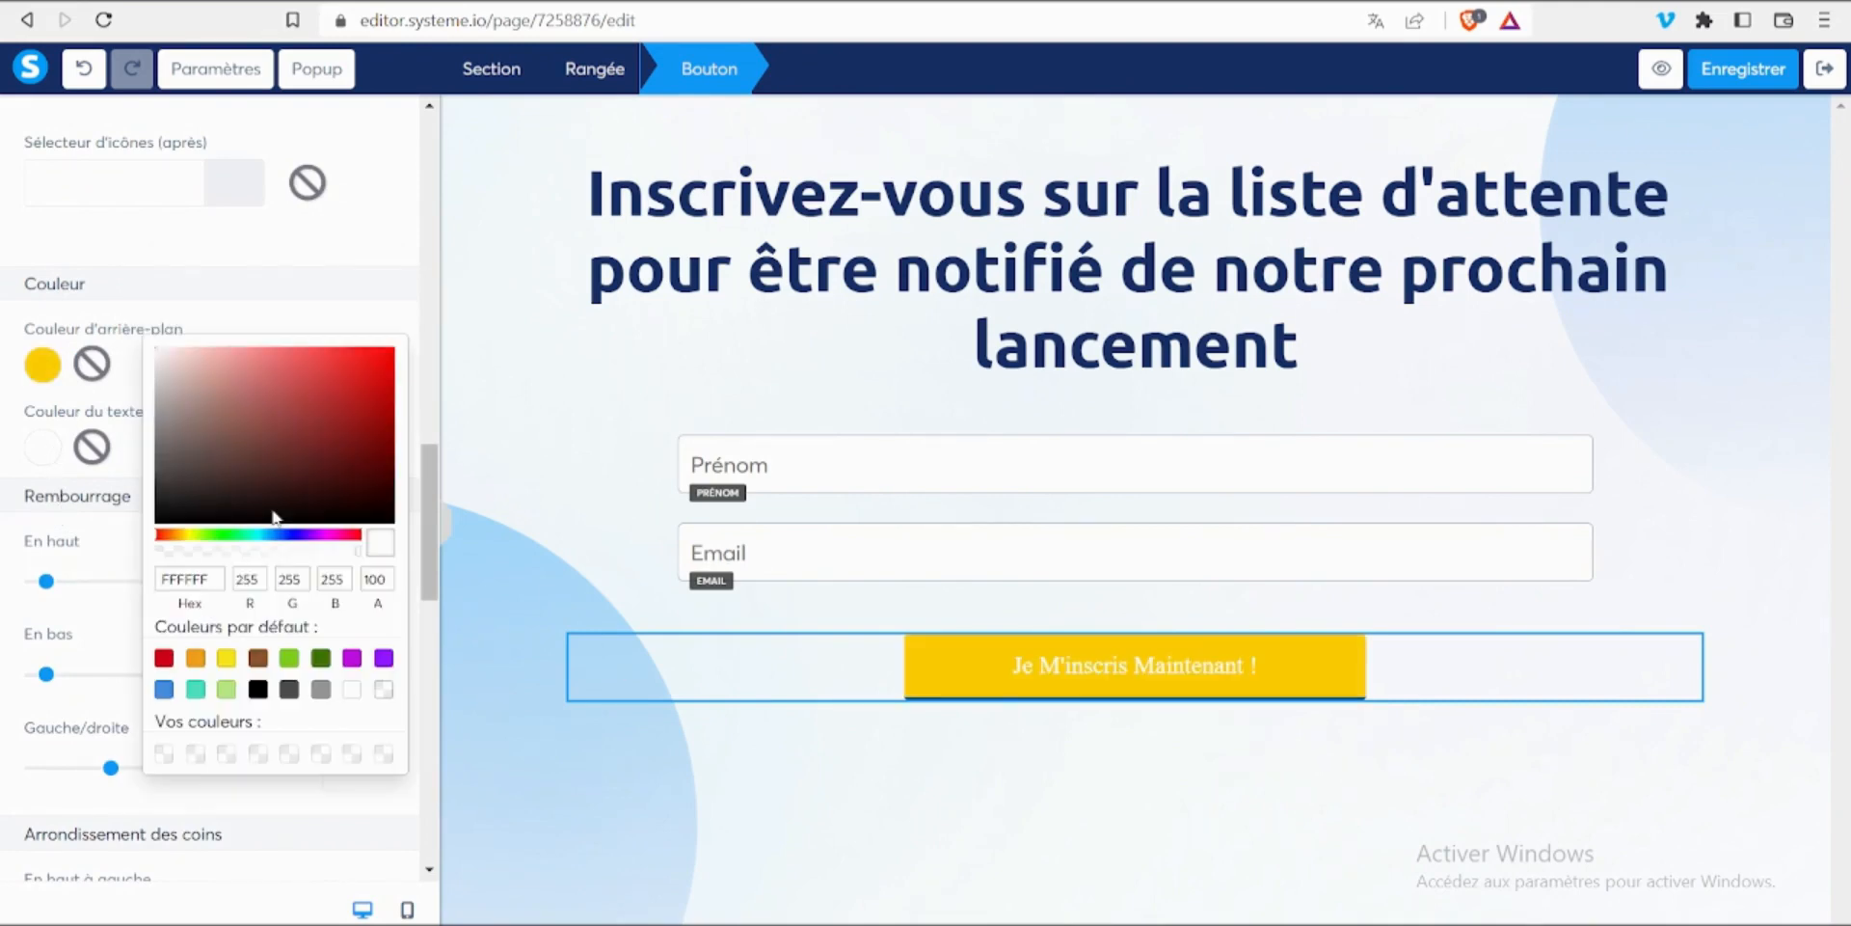
left_click(258, 688)
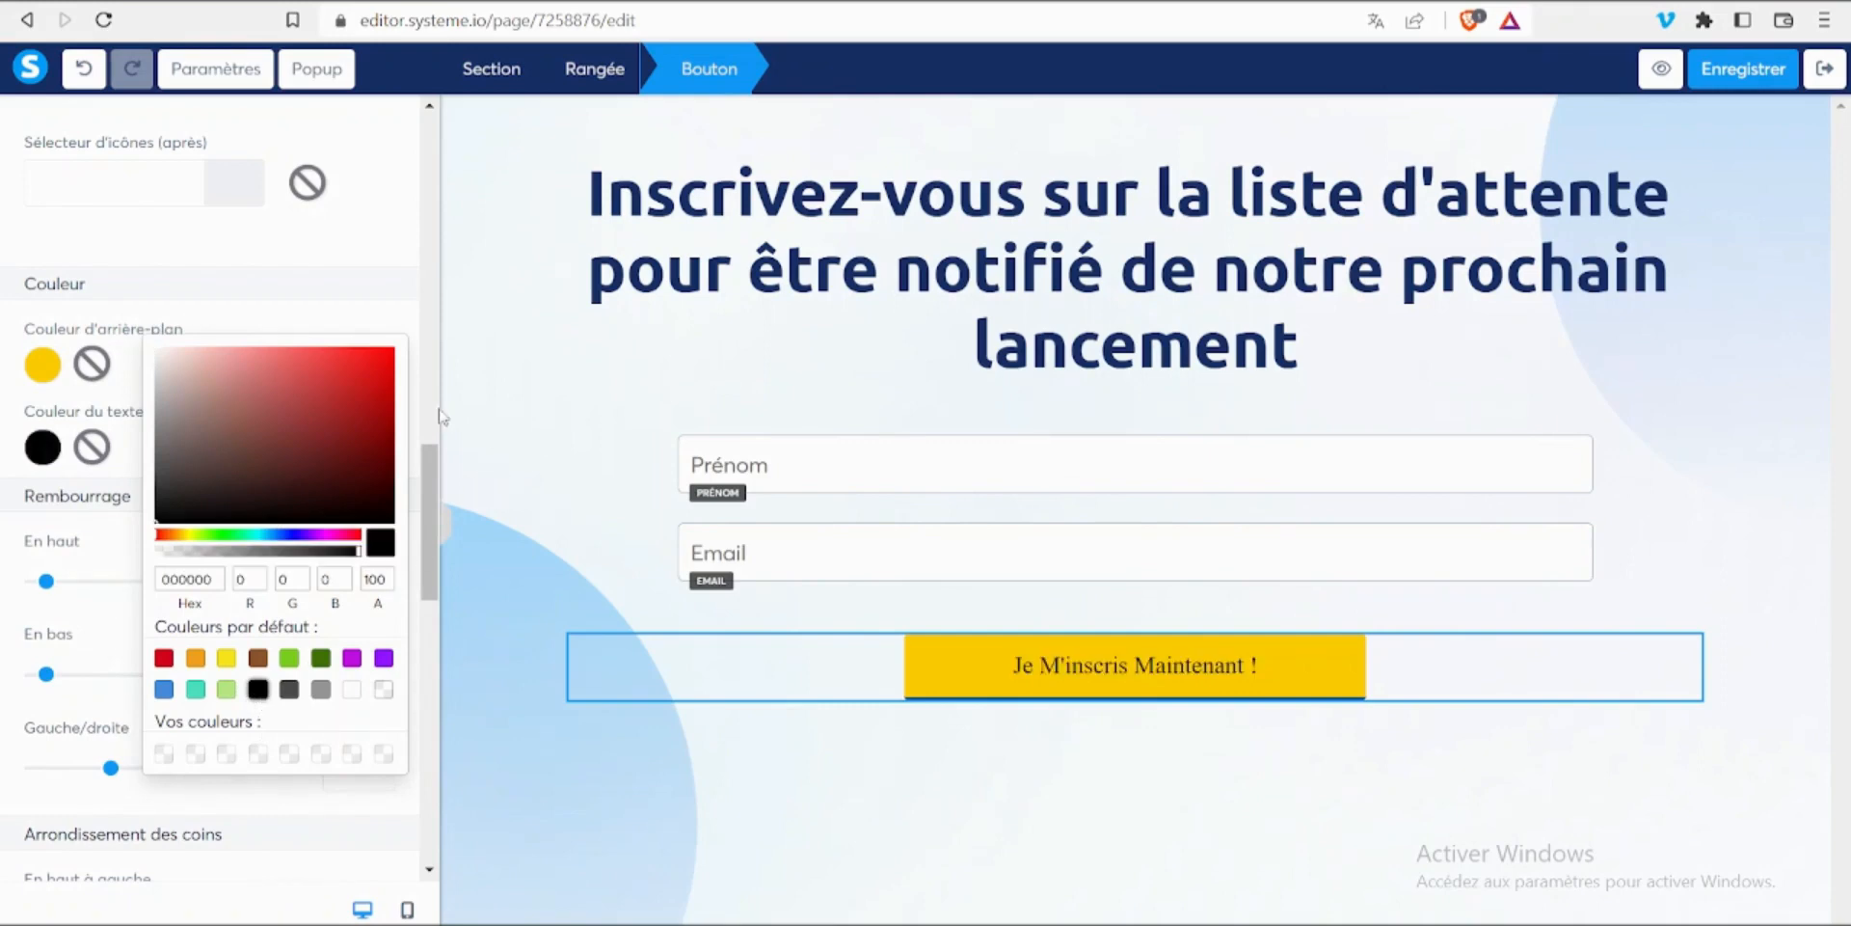
left_click(422, 318)
Set the button text's font to the Google font Poppins in the style Semi-bold 600
scroll(429, 424, "up", 5)
scroll(414, 444, "up", 2)
left_click(374, 459)
left_click(169, 595)
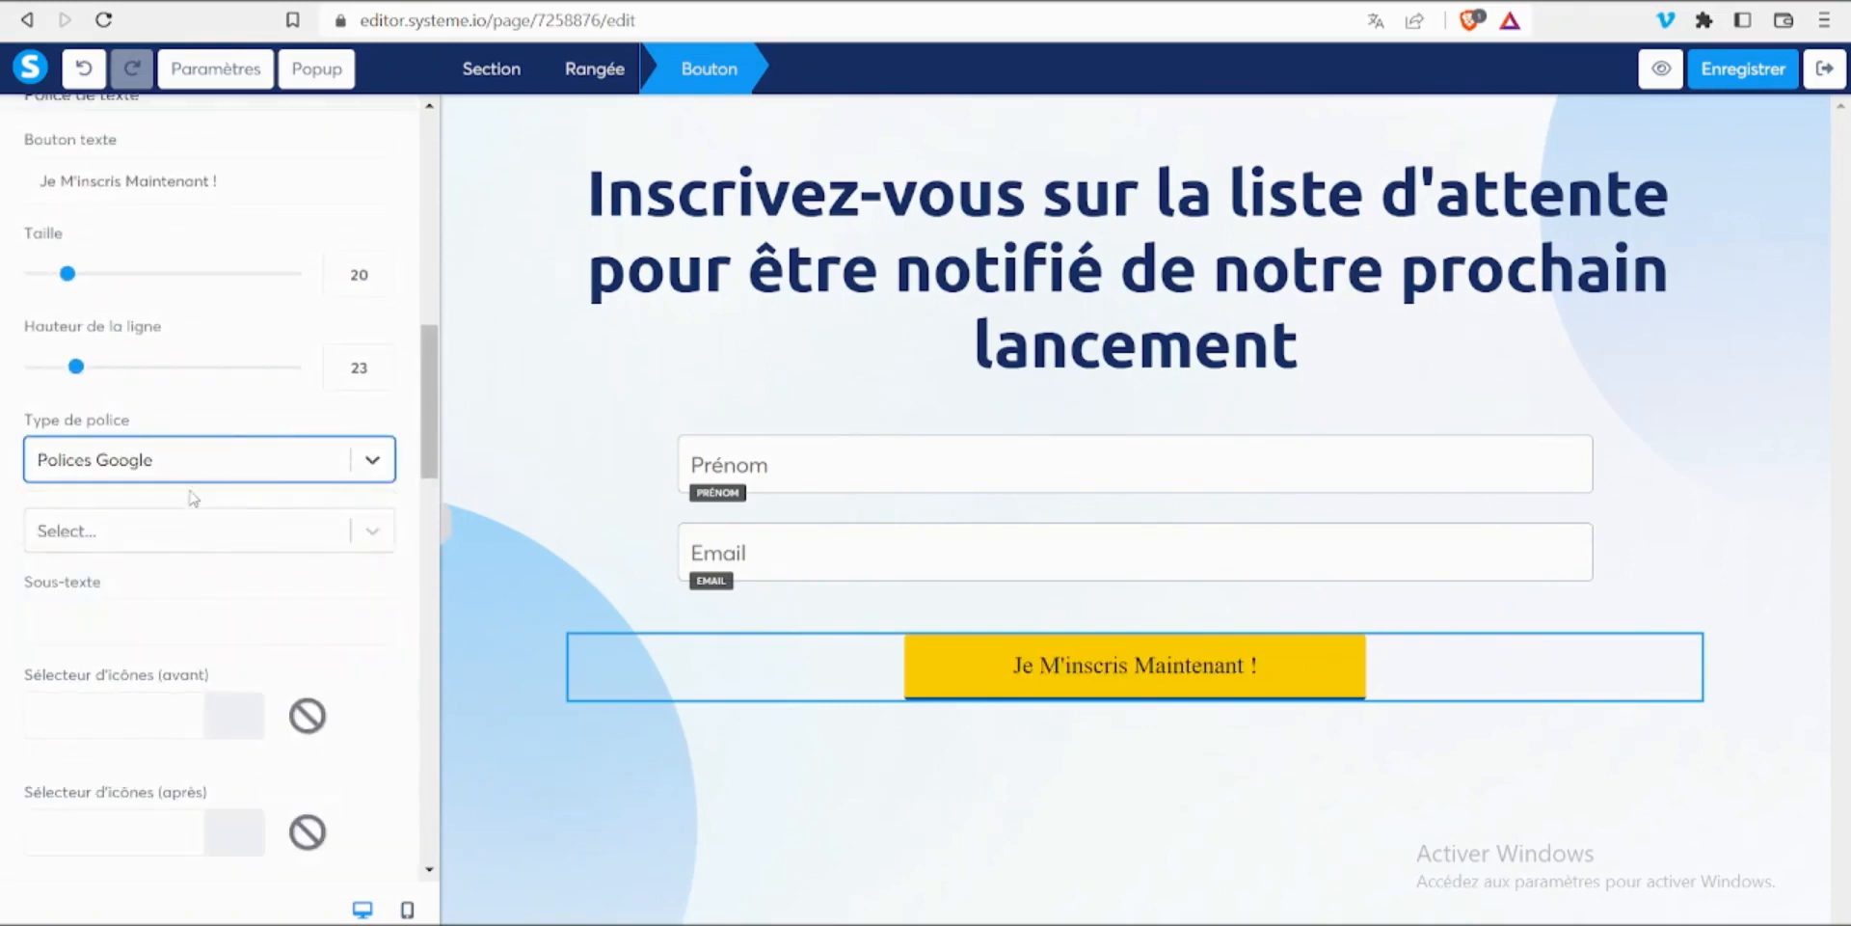
left_click(140, 543)
type("po")
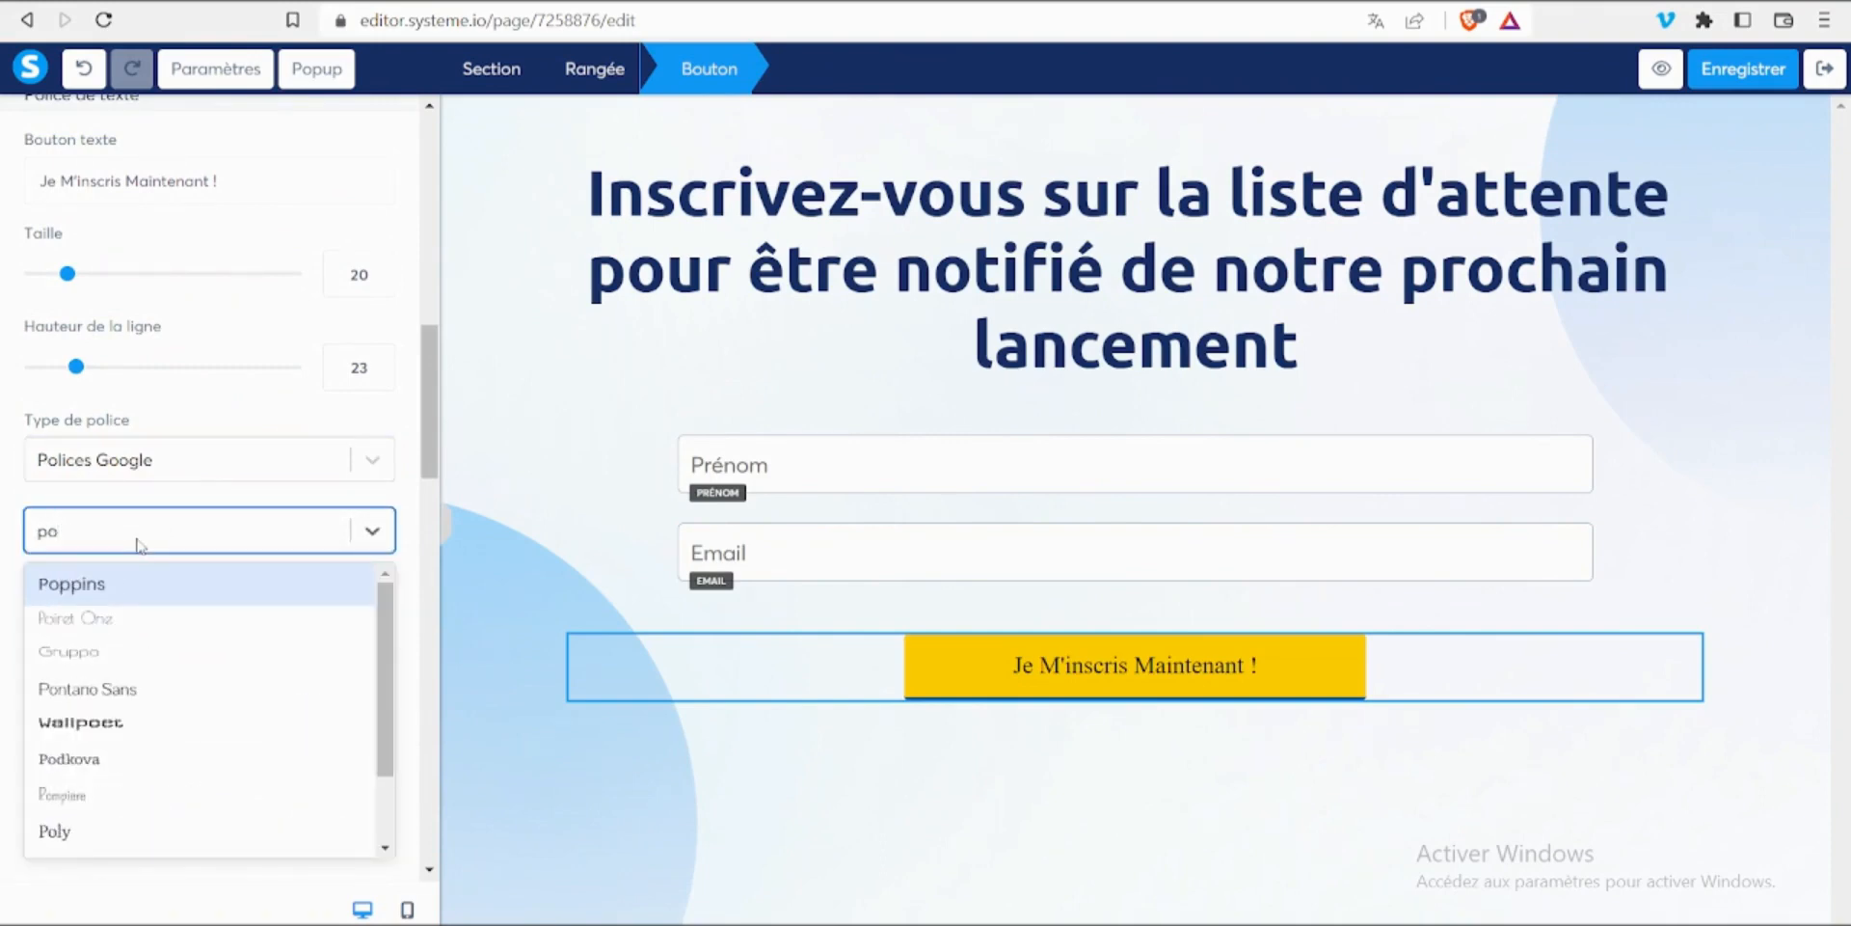
left_click(192, 585)
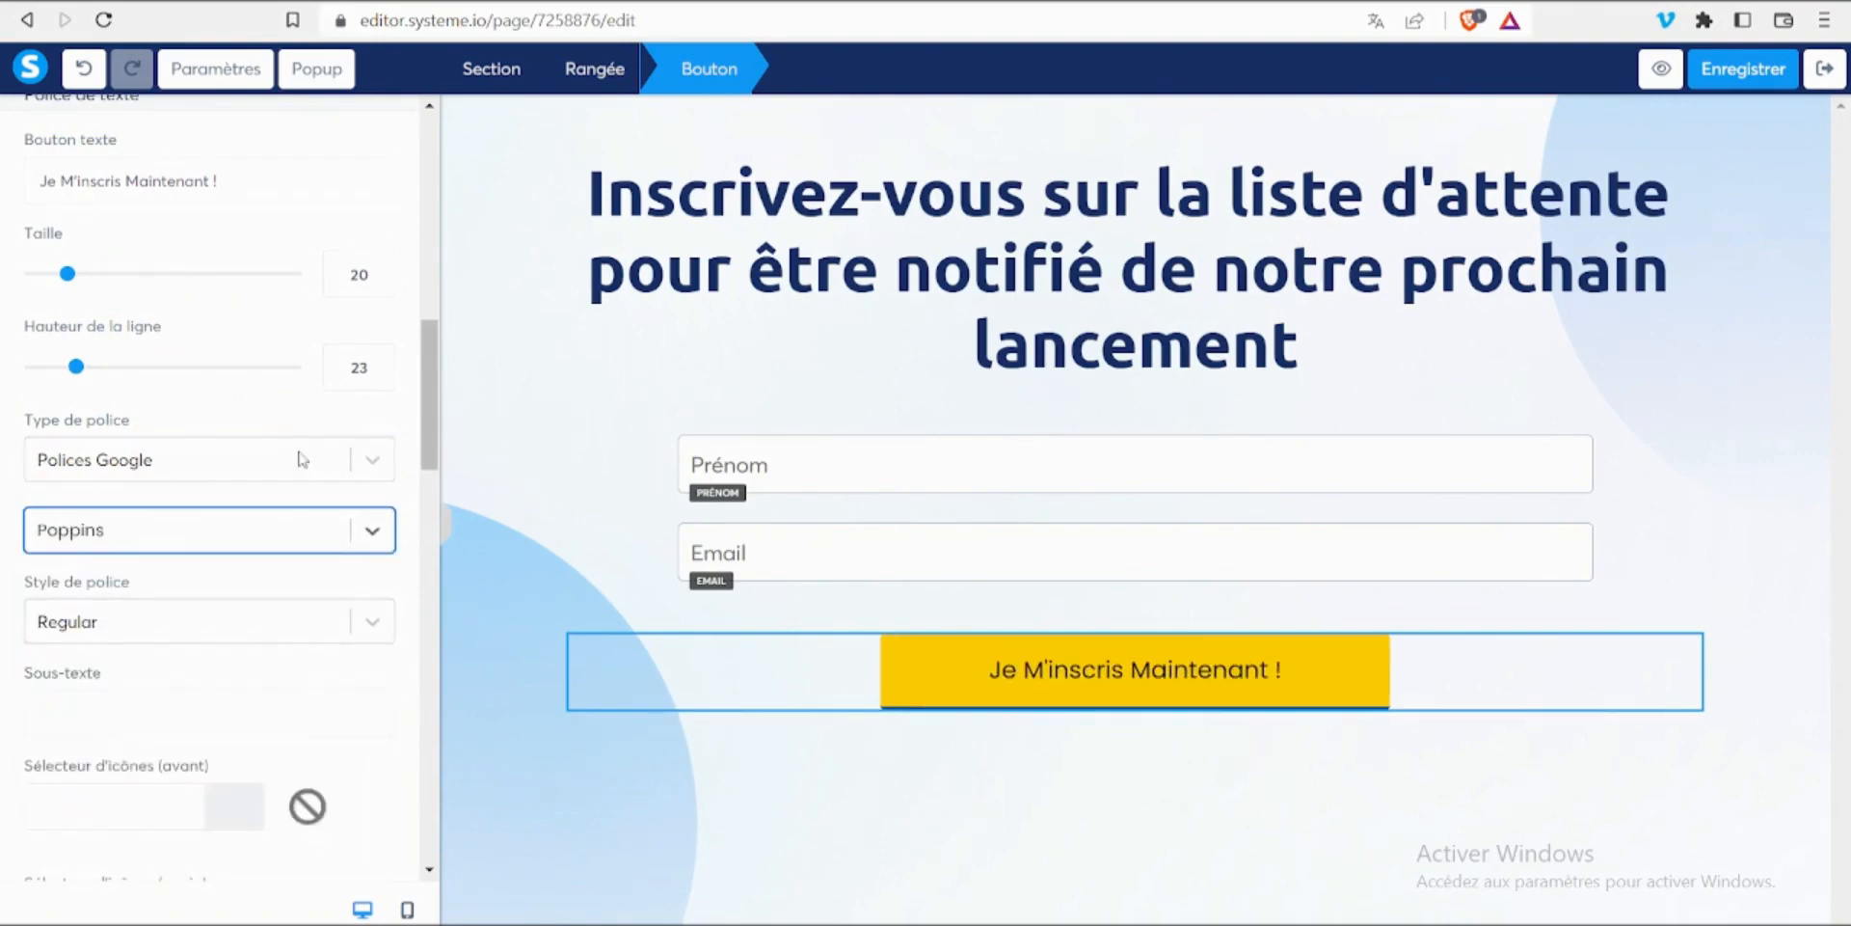
left_click(273, 627)
left_click_drag(391, 726, 391, 789)
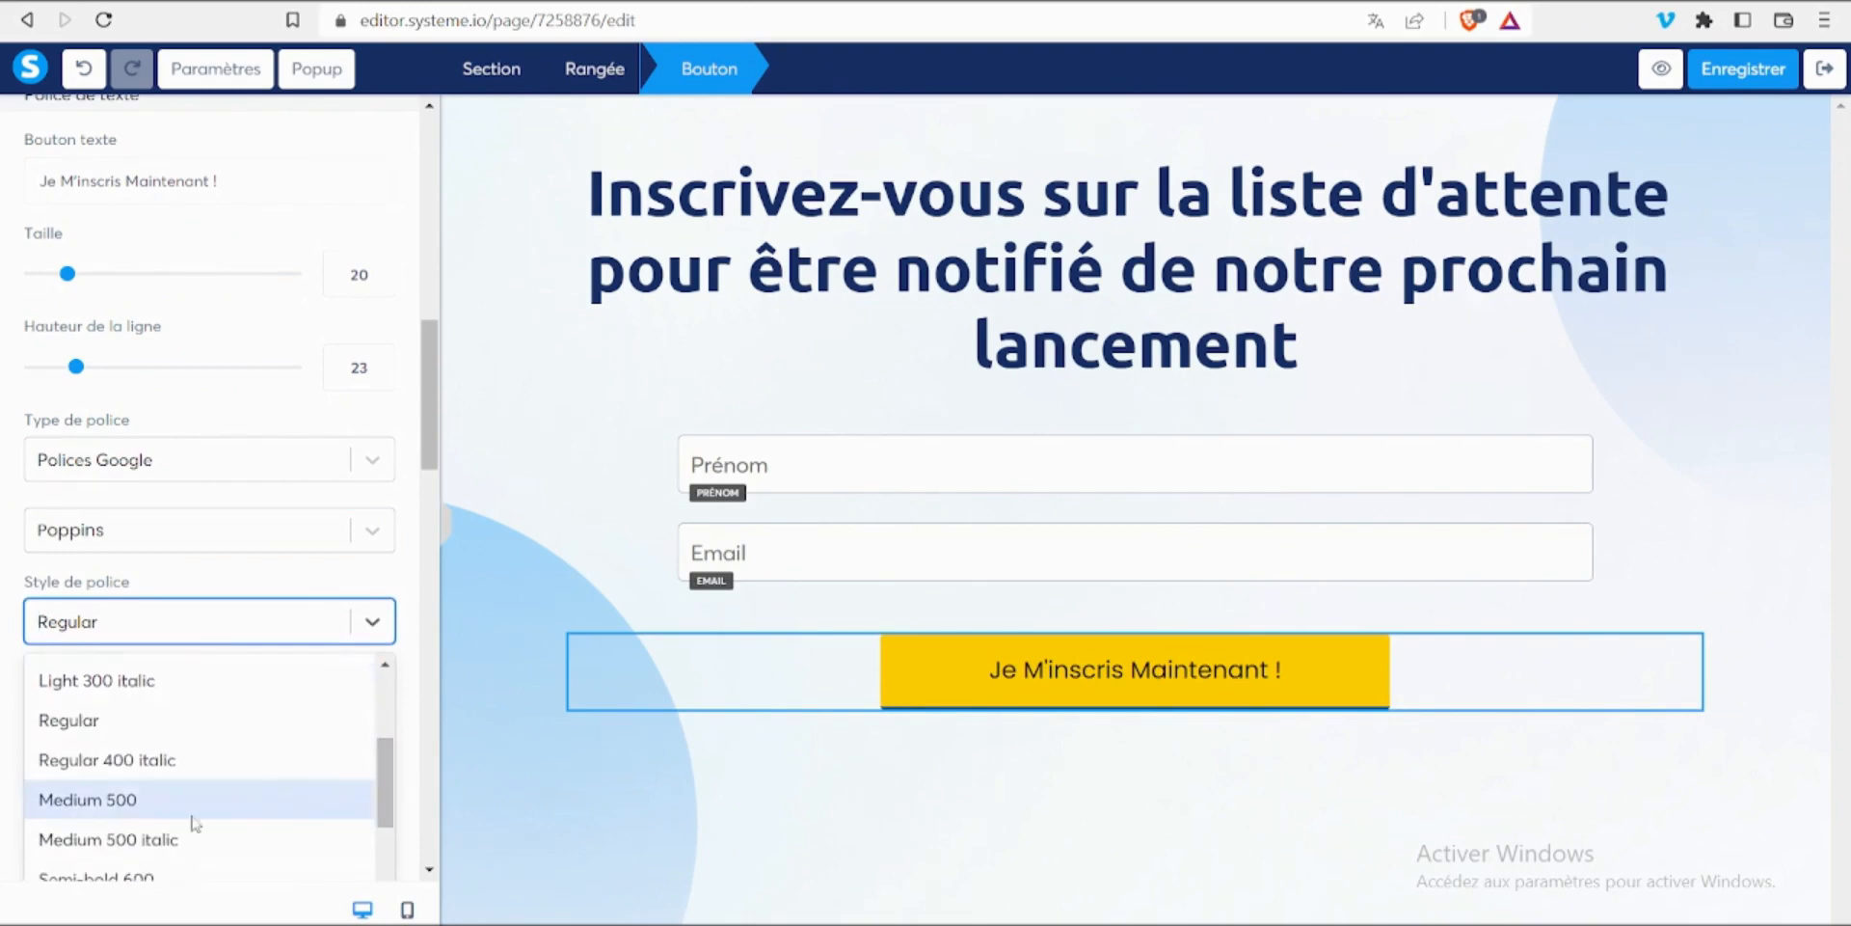
left_click(153, 880)
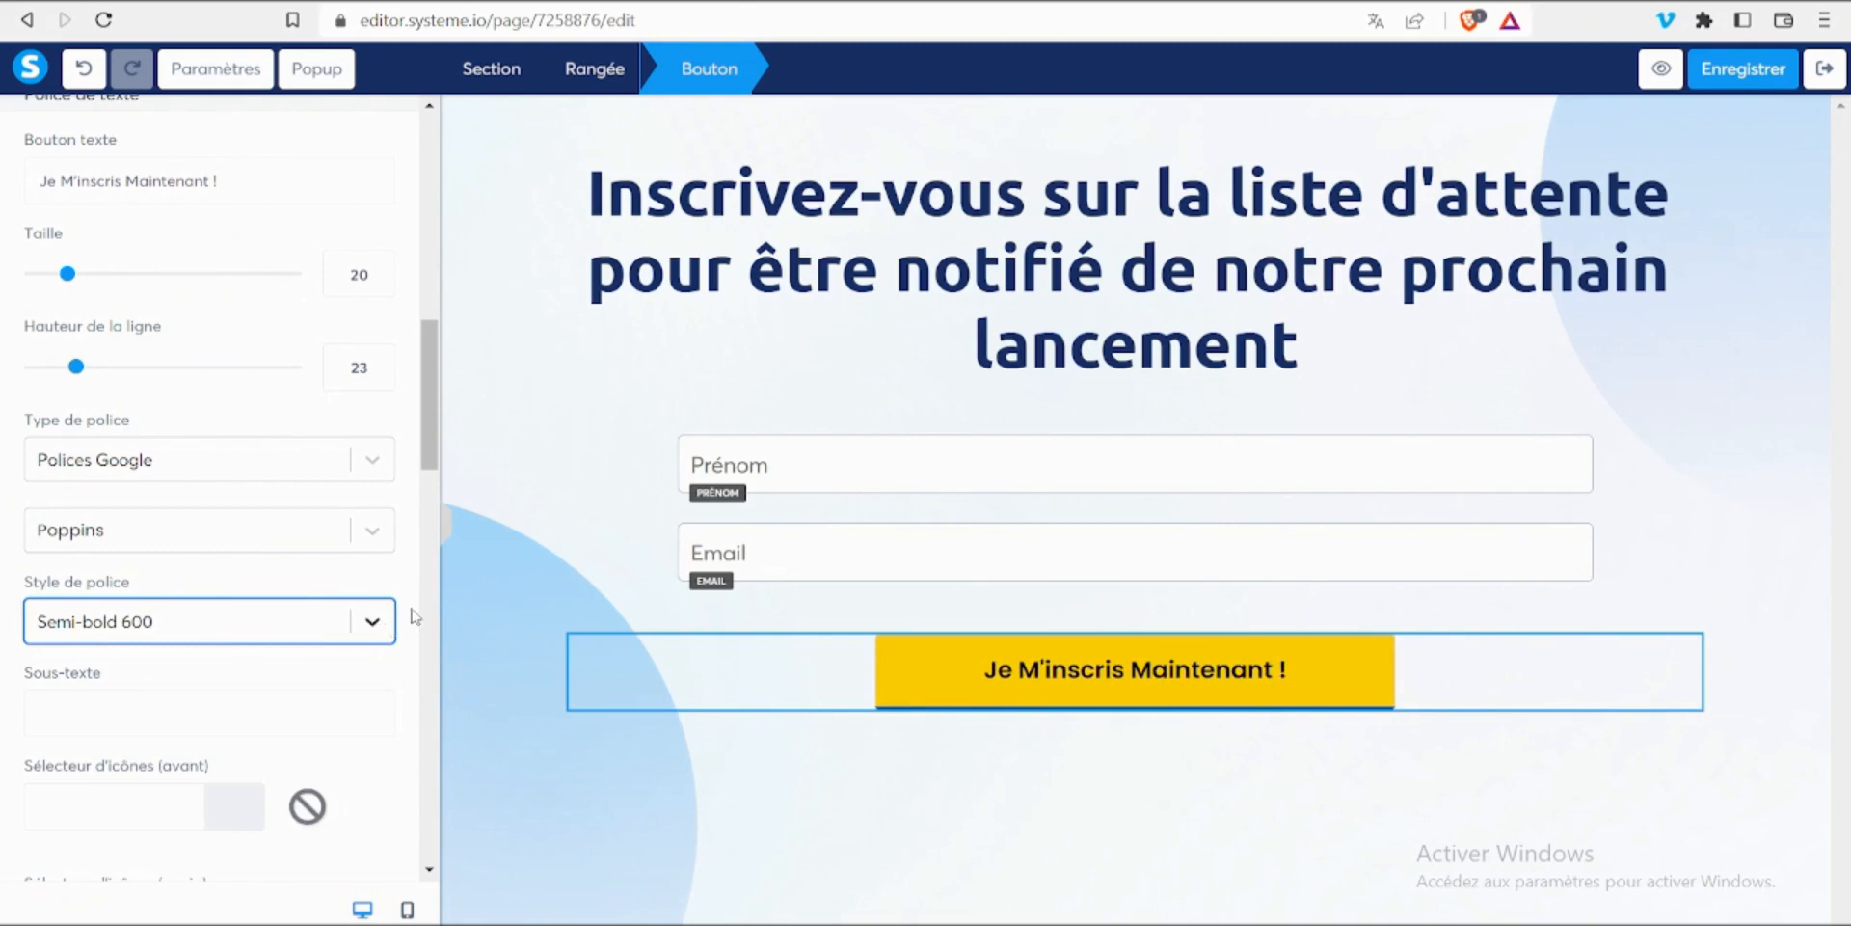
Set the button's border style to Aucun
left_click_drag(436, 381, 438, 692)
left_click(141, 590)
left_click(145, 613)
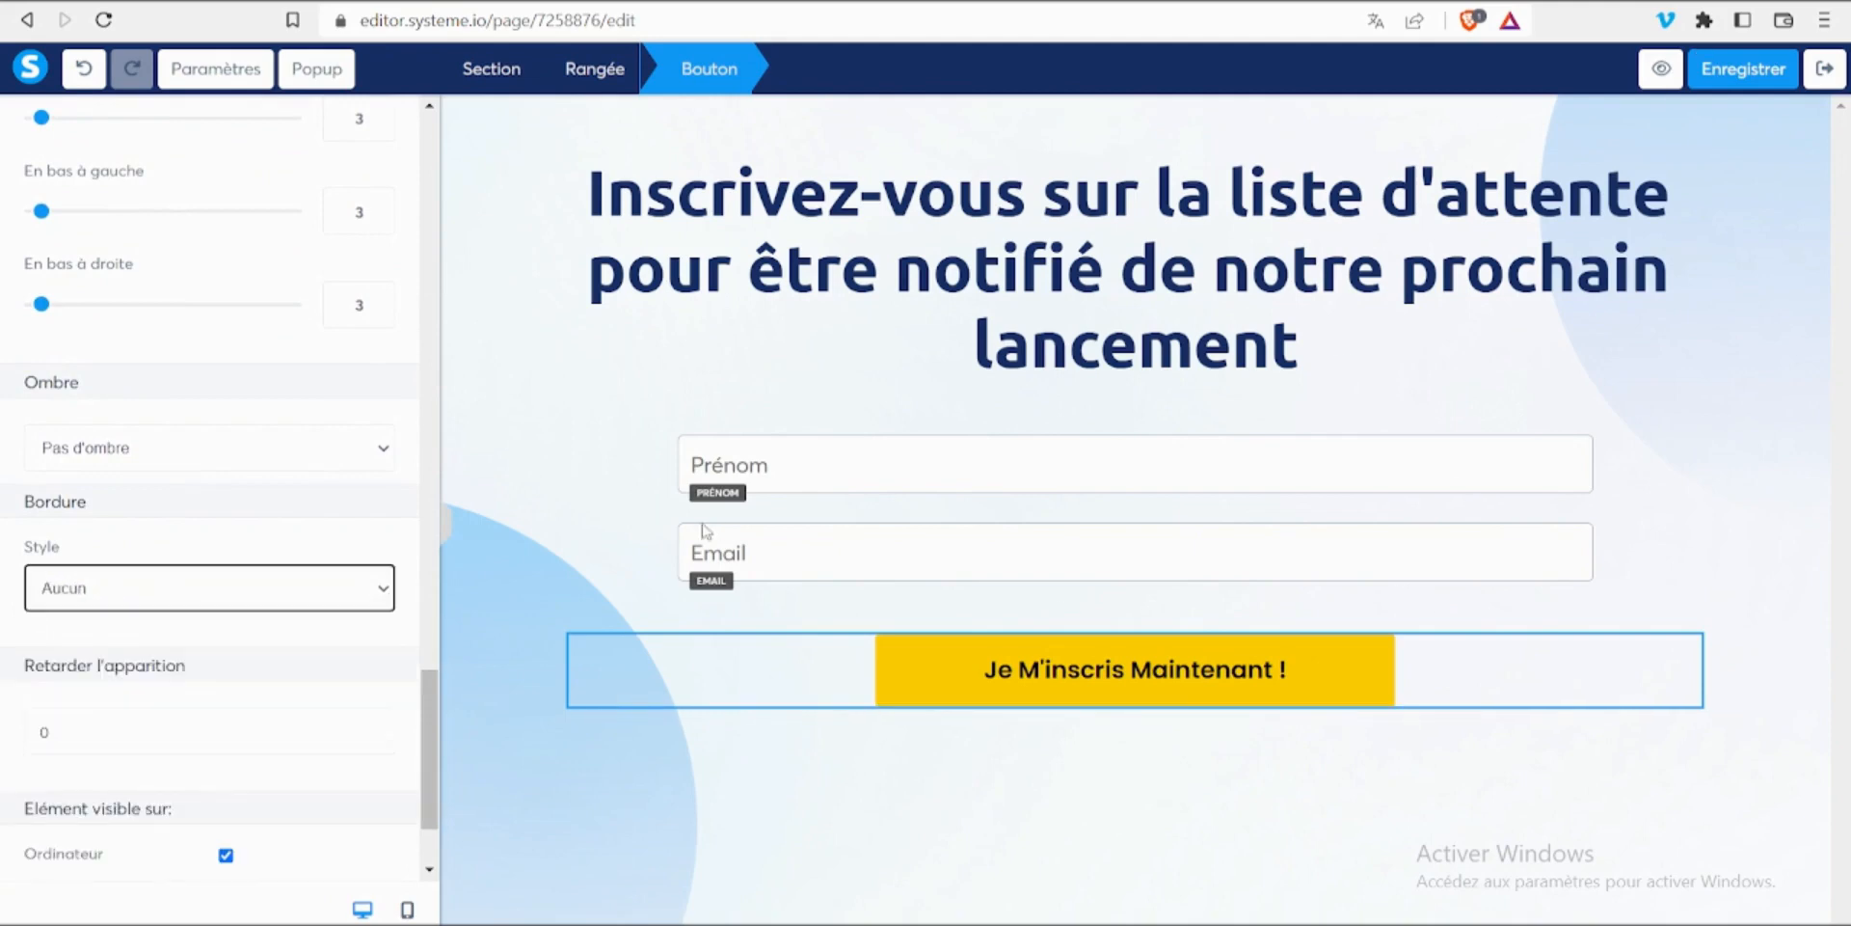
Set the rounding of all four button corners to 5
left_click_drag(439, 706, 445, 627)
double_click(358, 432)
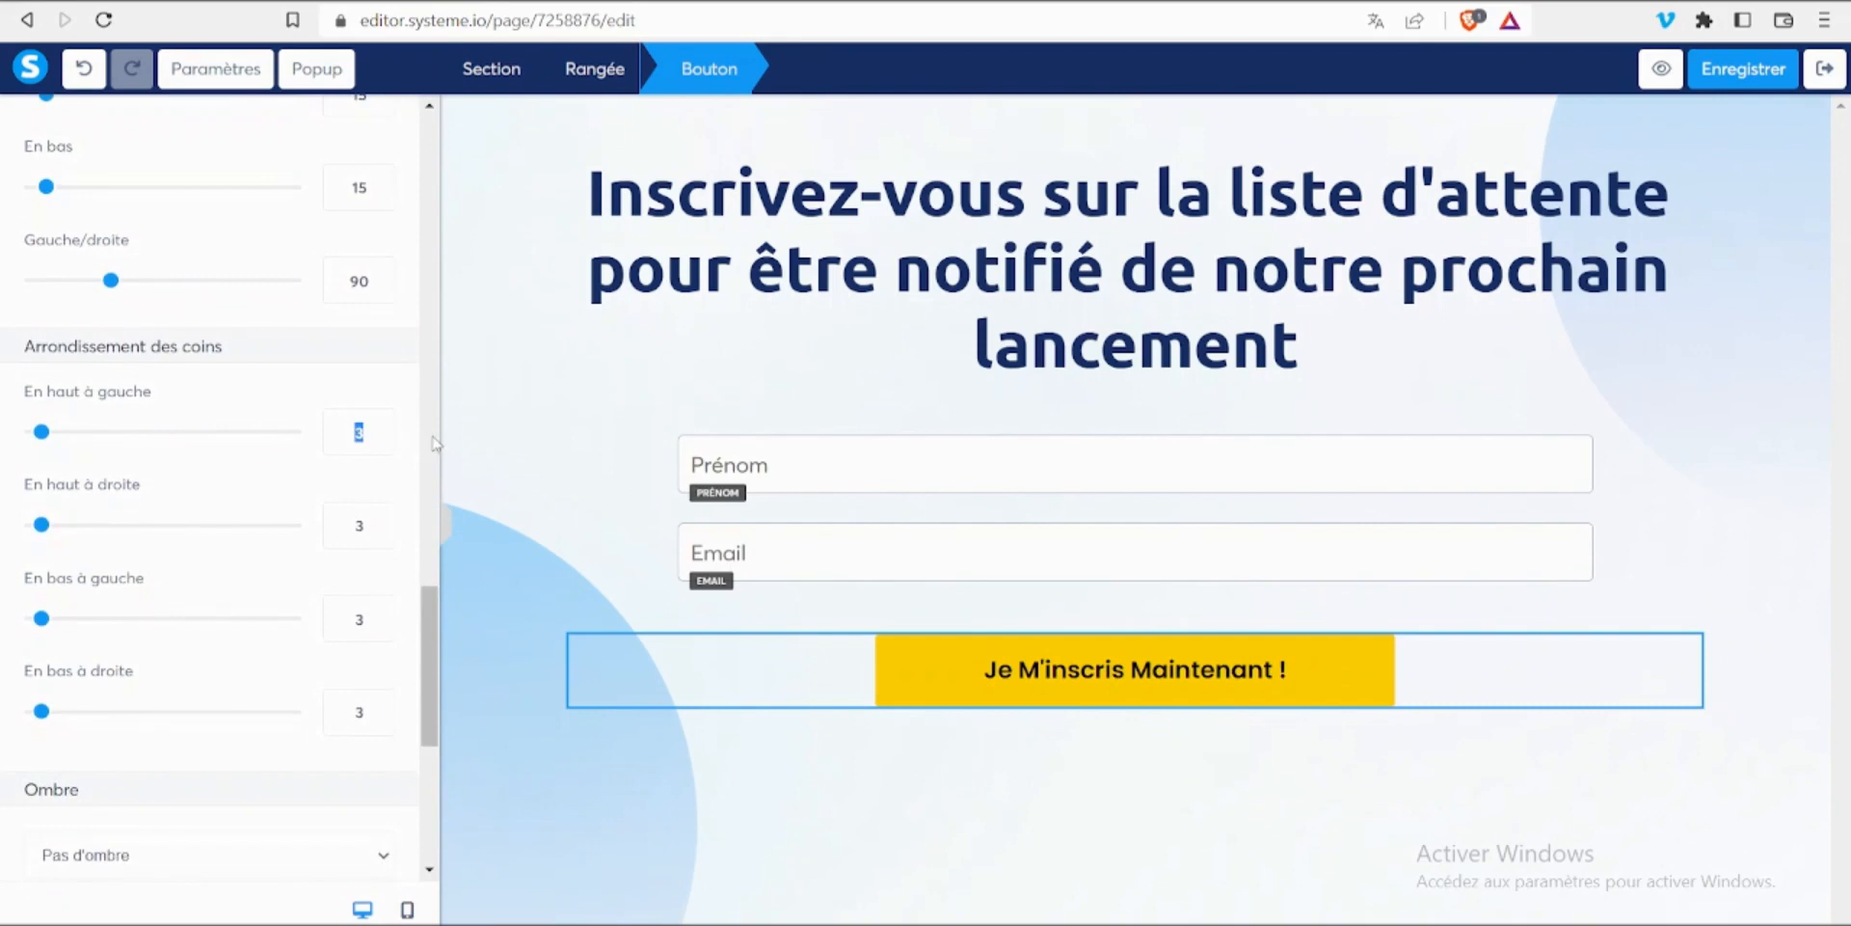
type("5")
double_click(366, 525)
type("5")
double_click(376, 618)
type("5")
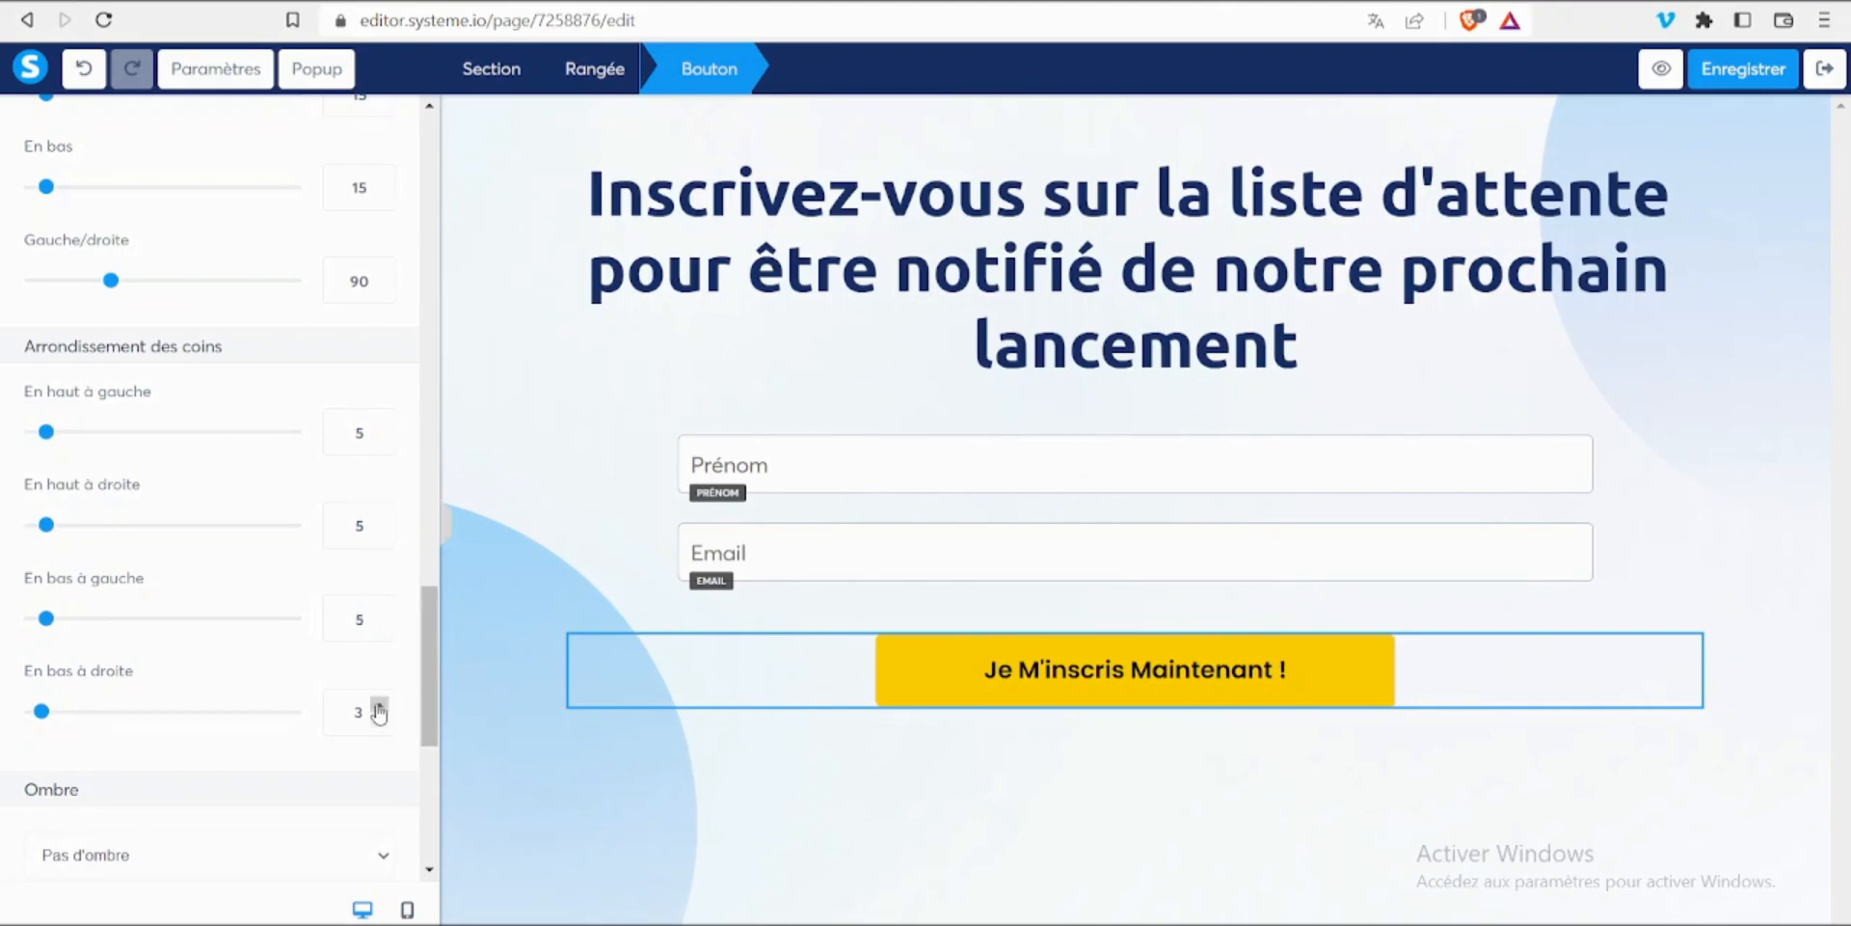
double_click(359, 709)
type("5")
Save the page and open its preview, closing the preview-mode banner
left_click(1726, 68)
left_click(1680, 461)
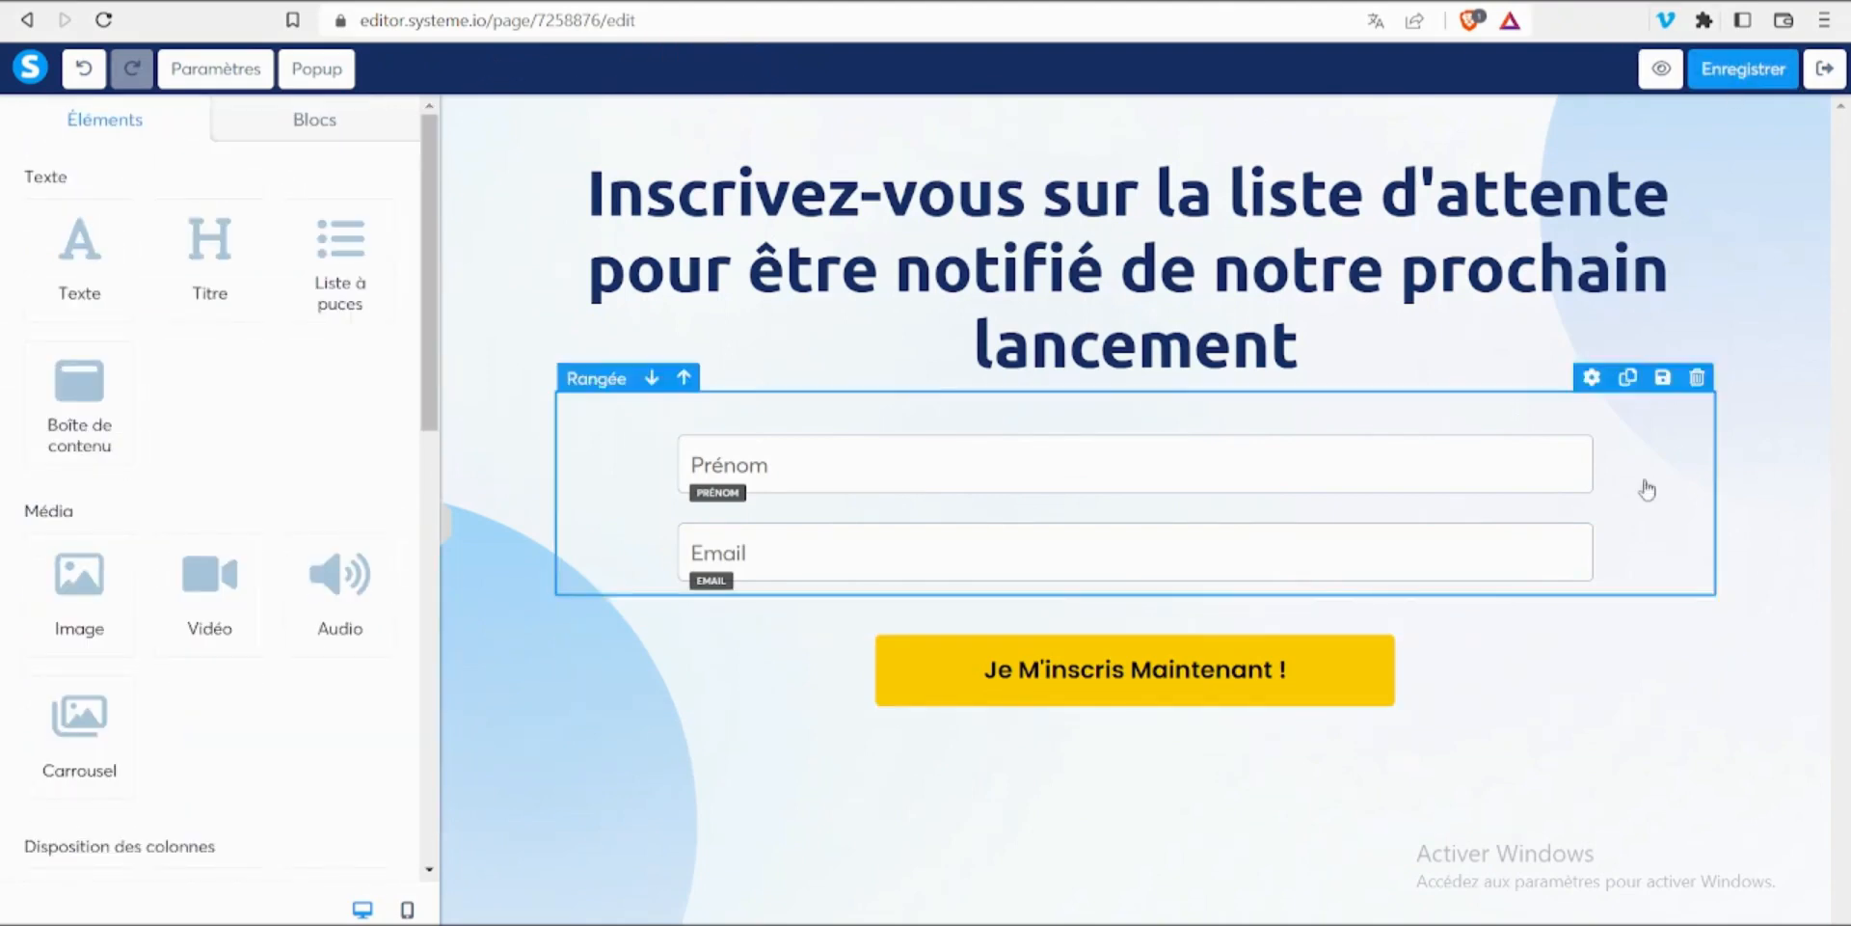
left_click(1715, 76)
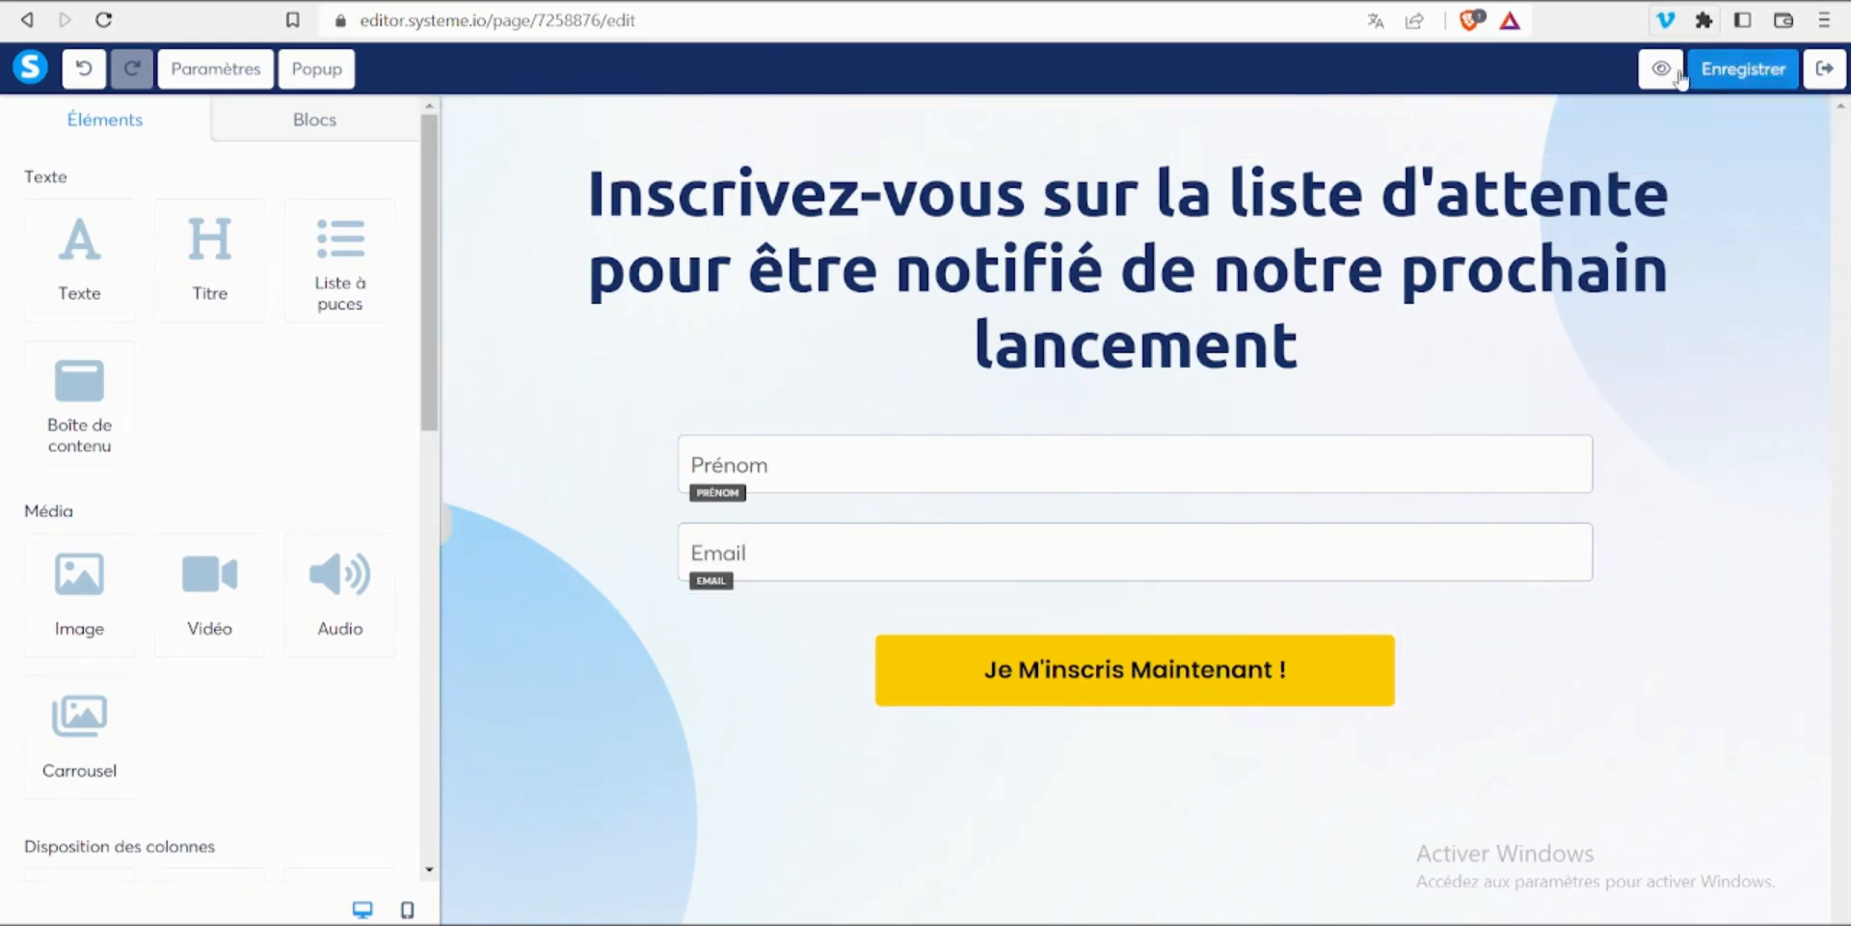
left_click(1669, 74)
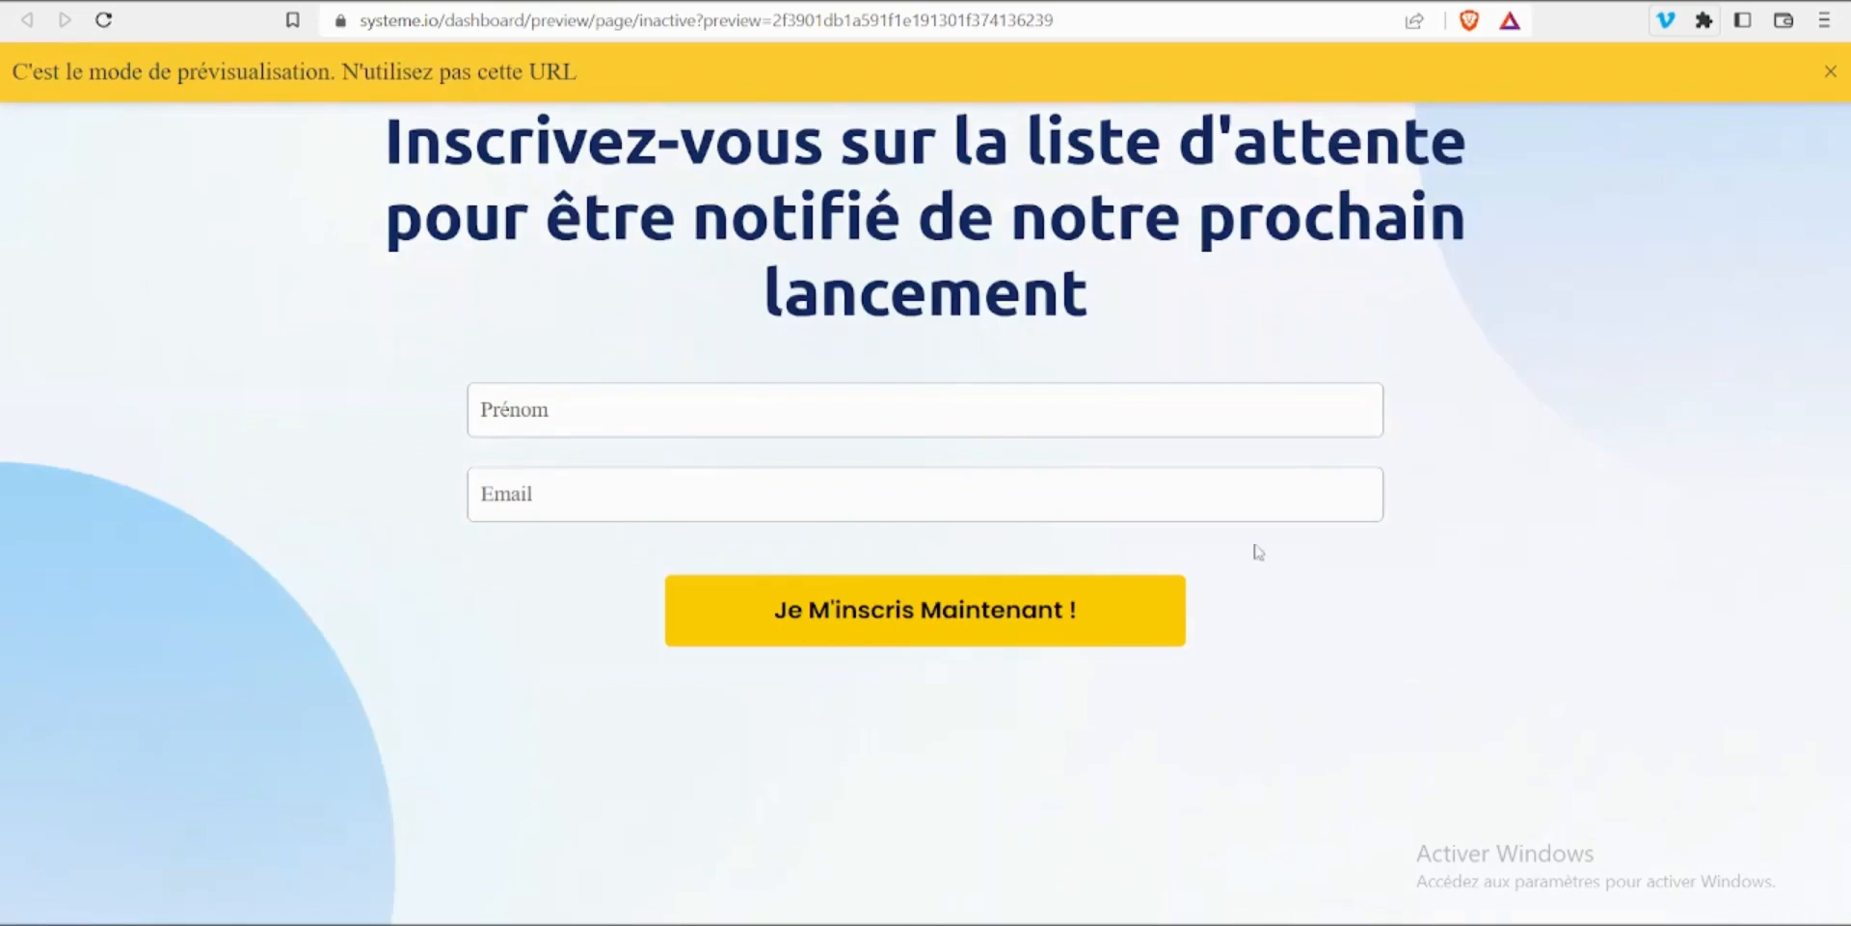
left_click(1830, 74)
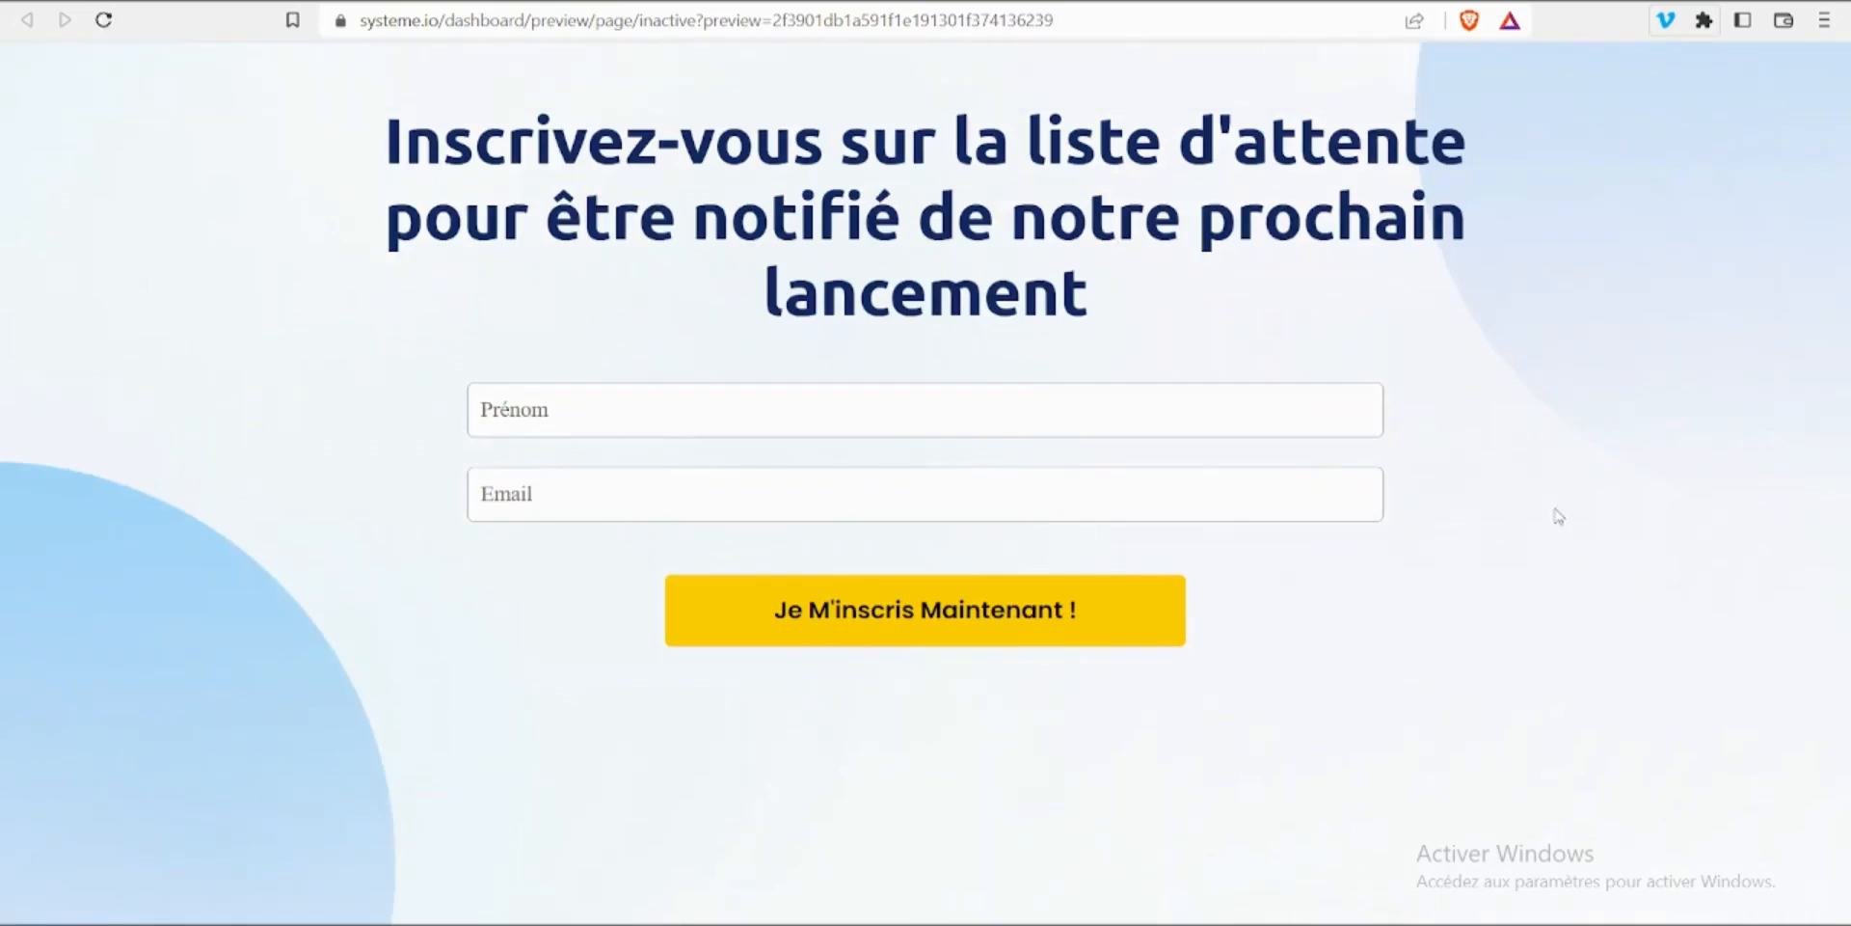